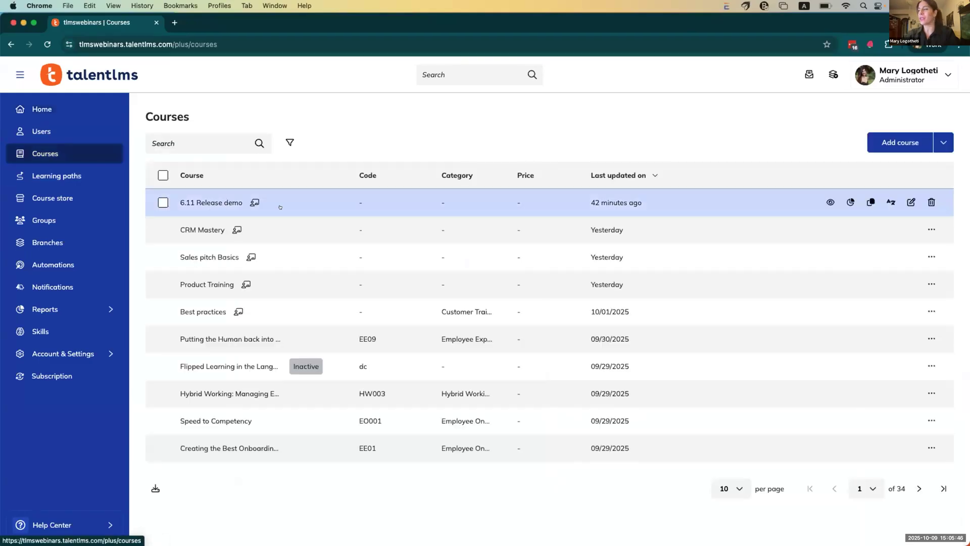
Step: Activate AI Coach in the 6.11 Release demo course options and preview the course as a learner
{"action": "left_click", "coordinate": [910, 202]}
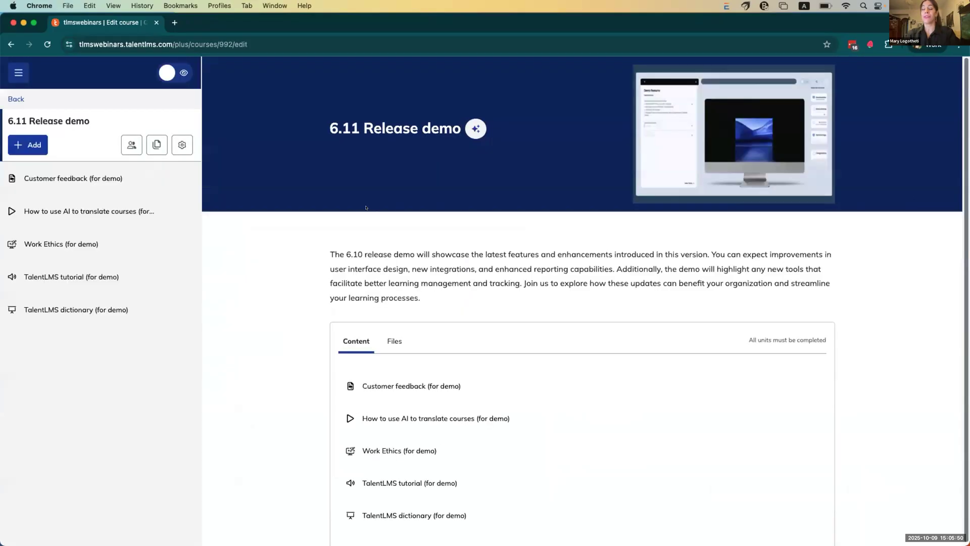
{"action": "left_click", "coordinate": [182, 144]}
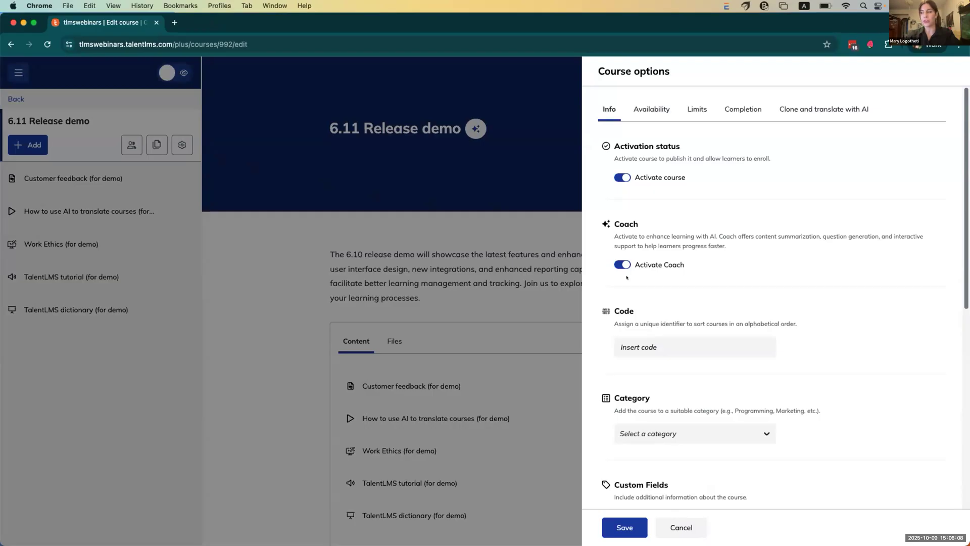
{"action": "left_click", "coordinate": [273, 242]}
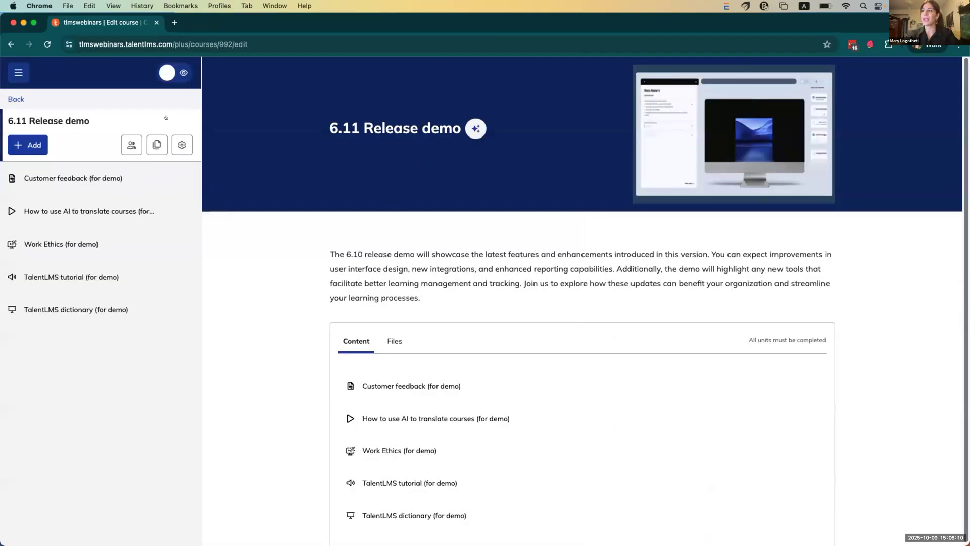
{"action": "left_click", "coordinate": [173, 76]}
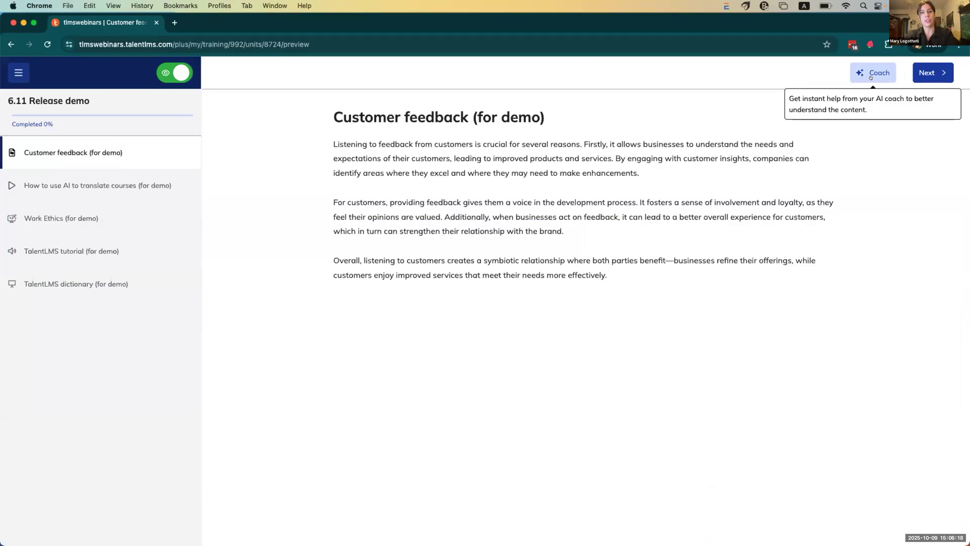
Step: Open the AI Coach beside the Customer feedback (for demo) unit and resize its panel
{"action": "left_click", "coordinate": [870, 75]}
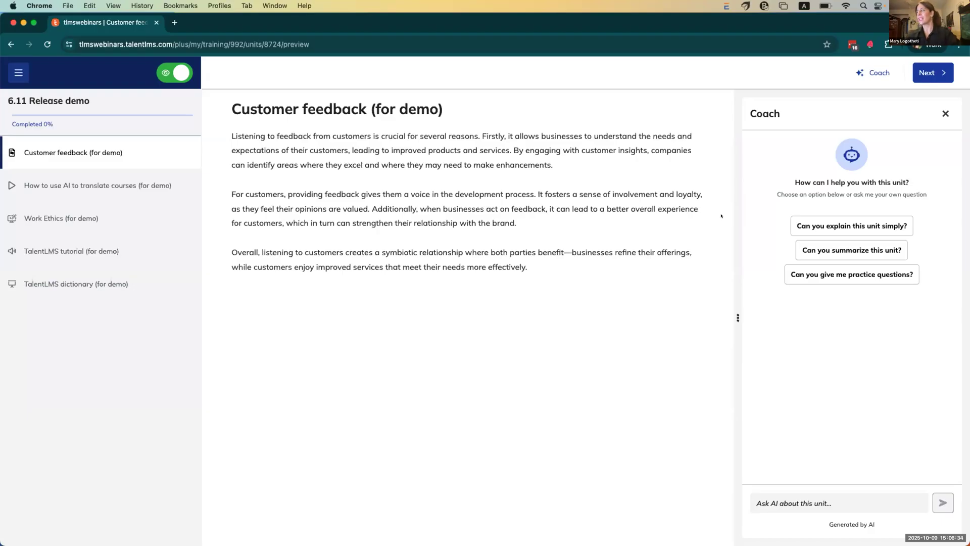
{"action": "left_click_drag", "start_coordinate": [734, 316], "coordinate": [531, 337]}
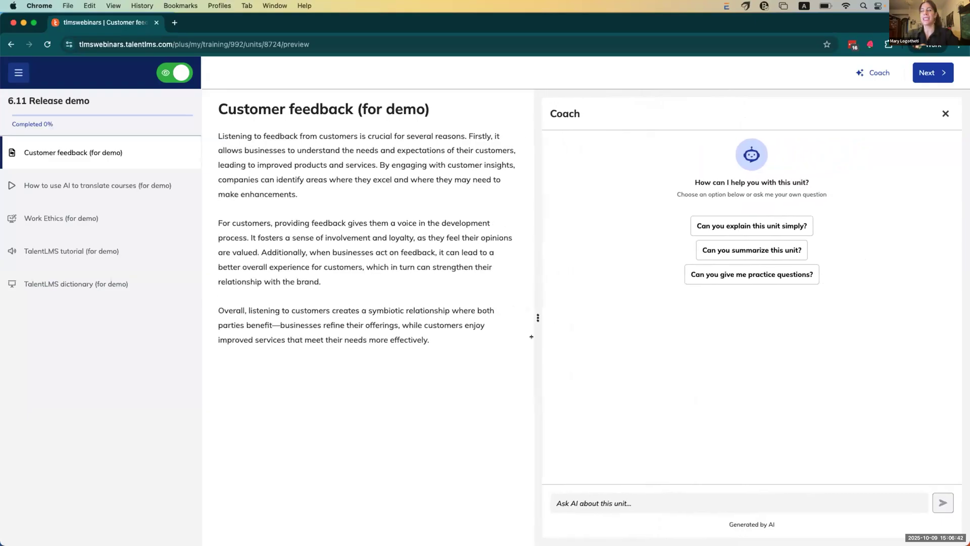
{"action": "left_click_drag", "start_coordinate": [561, 336], "coordinate": [539, 335]}
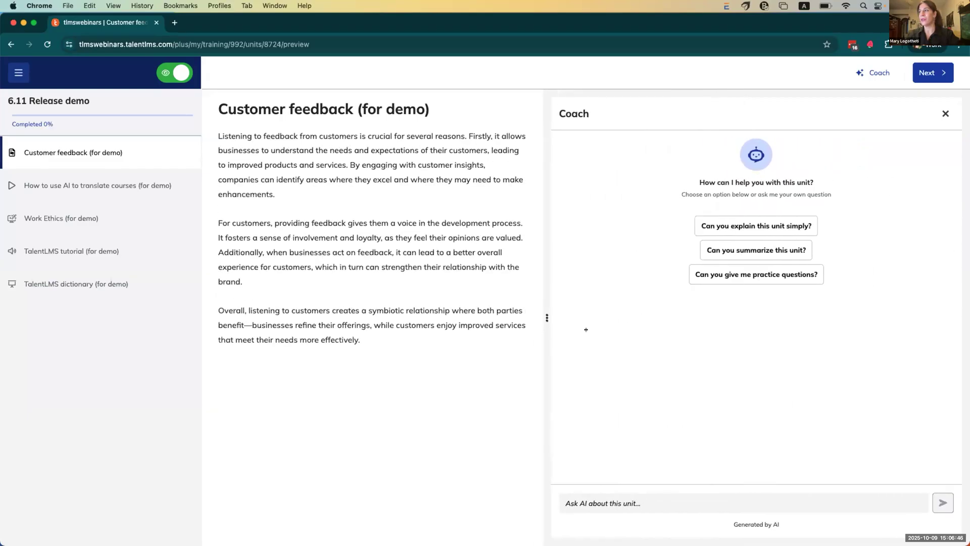
{"action": "left_click_drag", "start_coordinate": [686, 326], "coordinate": [685, 326]}
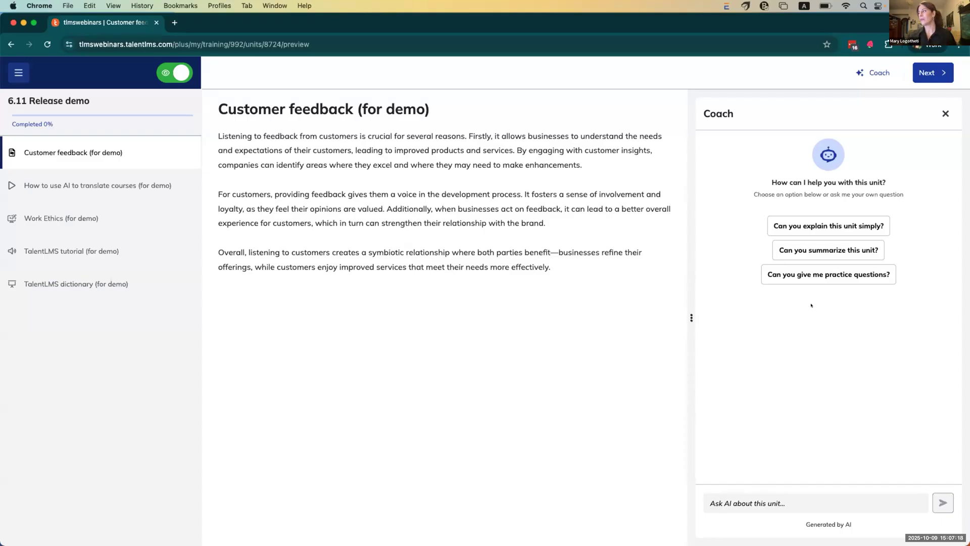
Step: Ask the Coach to explain the unit simply, then reset the conversation
{"action": "left_click", "coordinate": [820, 227]}
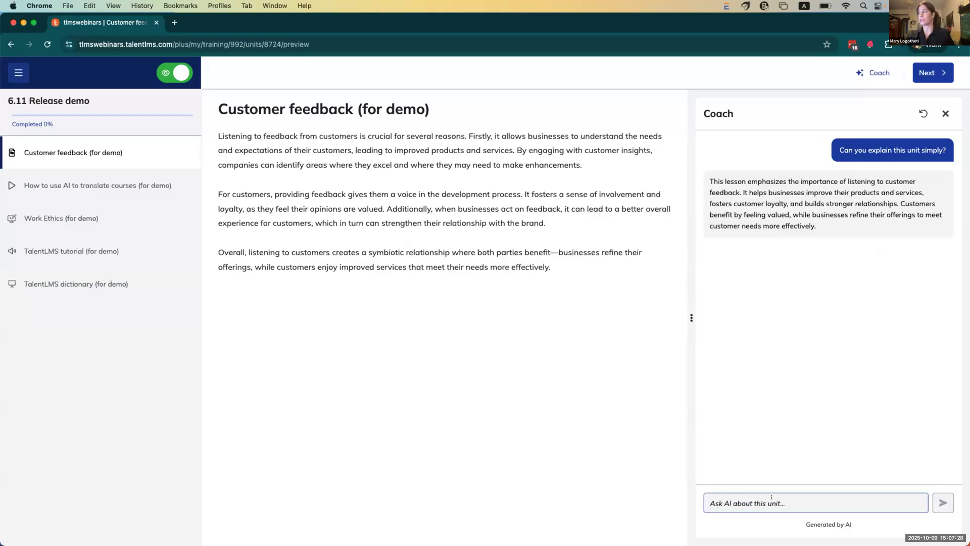
{"action": "left_click", "coordinate": [772, 498]}
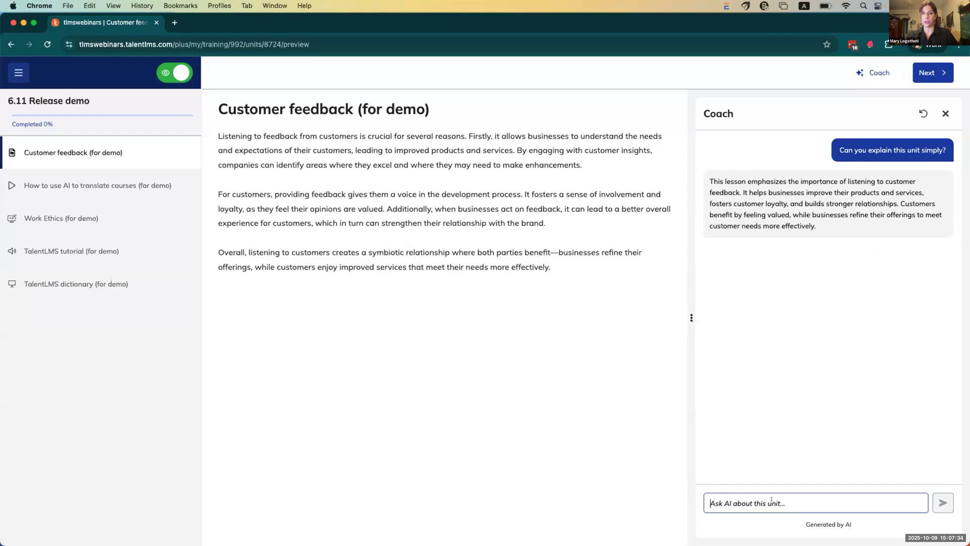
{"action": "left_click", "coordinate": [923, 114]}
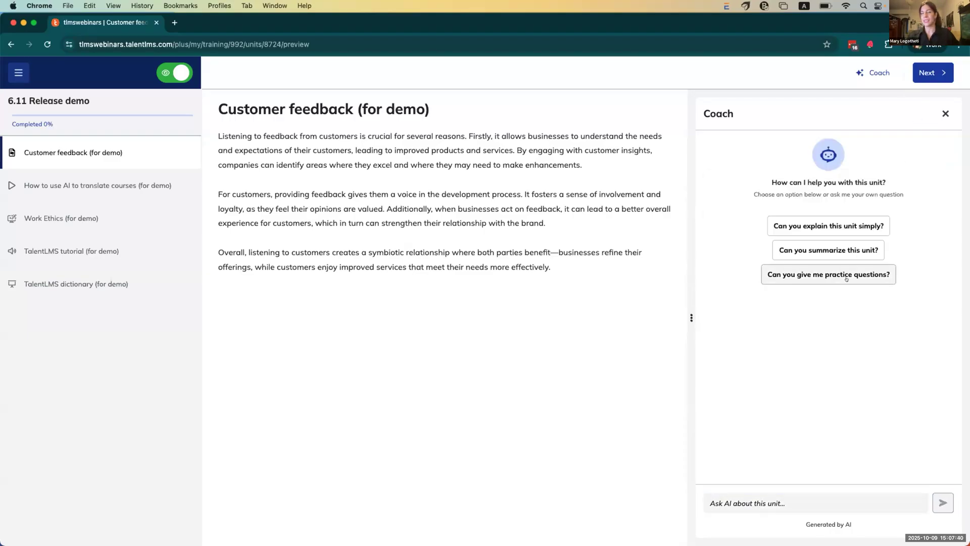
Step: Get practice questions from the Coach, then close it and exit the learner preview
{"action": "left_click", "coordinate": [847, 279]}
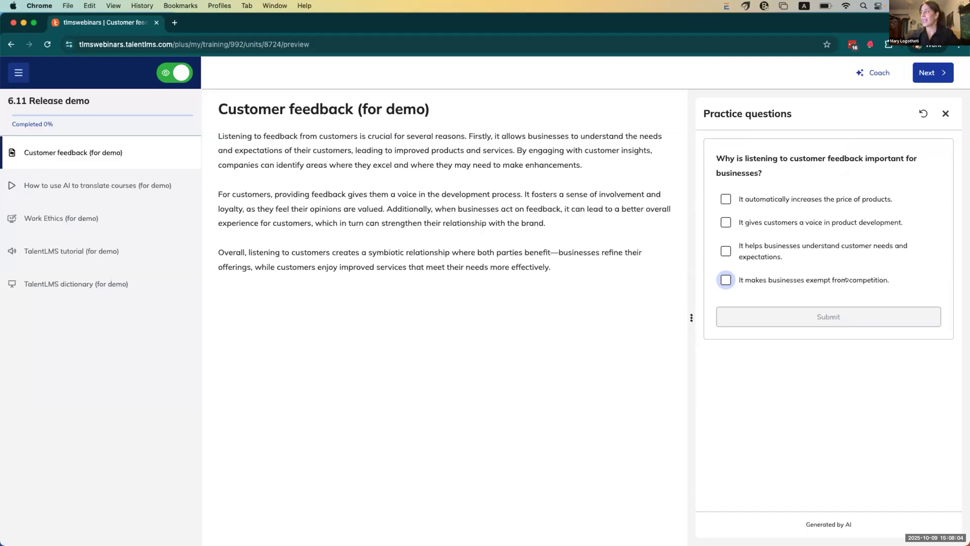
{"action": "left_click", "coordinate": [945, 113]}
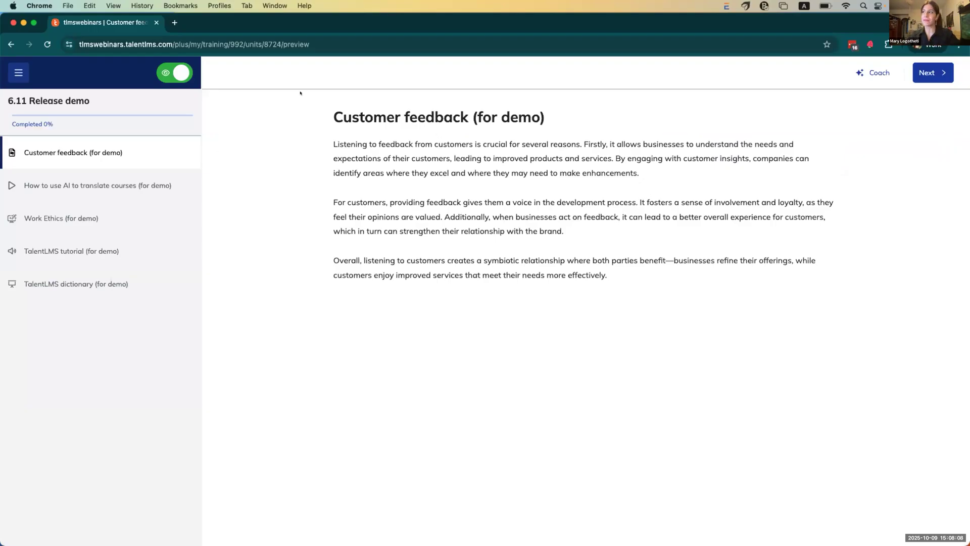
{"action": "left_click", "coordinate": [175, 71]}
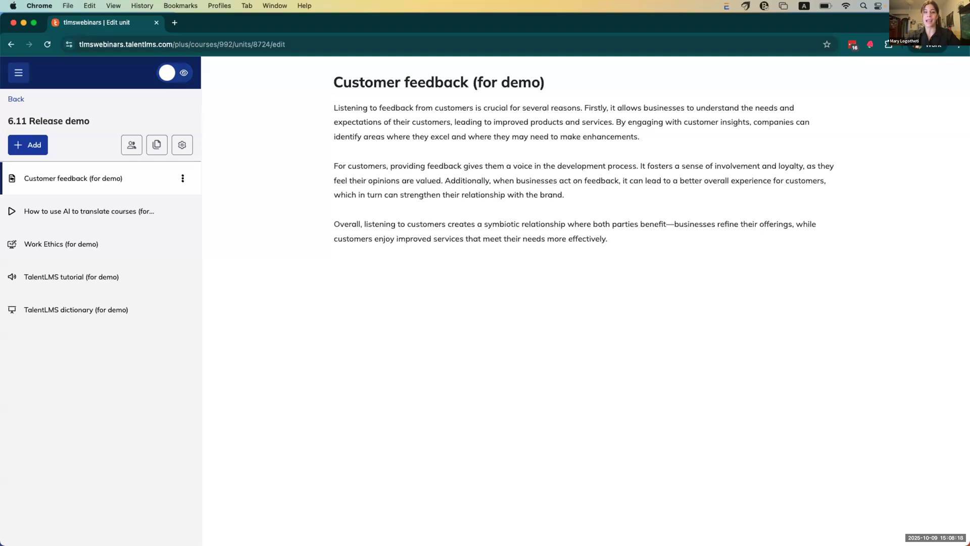
Step: Add a new TalentCraft unit to the course and pick the Generate with AI option
{"action": "left_click", "coordinate": [37, 144]}
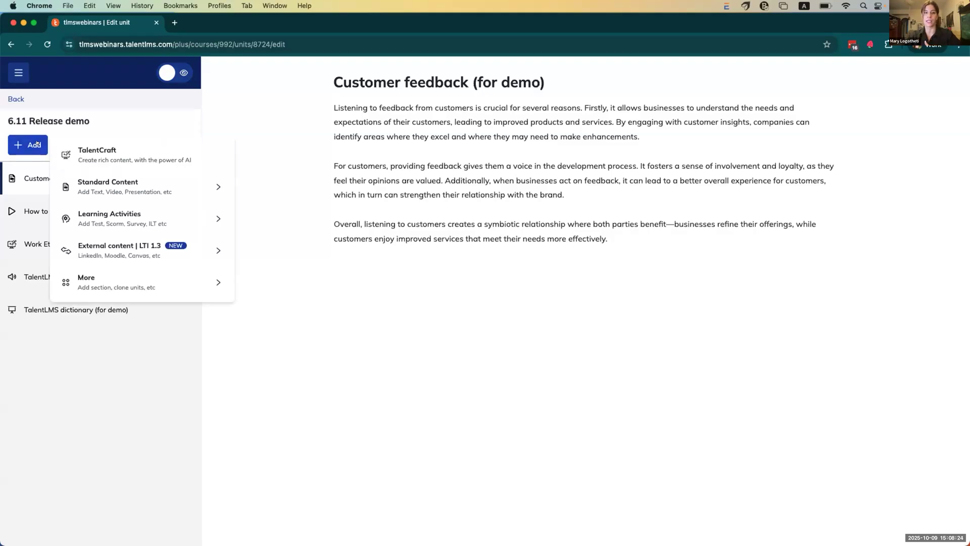
{"action": "left_click", "coordinate": [126, 153]}
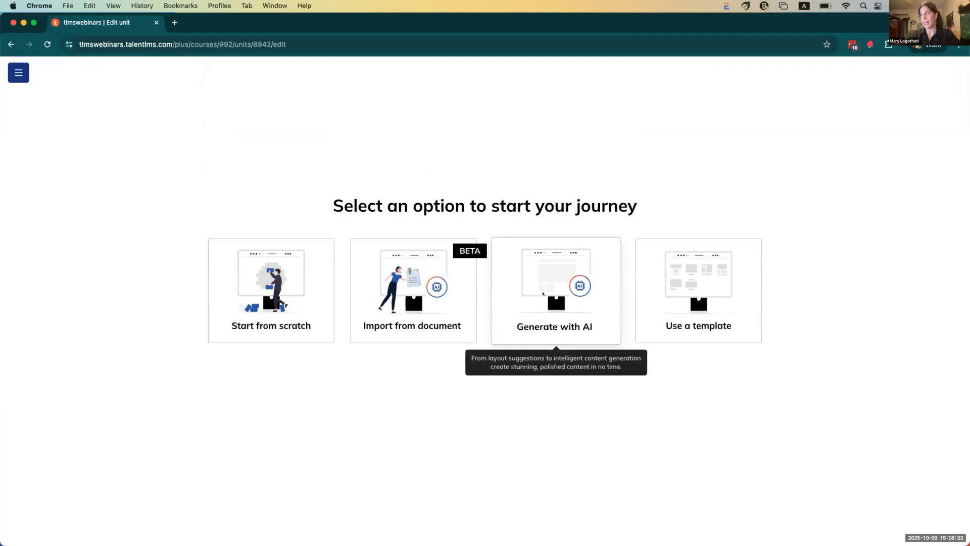
{"action": "left_click", "coordinate": [542, 292]}
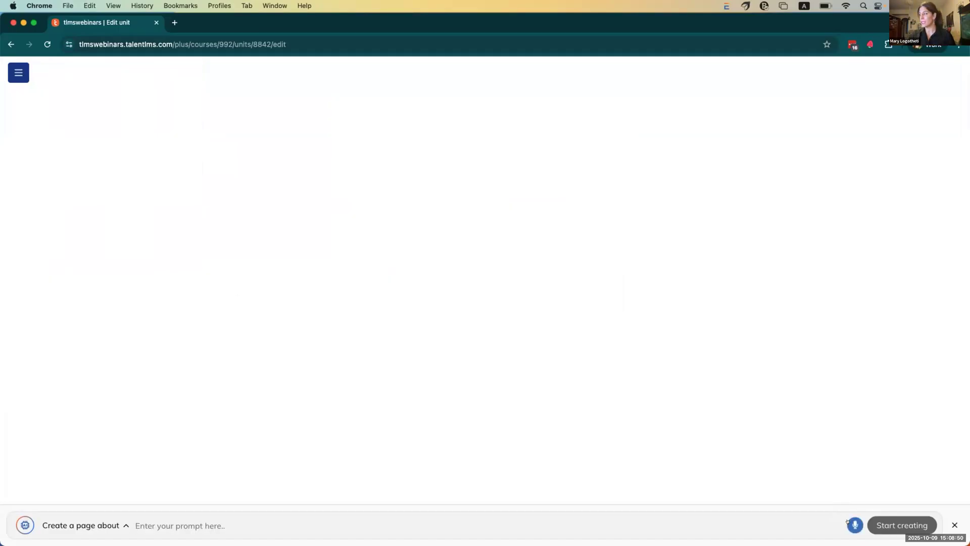
Step: Dictate a product management prompt and generate the Introduction to Product Management page
{"action": "left_click", "coordinate": [853, 523]}
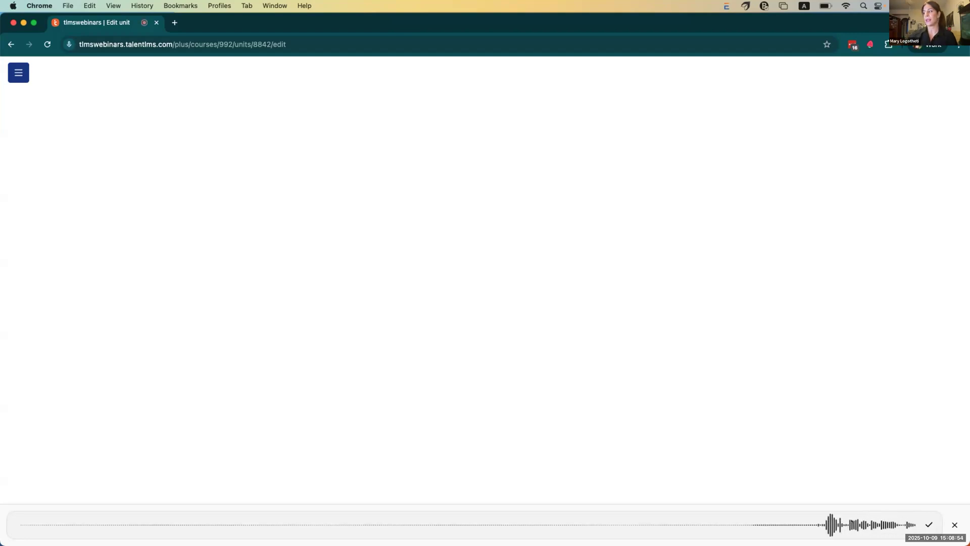
{"action": "left_click", "coordinate": [928, 524]}
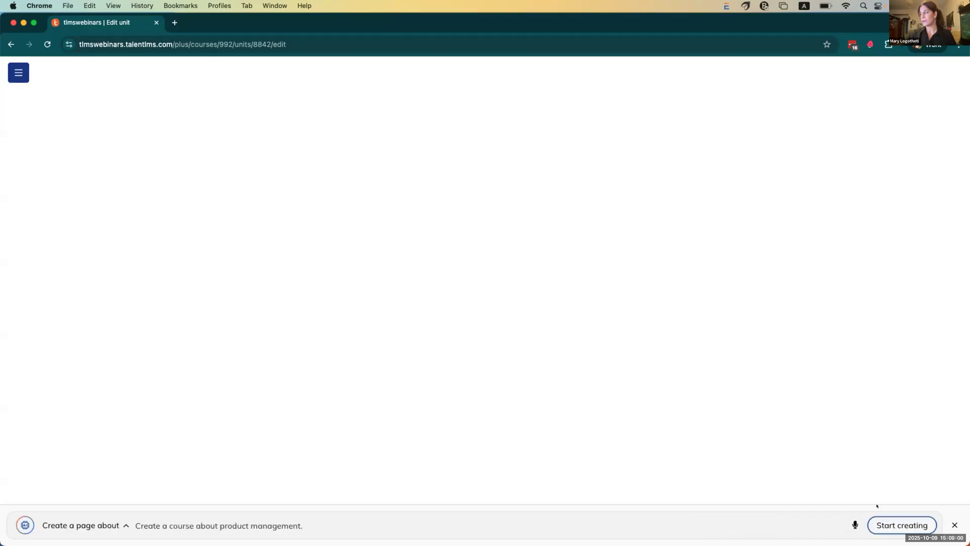
{"action": "left_click", "coordinate": [899, 525]}
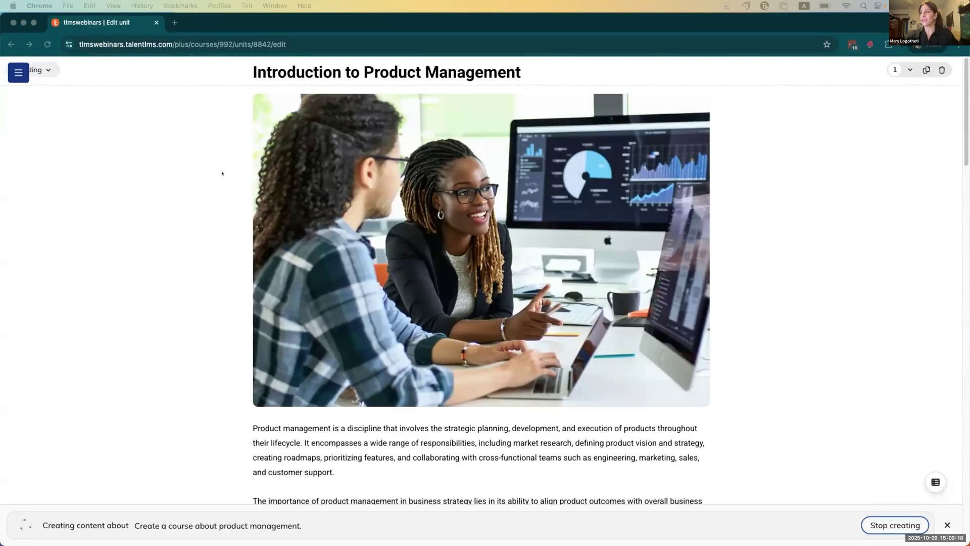
{"action": "scroll", "coordinate": [221, 174], "scroll_direction": "down", "scroll_amount": 5}
{"action": "scroll", "coordinate": [221, 174], "scroll_direction": "down", "scroll_amount": 3}
{"action": "scroll", "coordinate": [220, 173], "scroll_direction": "up", "scroll_amount": 2}
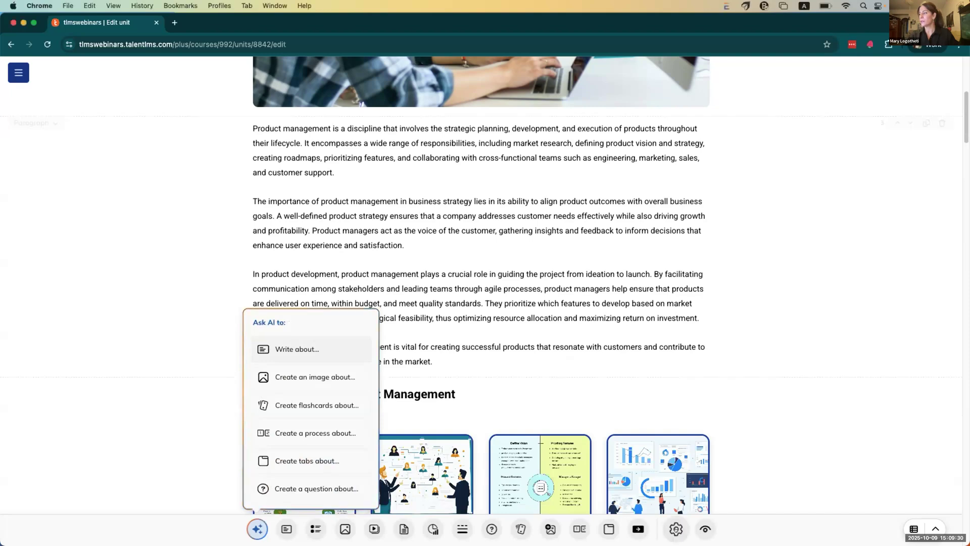
Step: Set the page's base font size to X-Small after trying X-Large
{"action": "left_click", "coordinate": [676, 528]}
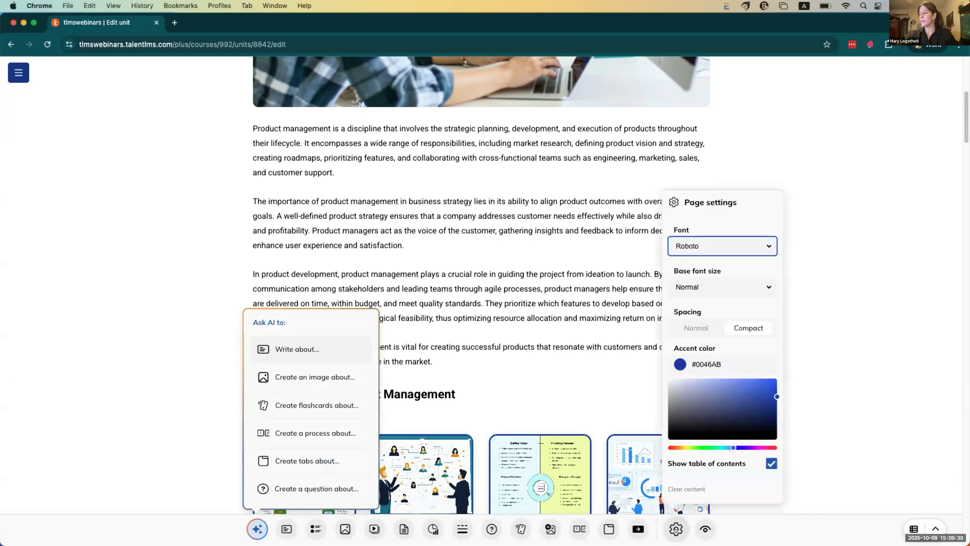
{"action": "left_click", "coordinate": [706, 287]}
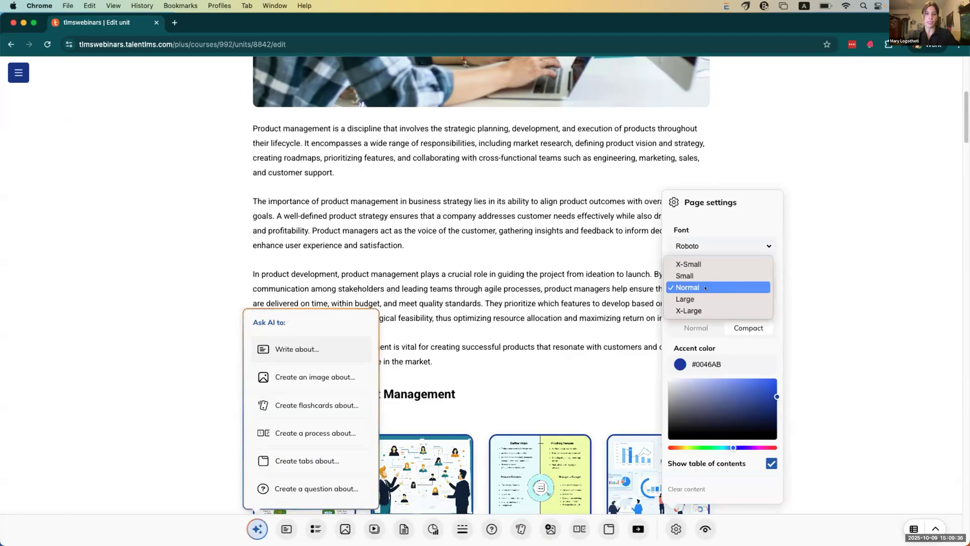
{"action": "left_click", "coordinate": [705, 287]}
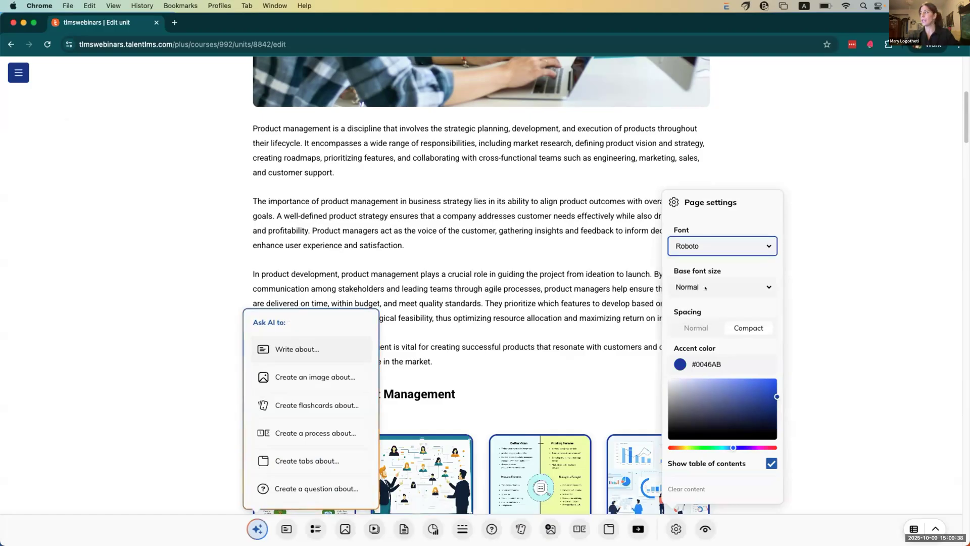
{"action": "left_click", "coordinate": [705, 287]}
{"action": "left_click", "coordinate": [700, 311]}
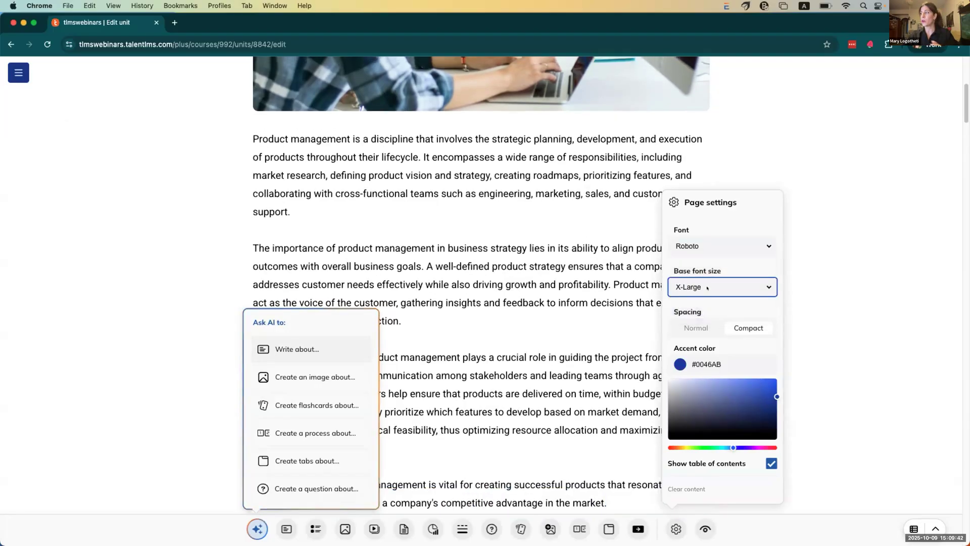
{"action": "left_click", "coordinate": [707, 288]}
{"action": "left_click", "coordinate": [708, 240]}
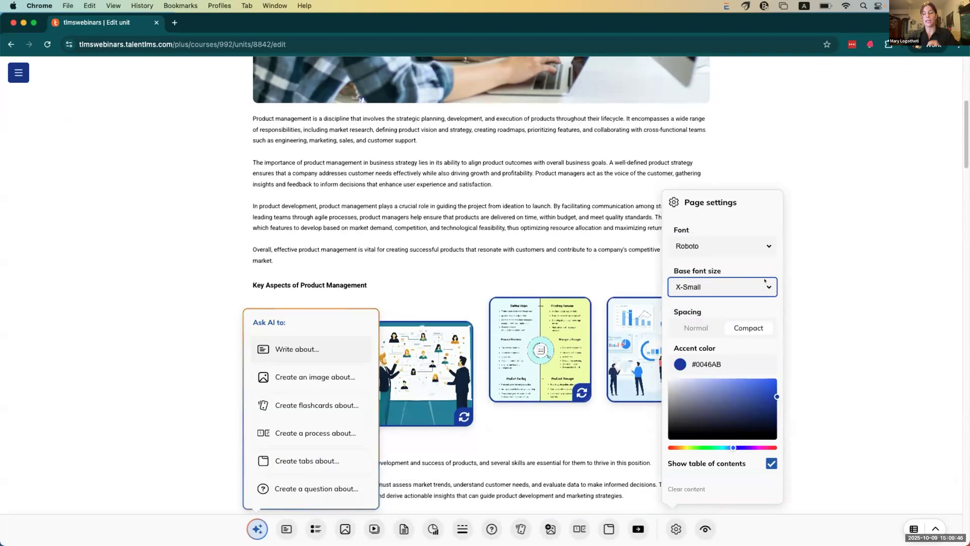
{"action": "left_click", "coordinate": [803, 266]}
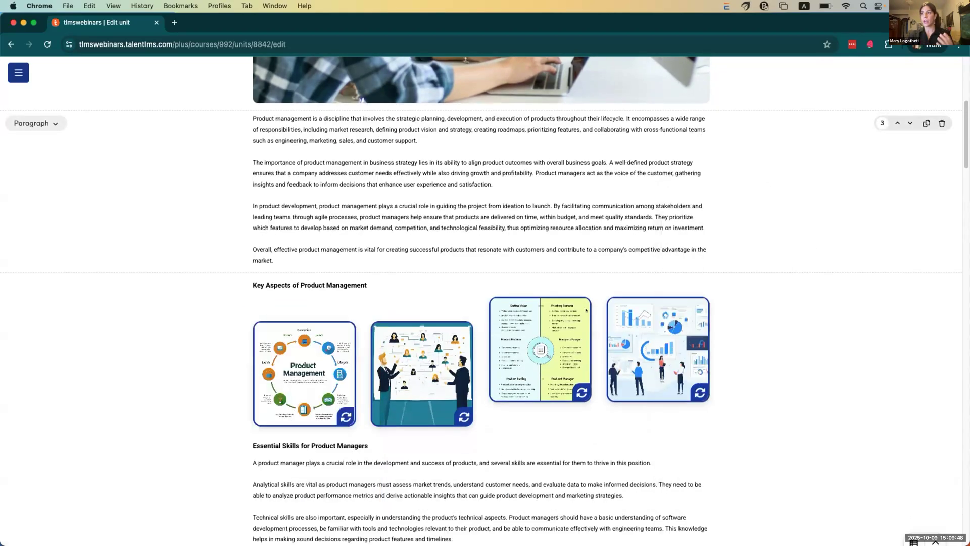
Step: Select the opening text of the third introduction paragraph
{"action": "scroll", "coordinate": [591, 298], "scroll_direction": "up", "scroll_amount": 5}
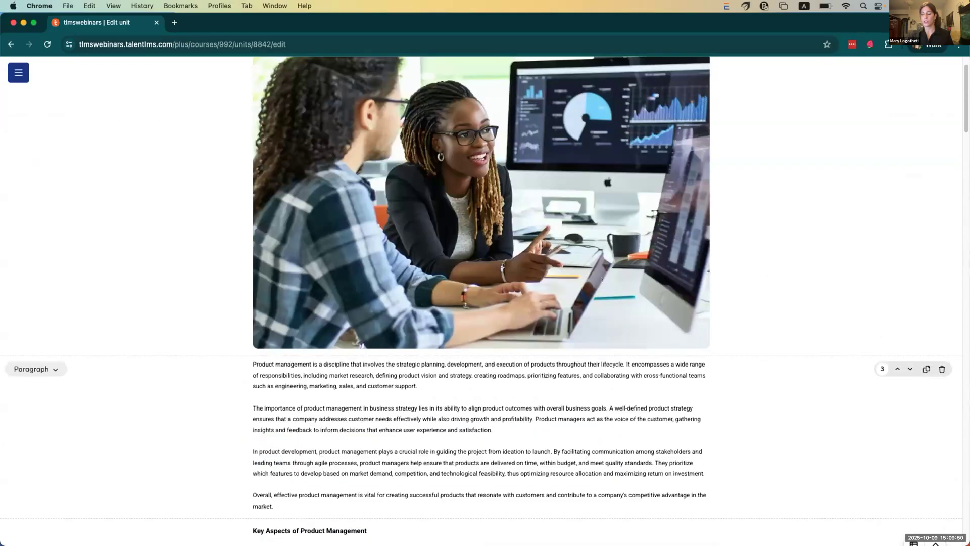
{"action": "scroll", "coordinate": [602, 279], "scroll_direction": "down", "scroll_amount": 3}
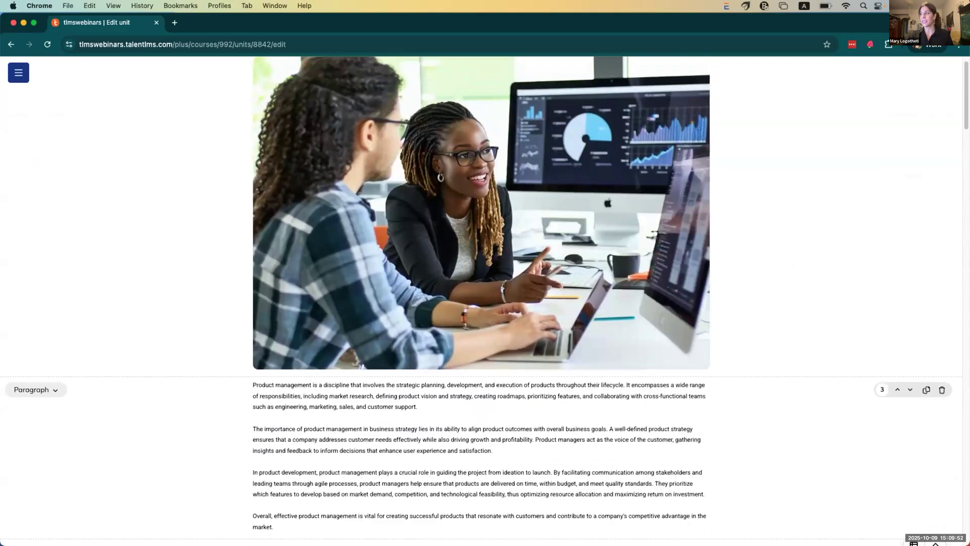
{"action": "scroll", "coordinate": [334, 310], "scroll_direction": "down", "scroll_amount": 1}
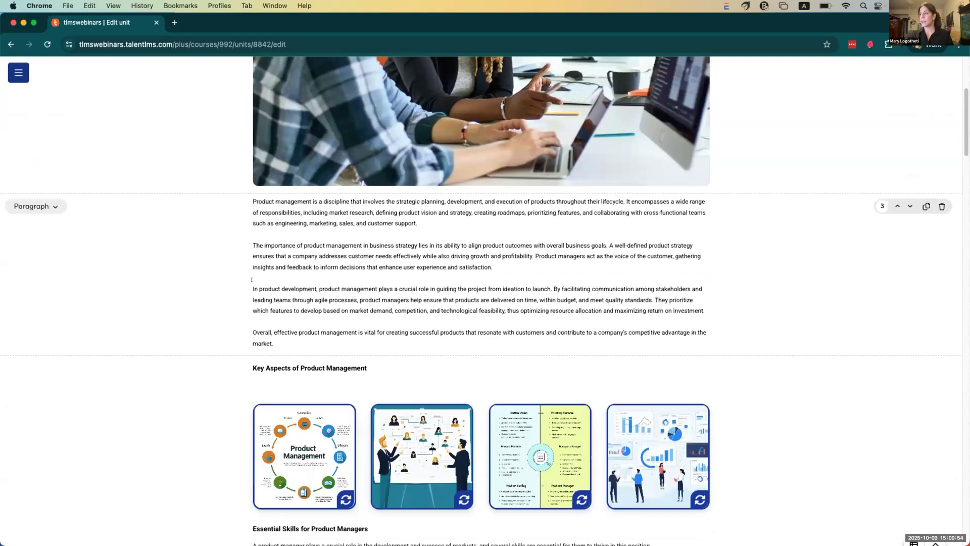
{"action": "scroll", "coordinate": [251, 279], "scroll_direction": "down", "scroll_amount": 1}
{"action": "left_click_drag", "start_coordinate": [252, 280], "coordinate": [357, 298]}
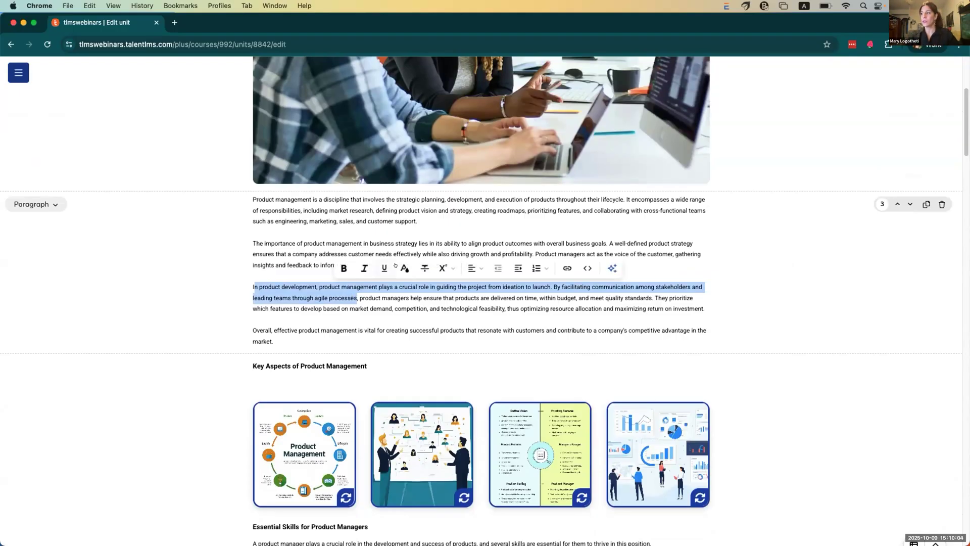
Step: Turn the selected opening text red (#eb1616)
{"action": "left_click", "coordinate": [404, 268]}
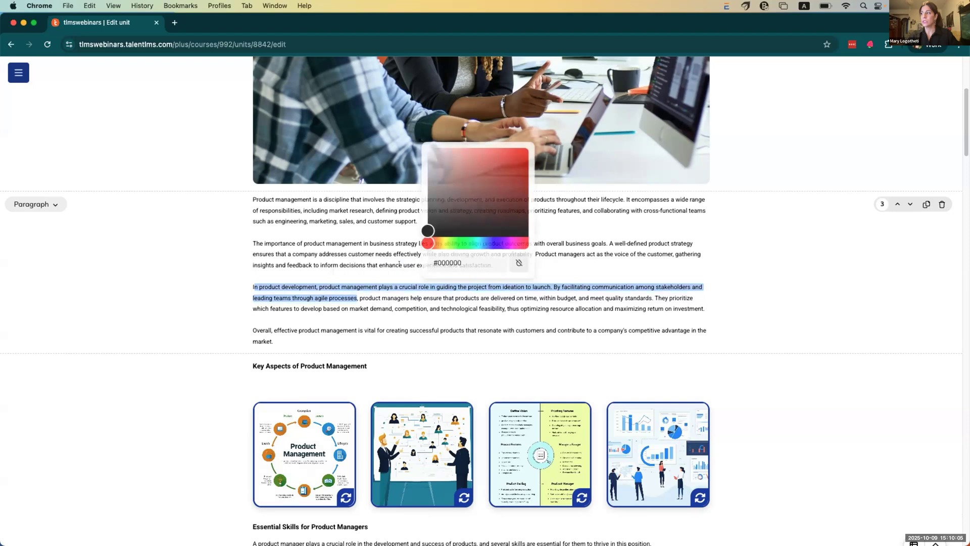
{"action": "left_click", "coordinate": [518, 151]}
{"action": "left_click", "coordinate": [238, 230]}
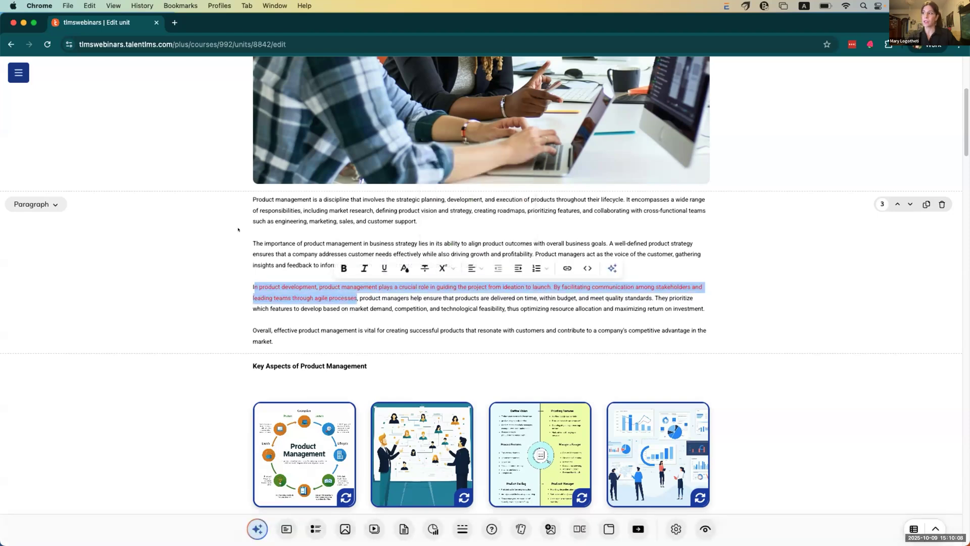
Step: Select all four introduction paragraphs and bring up the list format options
{"action": "left_click", "coordinate": [269, 221]}
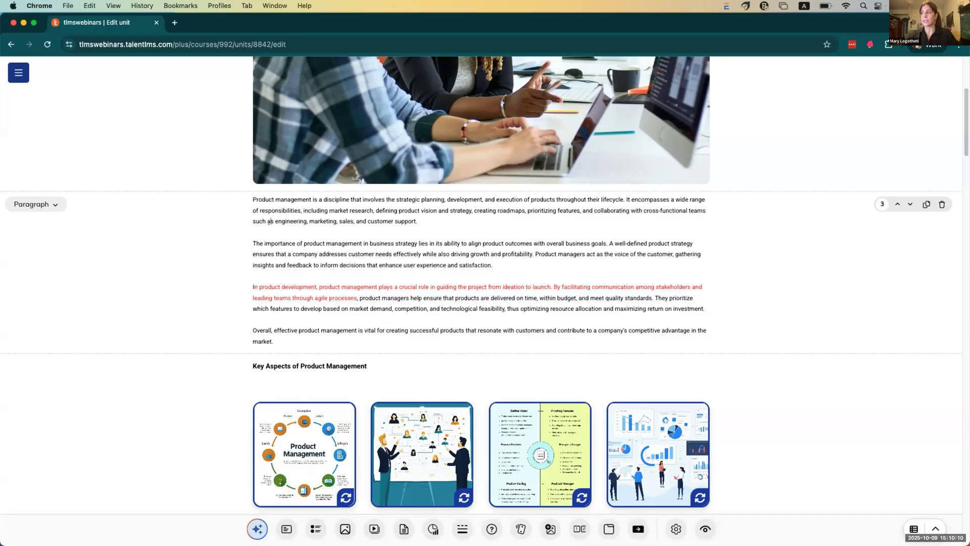
{"action": "left_click_drag", "start_coordinate": [253, 199], "coordinate": [274, 342]}
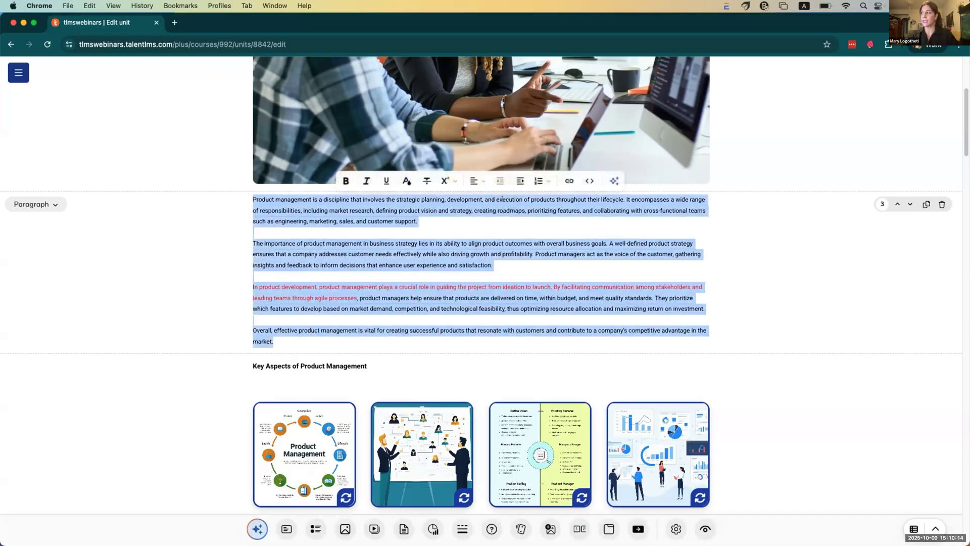
{"action": "left_click", "coordinate": [538, 180]}
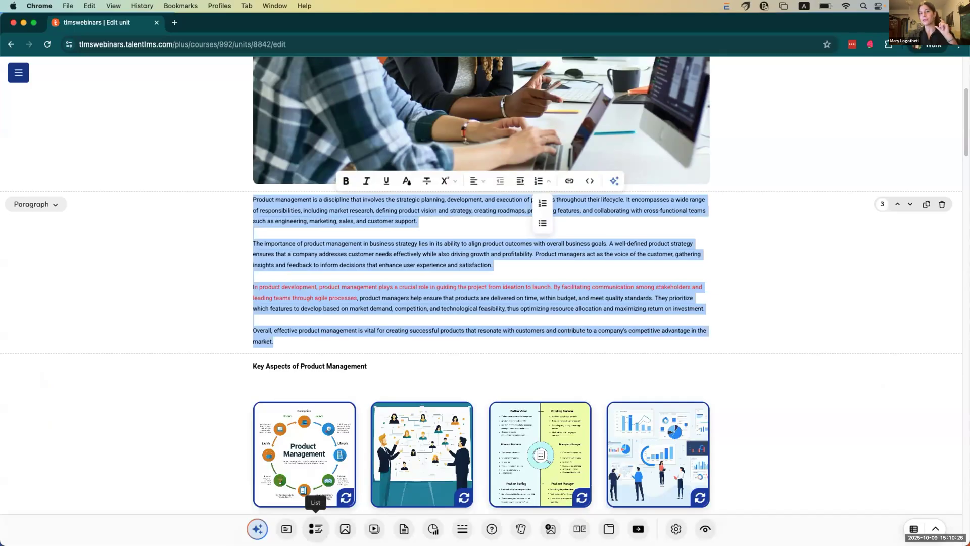
Step: Add a bulleted list block at the end of the unit
{"action": "scroll", "coordinate": [318, 528], "scroll_direction": "down", "scroll_amount": 2}
{"action": "left_click", "coordinate": [315, 528]}
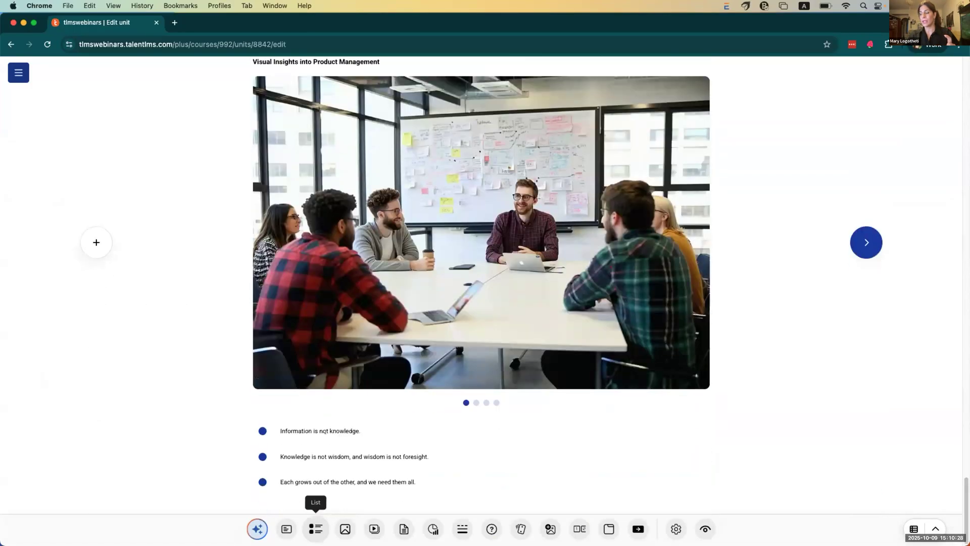
{"action": "scroll", "coordinate": [406, 329], "scroll_direction": "up", "scroll_amount": 10}
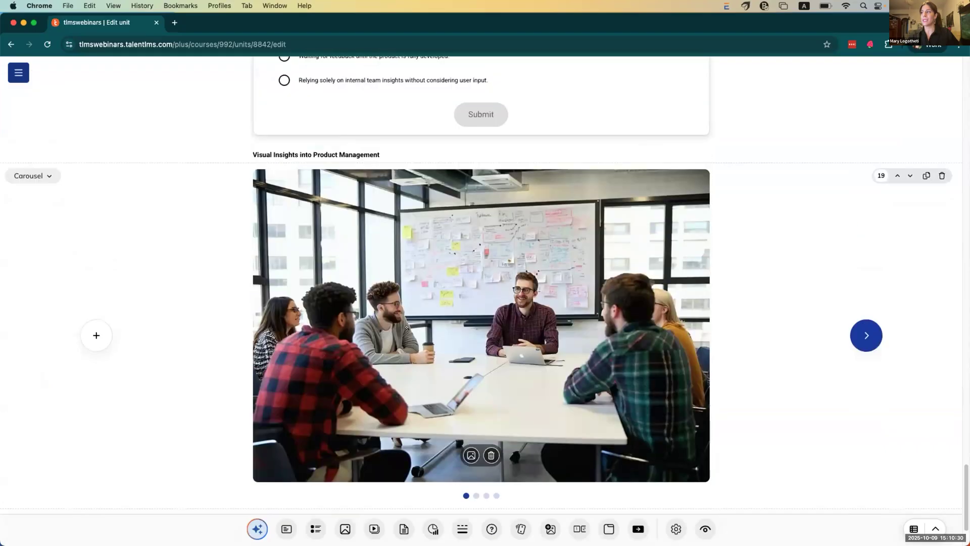
Step: Turn the first two Product Launch Strategies paragraphs into bullet points
{"action": "left_click_drag", "start_coordinate": [251, 156], "coordinate": [662, 301]}
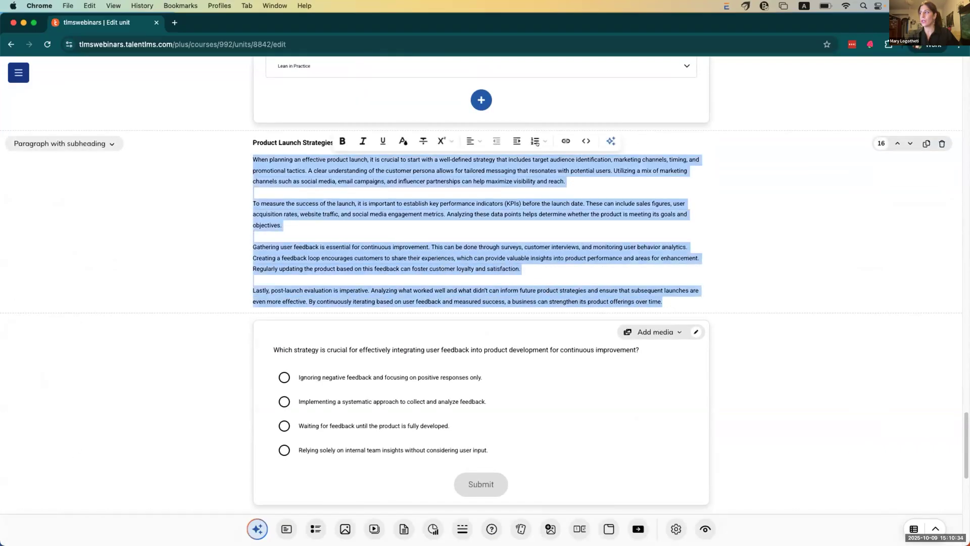
{"action": "left_click", "coordinate": [537, 142]}
{"action": "left_click", "coordinate": [538, 183]}
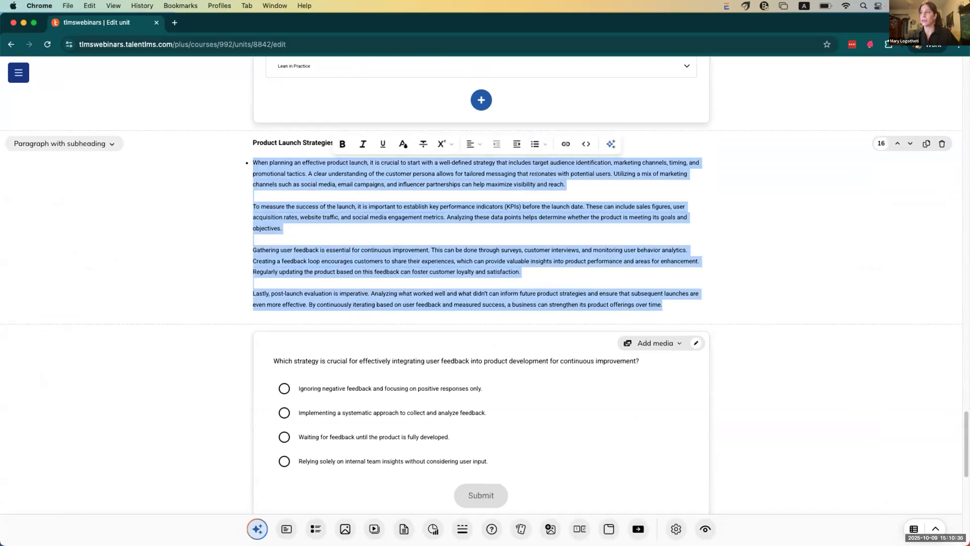
{"action": "left_click", "coordinate": [395, 184]}
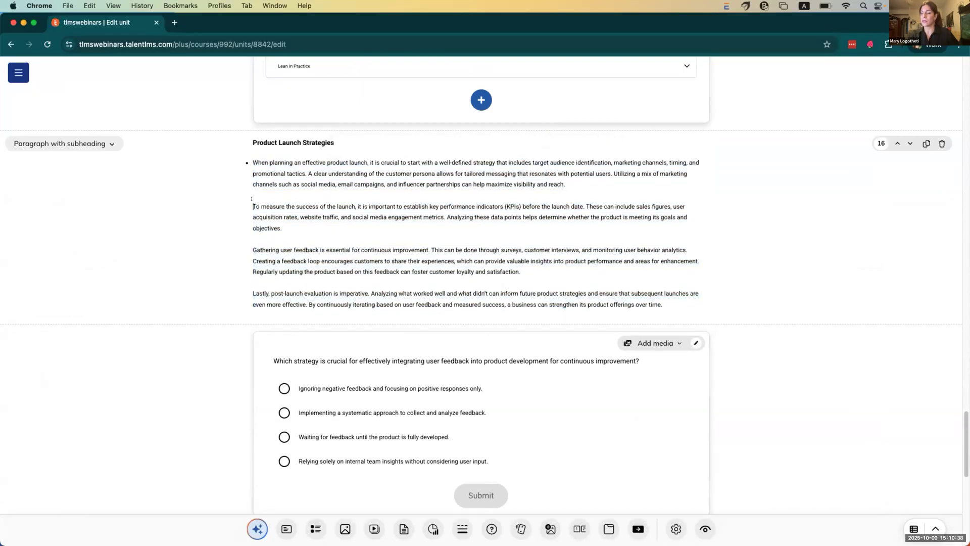
{"action": "left_click", "coordinate": [252, 199]}
{"action": "type", "text": "-"}
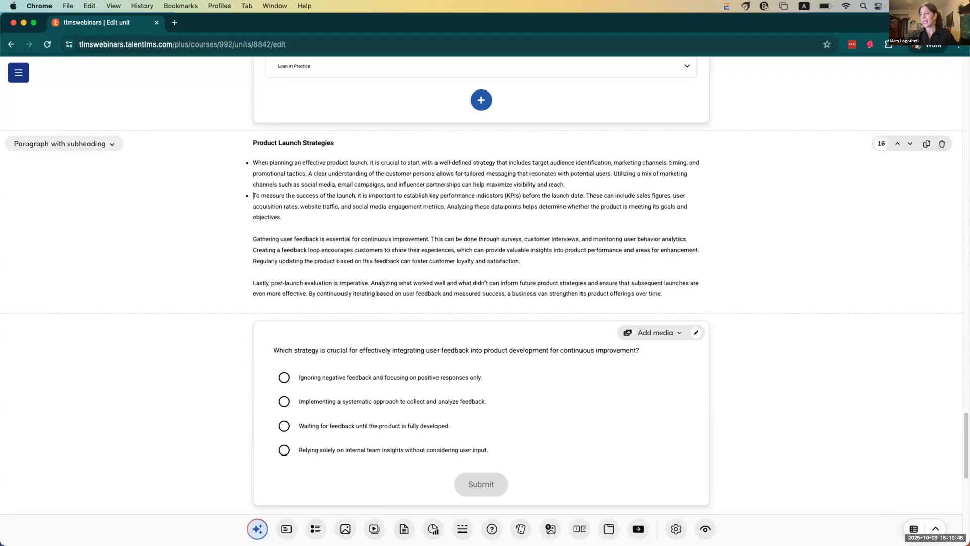
Step: Add an Ordering question about ranking mountains by height and open it for editing
{"action": "left_click", "coordinate": [484, 529]}
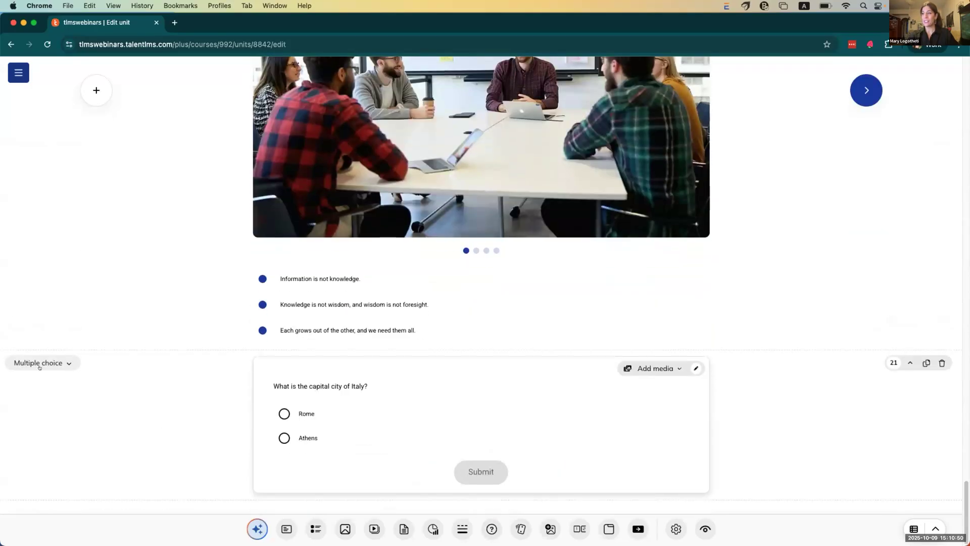
{"action": "left_click", "coordinate": [44, 362]}
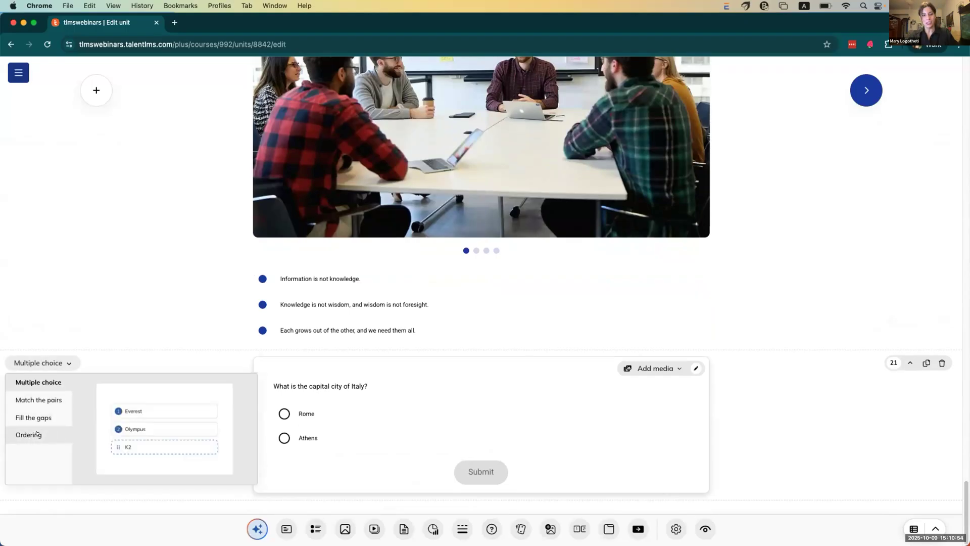
{"action": "left_click", "coordinate": [36, 433]}
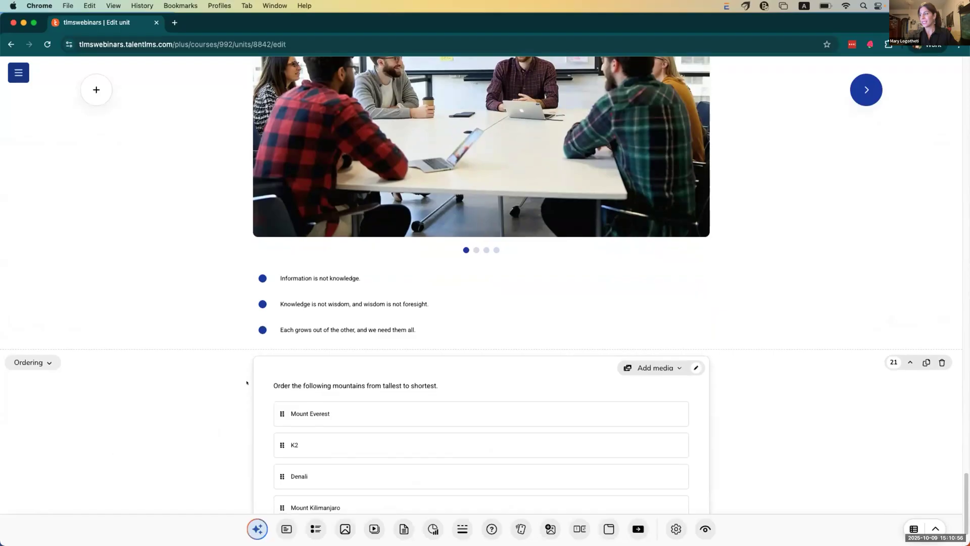
{"action": "left_click", "coordinate": [696, 297]}
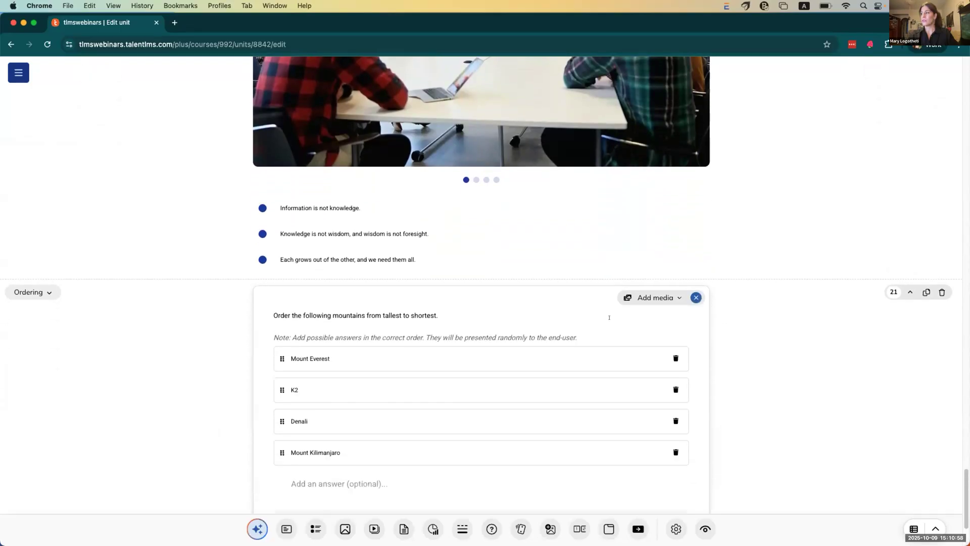
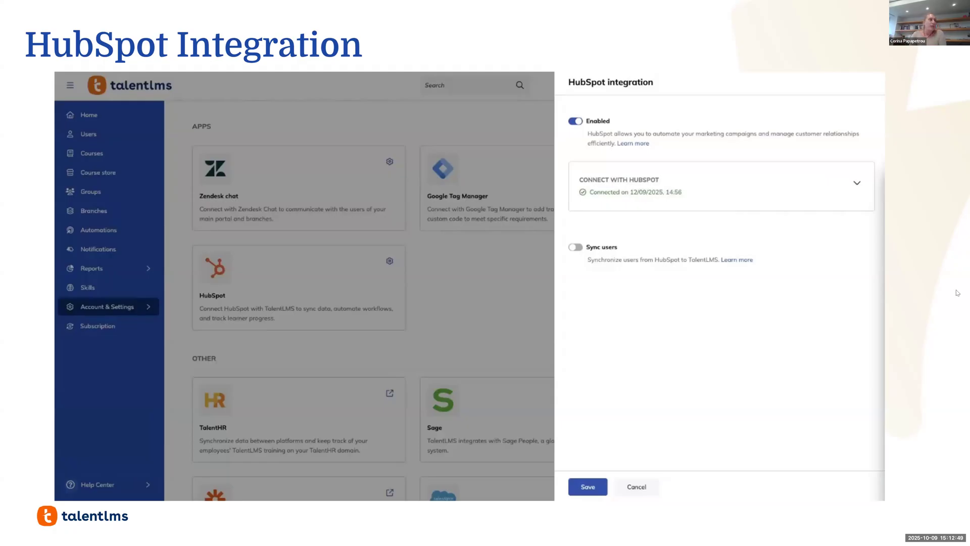
Step: Advance the webinar slides to the LinkedIn Learning 16,000+ courses slide
{"action": "key", "text": "Right"}
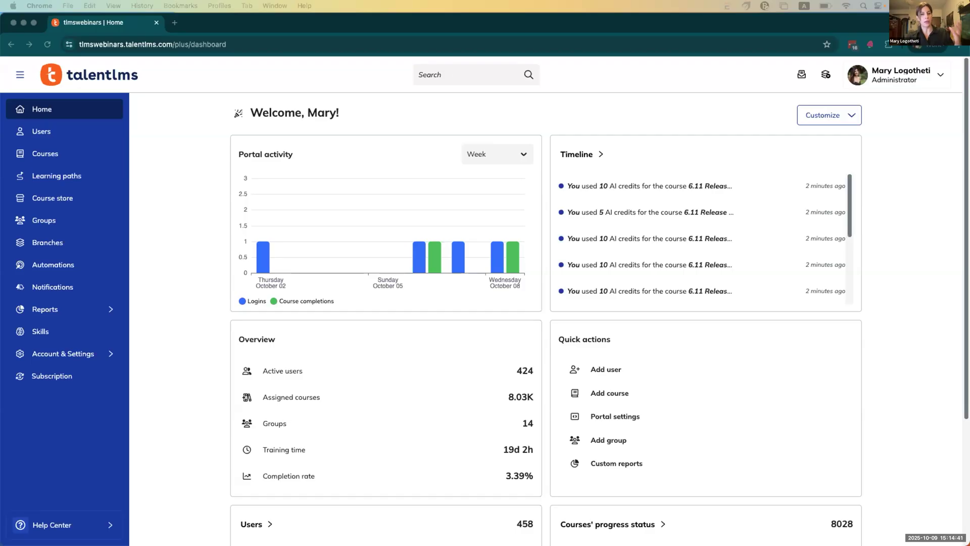
Step: Check the enabled LinkedIn Learning integration under Account & Settings > Integrations, then open the Courses list
{"action": "left_click", "coordinate": [92, 359]}
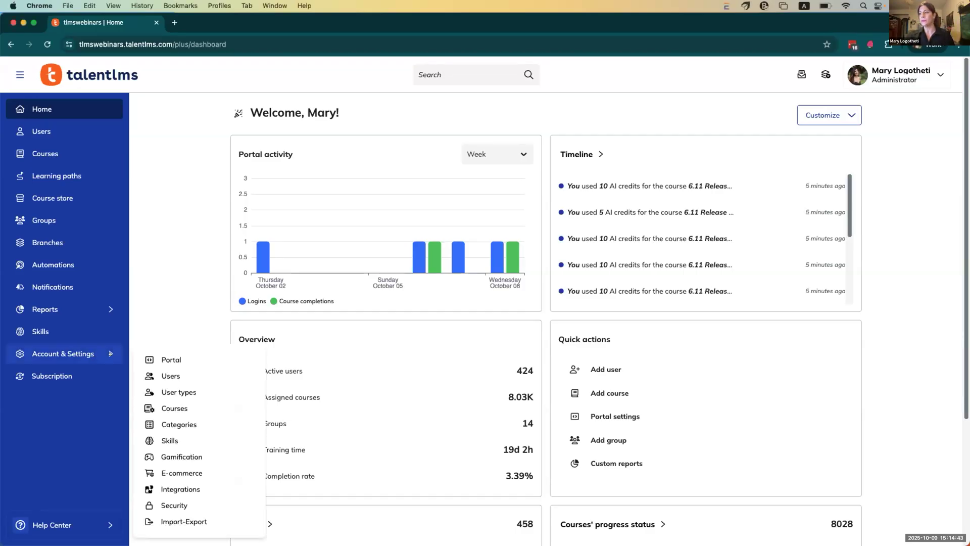
{"action": "left_click", "coordinate": [190, 489]}
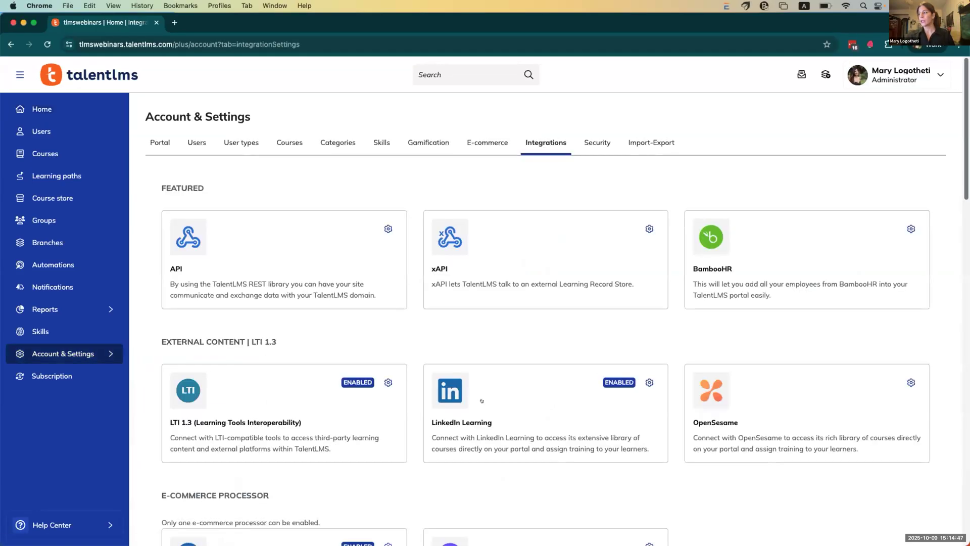
{"action": "left_click", "coordinate": [481, 386]}
{"action": "left_click", "coordinate": [692, 230]}
{"action": "left_click", "coordinate": [697, 246]}
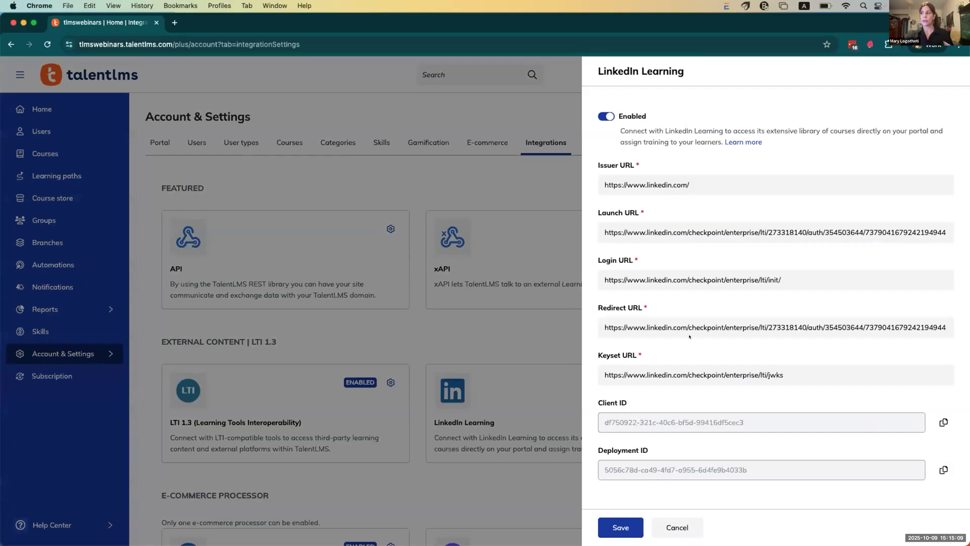
{"action": "left_click", "coordinate": [446, 181]}
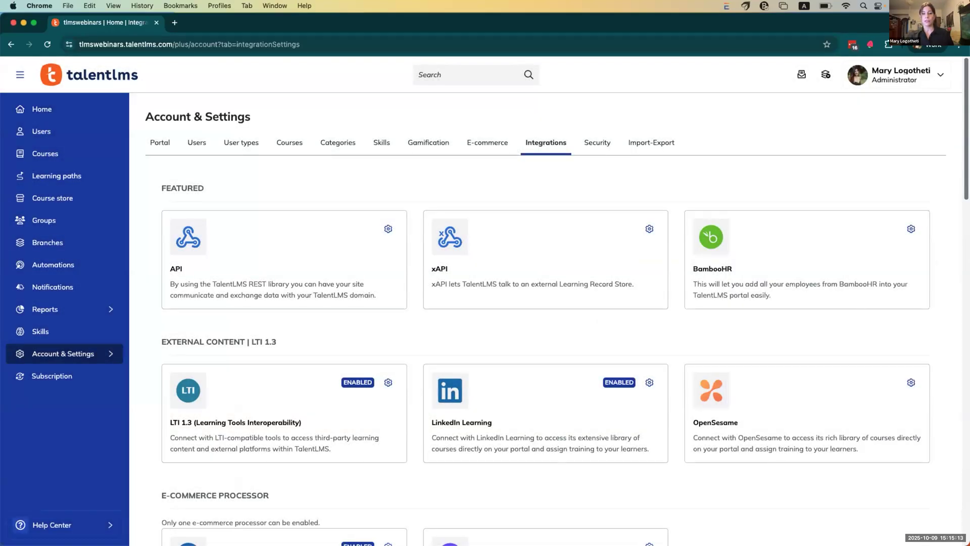
{"action": "left_click", "coordinate": [63, 149]}
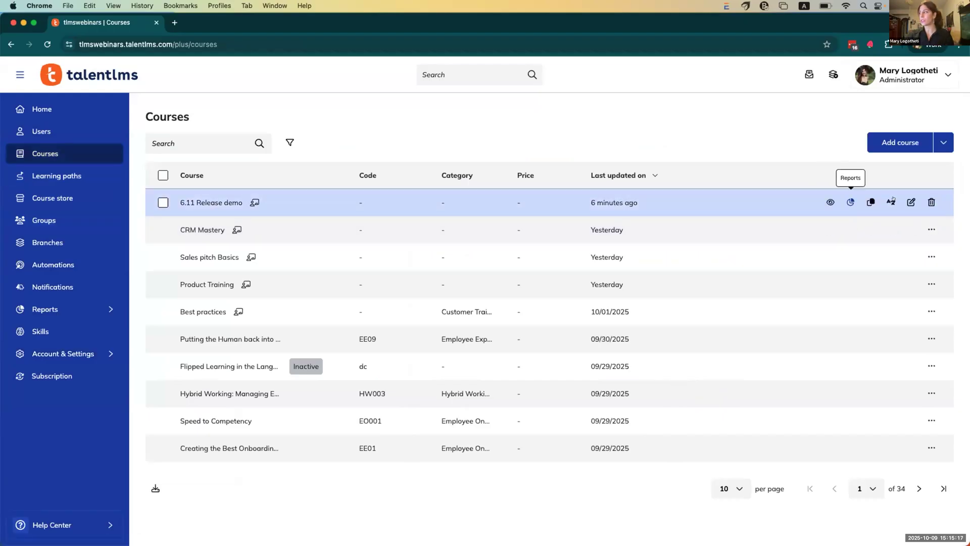
Step: Edit 6.11 Release demo and add a LinkedIn Learning unit via External content | LTI 1.3
{"action": "left_click", "coordinate": [912, 202]}
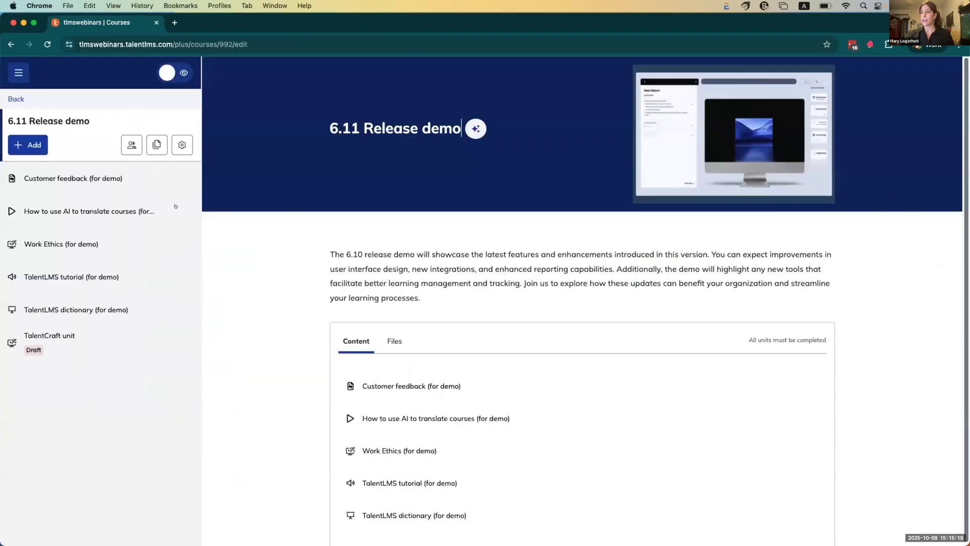
{"action": "left_click", "coordinate": [29, 150]}
{"action": "mouse_move", "coordinate": [202, 250]}
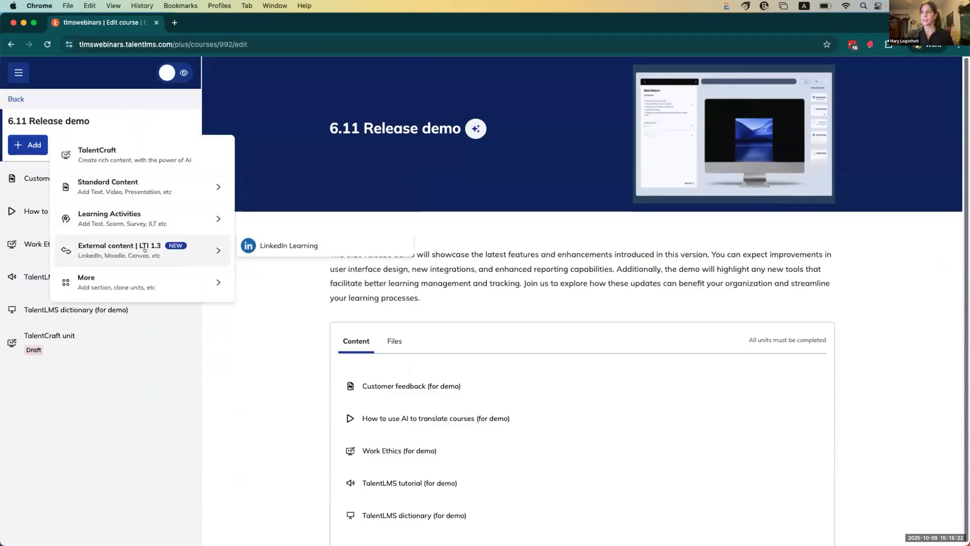
{"action": "left_click", "coordinate": [280, 247]}
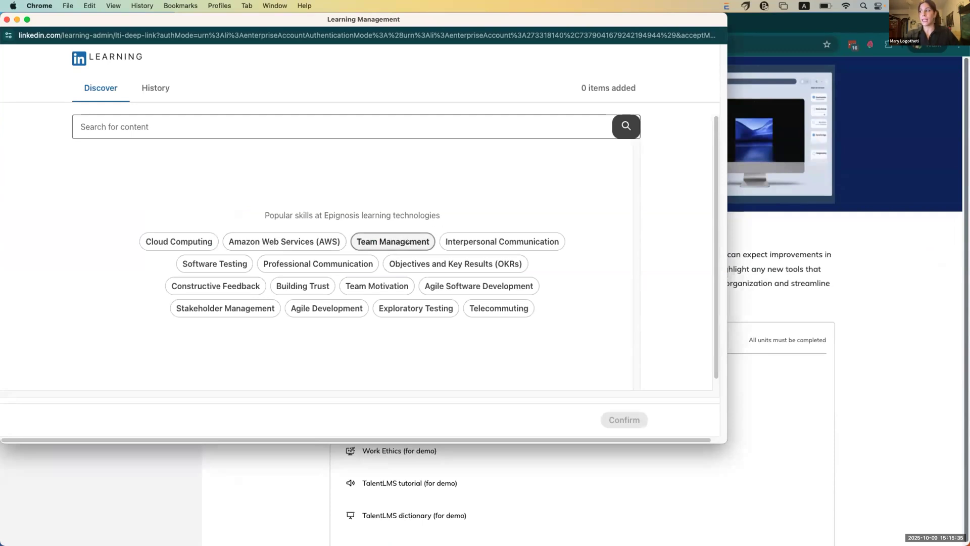
Step: Choose Managing Teams under the Team Management skill and confirm adding it
{"action": "left_click", "coordinate": [407, 241]}
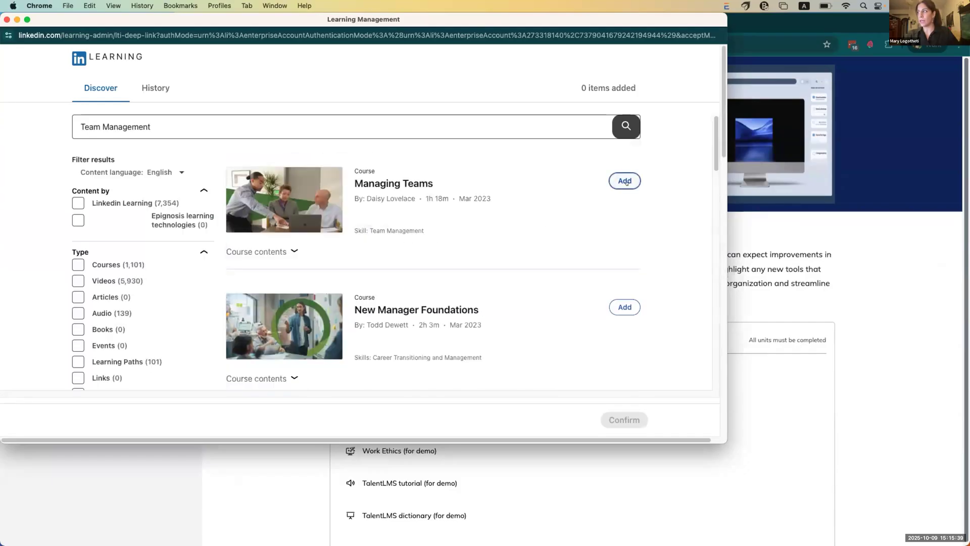
{"action": "left_click", "coordinate": [625, 181]}
{"action": "left_click", "coordinate": [626, 422]}
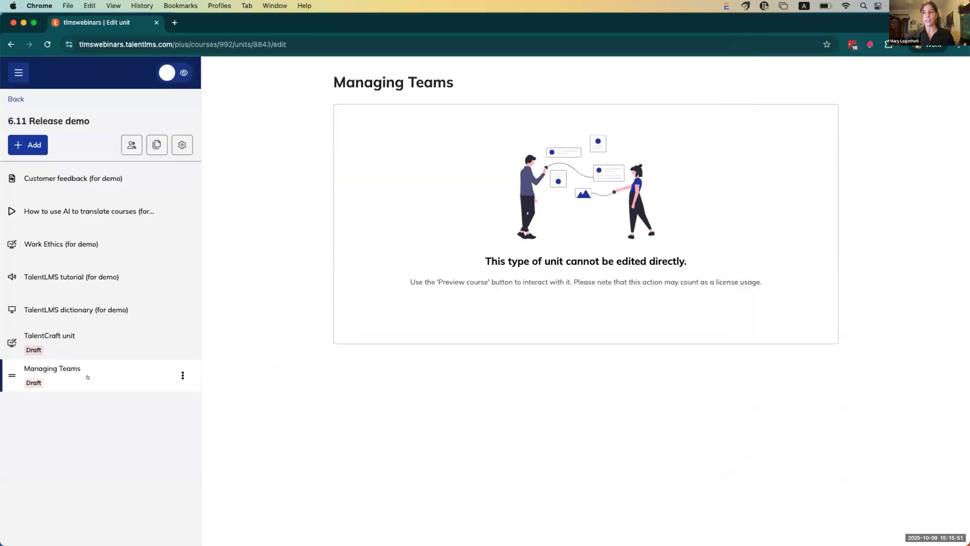
Step: Drag Managing Teams to the top, publish the unit, and turn on learner preview
{"action": "left_click_drag", "start_coordinate": [5, 369], "coordinate": [6, 174]}
{"action": "left_click", "coordinate": [182, 178]}
{"action": "left_click", "coordinate": [115, 202]}
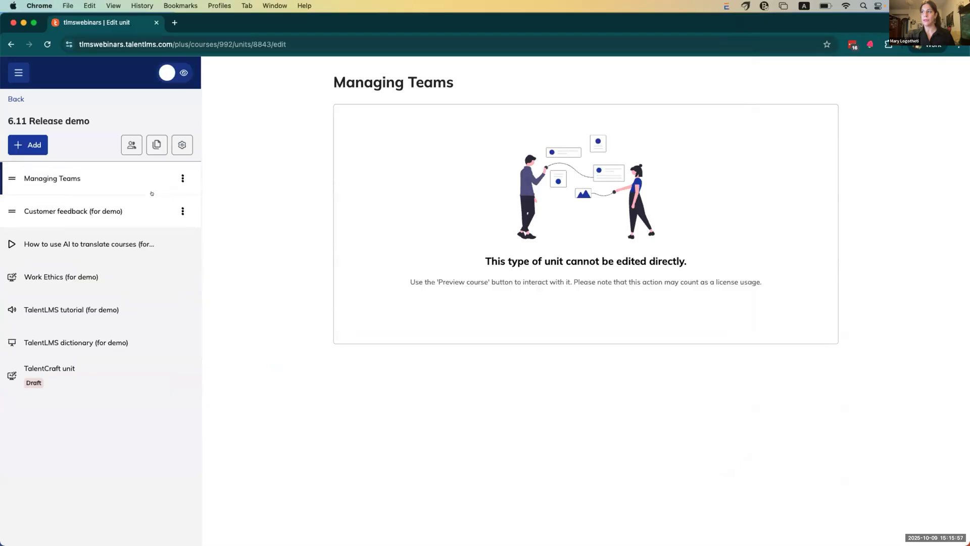
{"action": "left_click", "coordinate": [183, 73]}
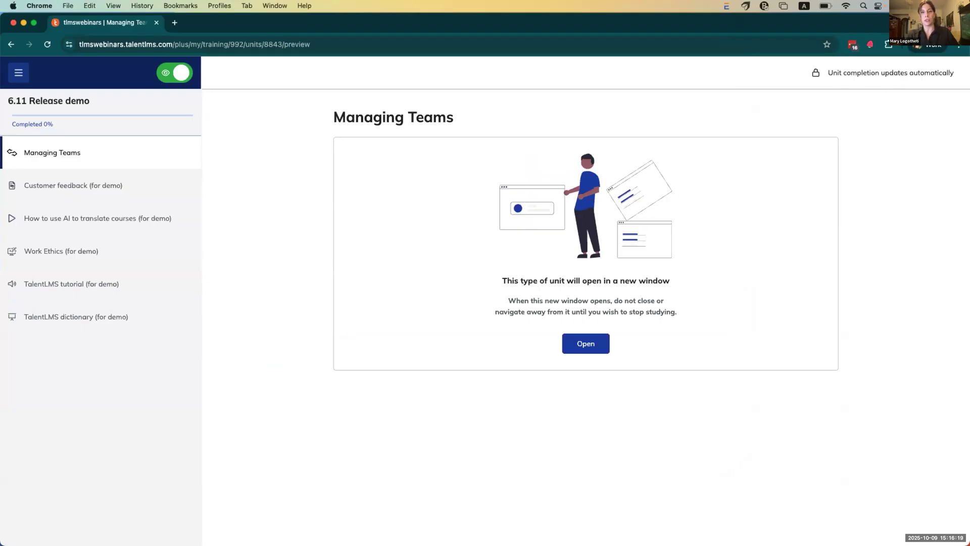
Step: Launch the Managing Teams unit and sign in with a different LinkedIn account's e-mail and password
{"action": "left_click", "coordinate": [588, 353]}
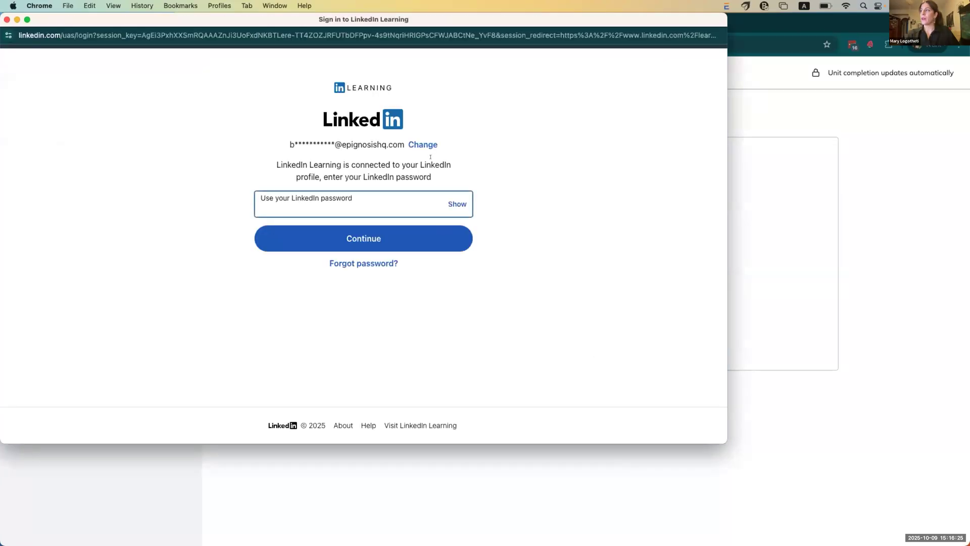
{"action": "left_click", "coordinate": [422, 145]}
{"action": "left_click", "coordinate": [334, 175]}
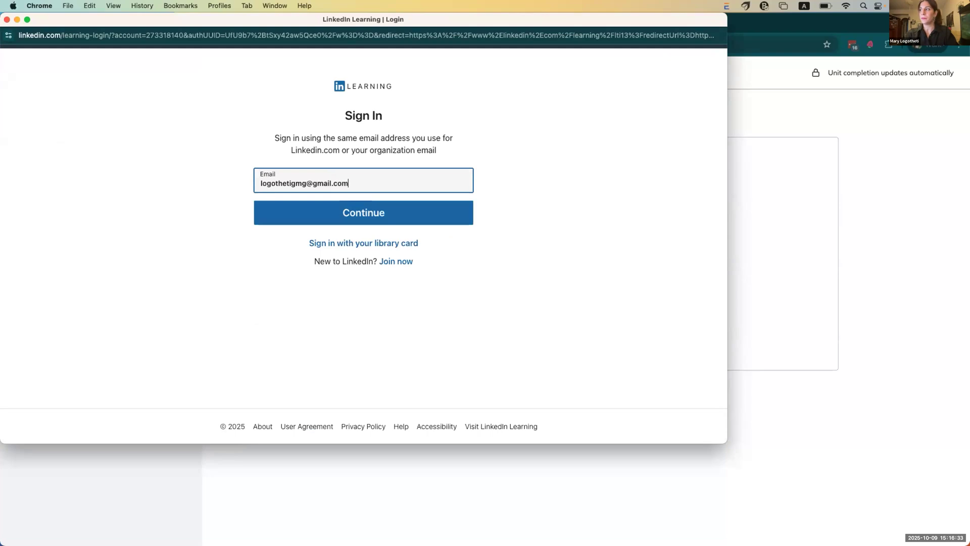
{"action": "left_click", "coordinate": [335, 207]}
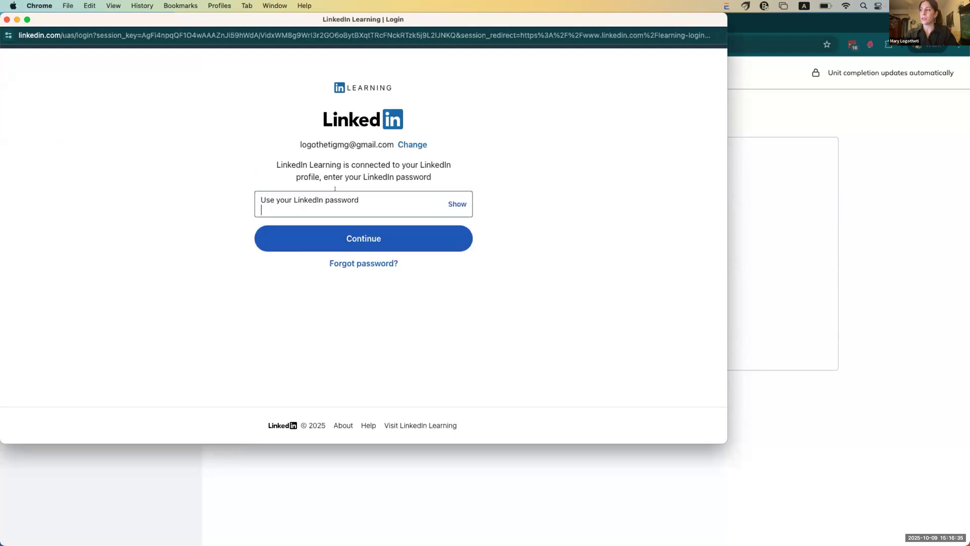
{"action": "type", "text": "*********"}
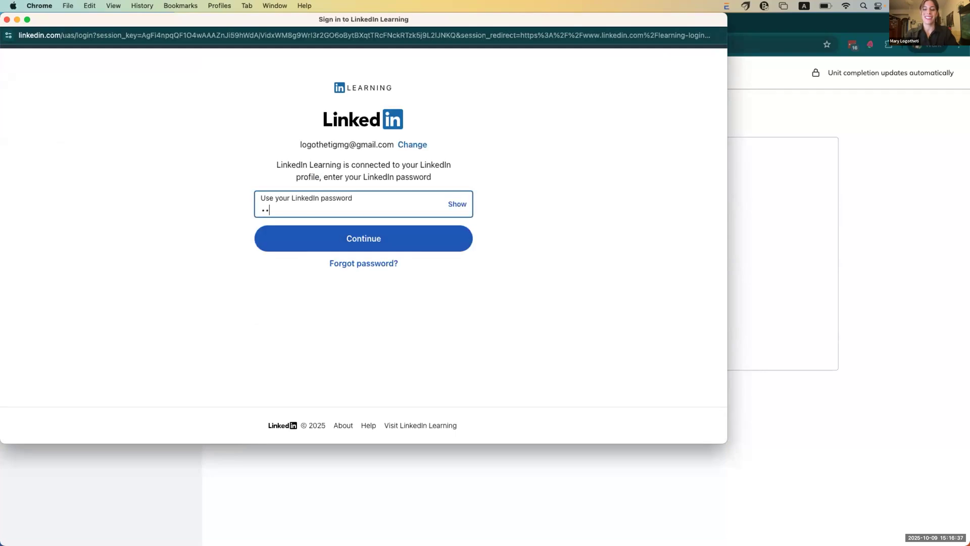
{"action": "type", "text": "***"}
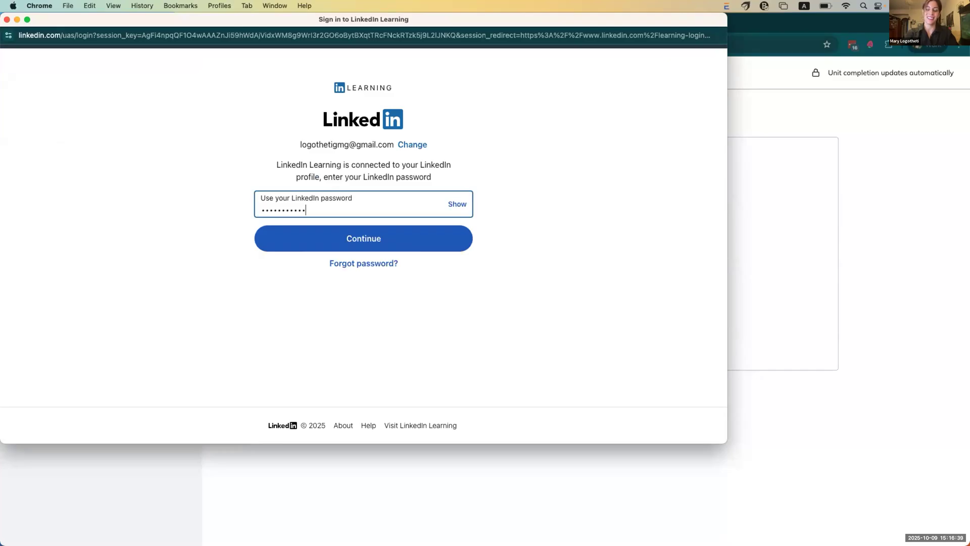
{"action": "left_click", "coordinate": [345, 234]}
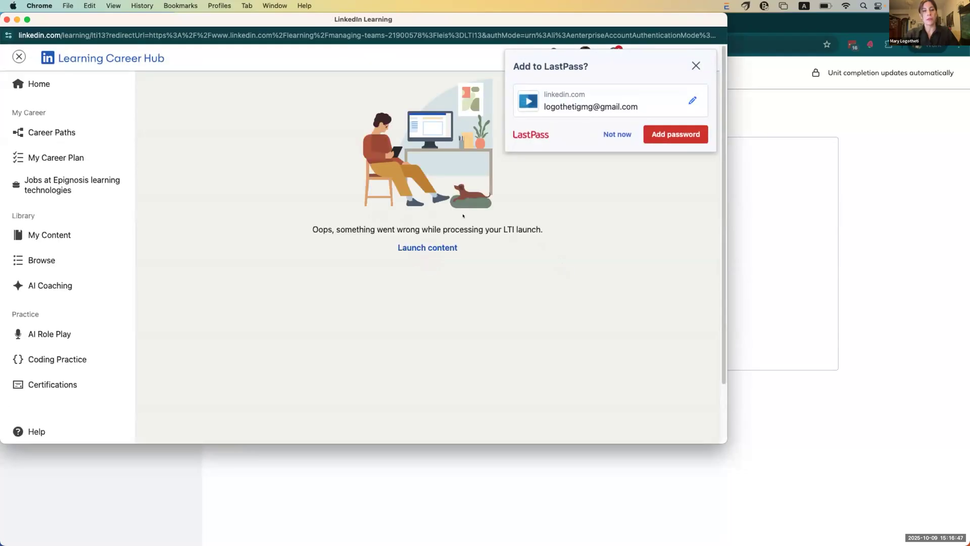
Step: Relaunch the Managing Teams content, skim the article, close it, and advance to Learning Paths (MVP)
{"action": "left_click", "coordinate": [441, 247]}
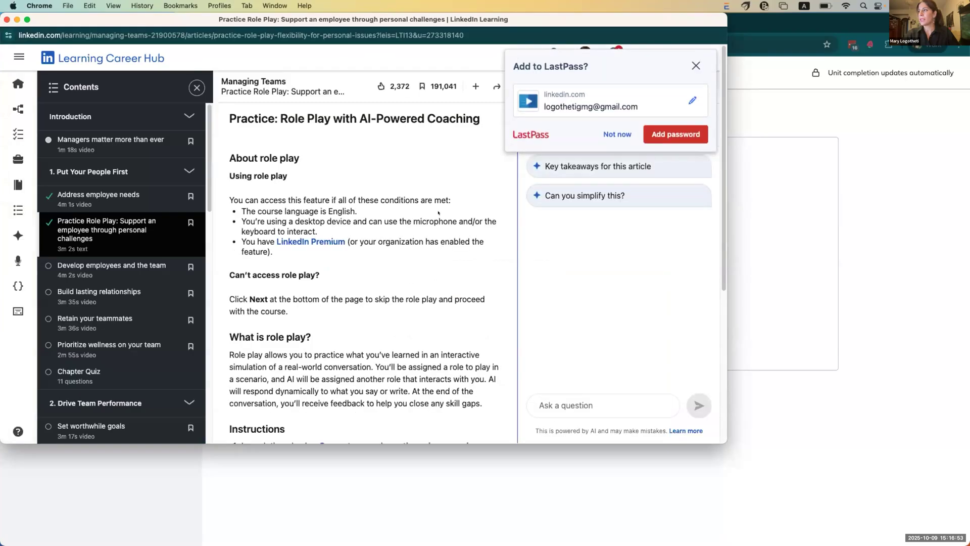
{"action": "scroll", "coordinate": [287, 175], "scroll_direction": "down", "scroll_amount": 10}
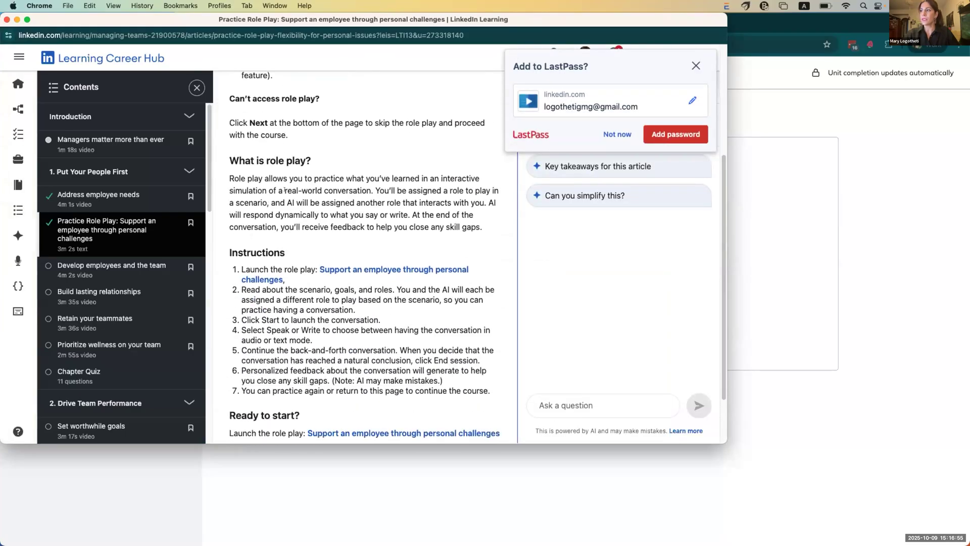
{"action": "scroll", "coordinate": [284, 190], "scroll_direction": "up", "scroll_amount": 4}
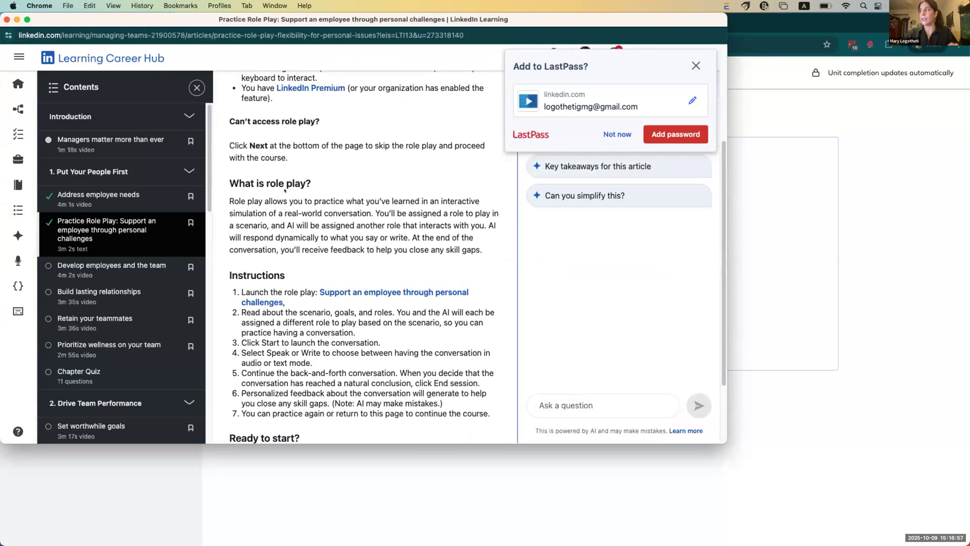
{"action": "left_click", "coordinate": [6, 19]}
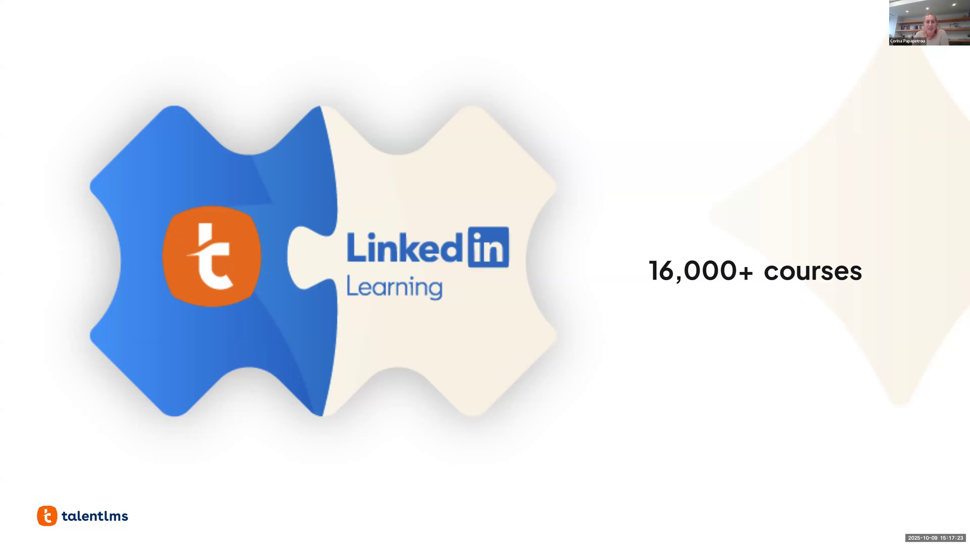
{"action": "key", "text": "Right"}
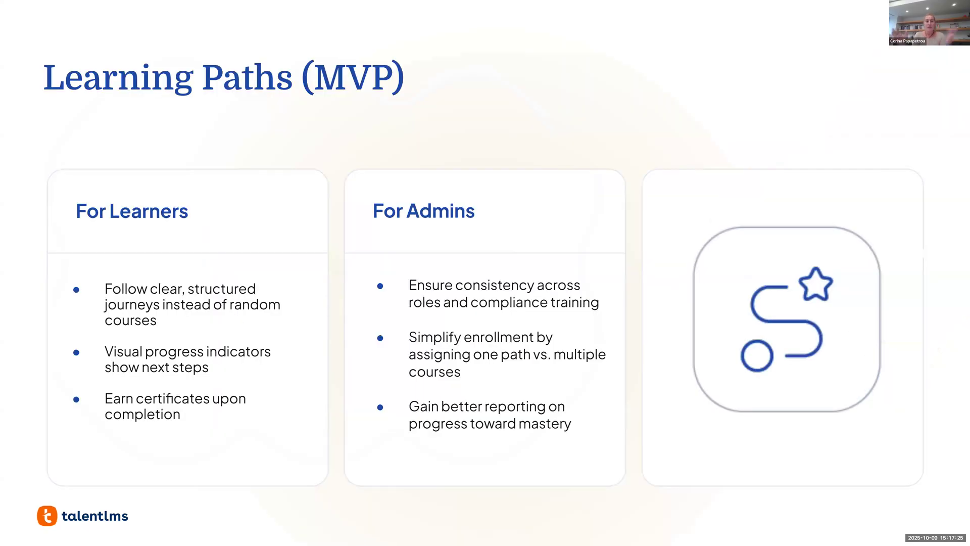
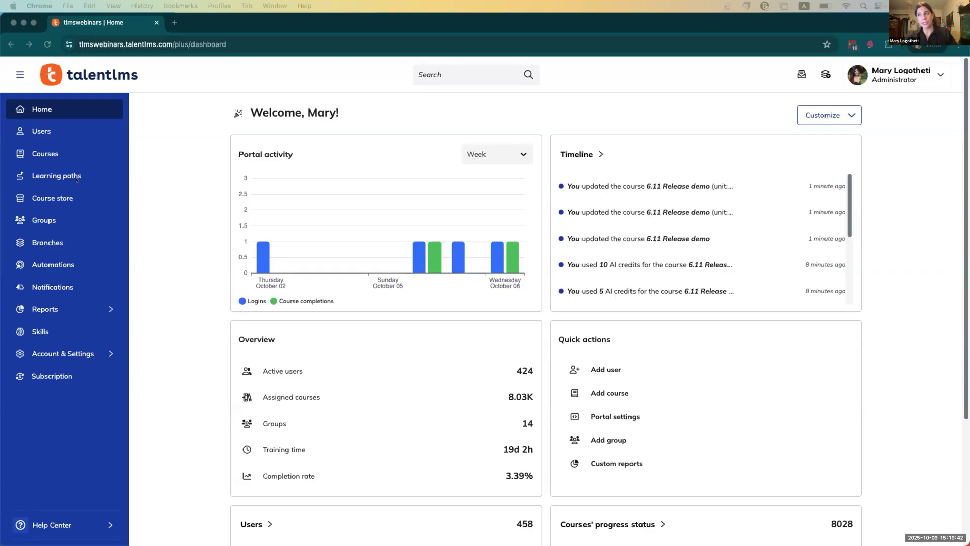
Step: Create a learning path titled 'Sales onboarding' and generate its description and cover image with AI
{"action": "left_click", "coordinate": [76, 175]}
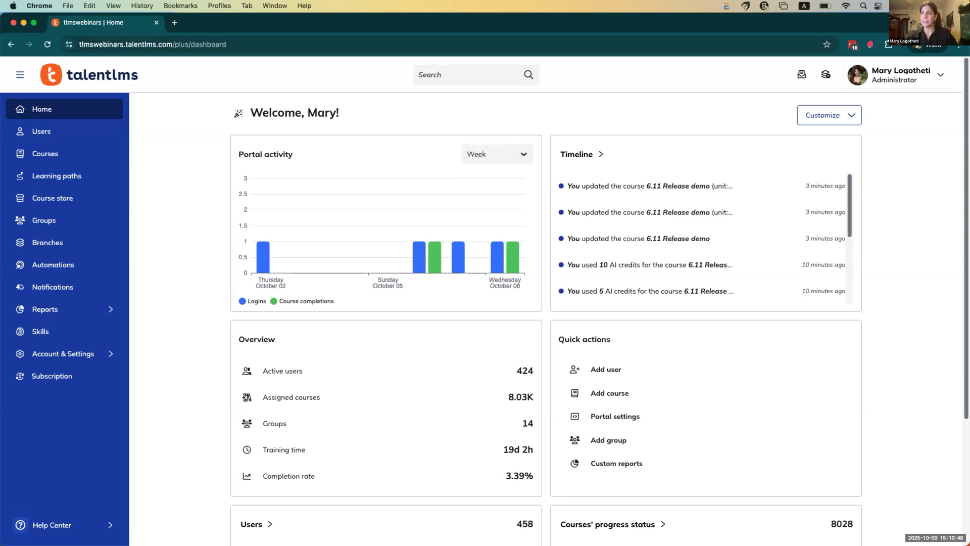
{"action": "left_click", "coordinate": [92, 175]}
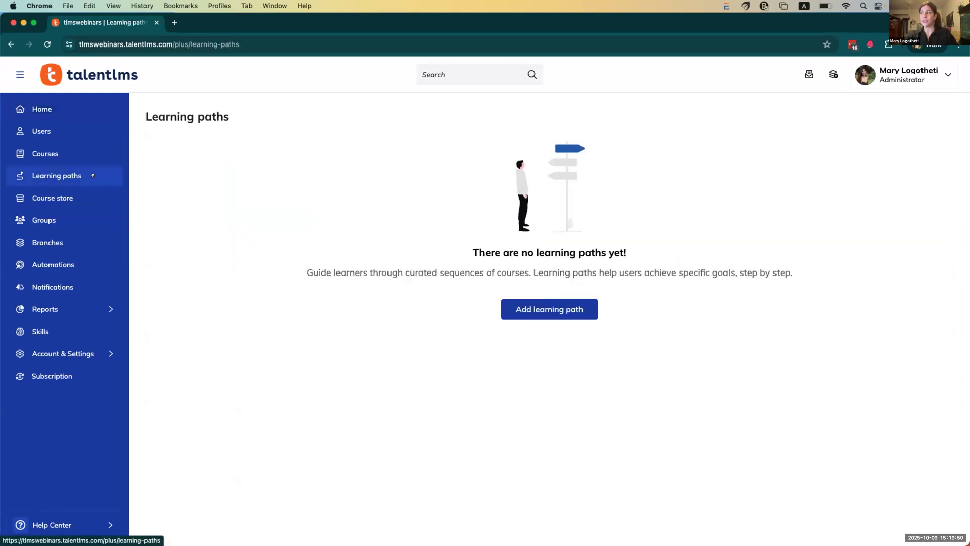
{"action": "left_click", "coordinate": [544, 306]}
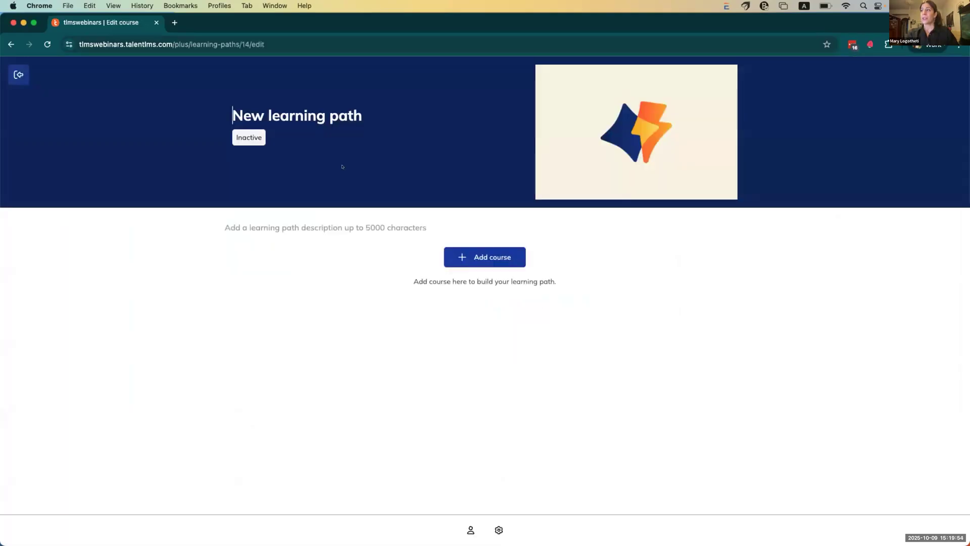
{"action": "left_click_drag", "start_coordinate": [233, 112], "coordinate": [358, 102]}
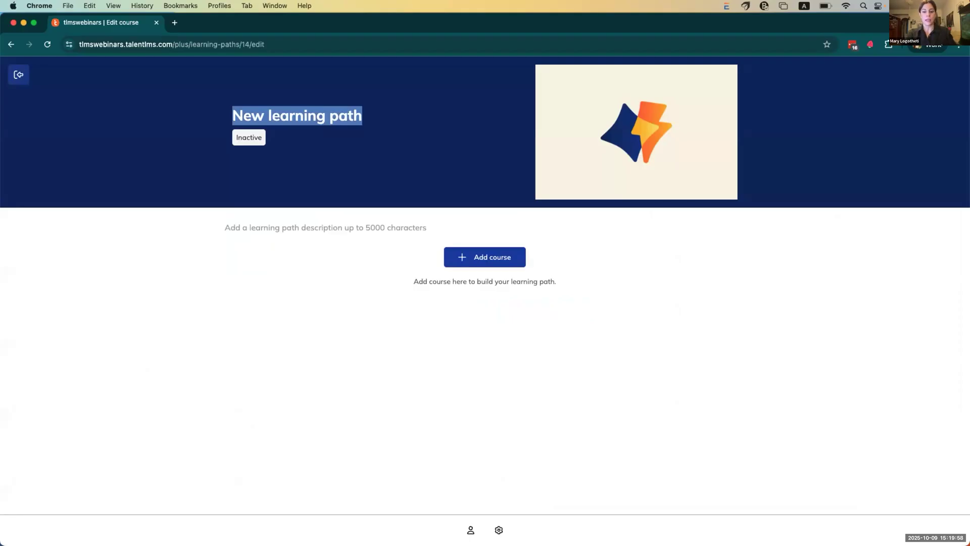
{"action": "type", "text": "Sales onboarding"}
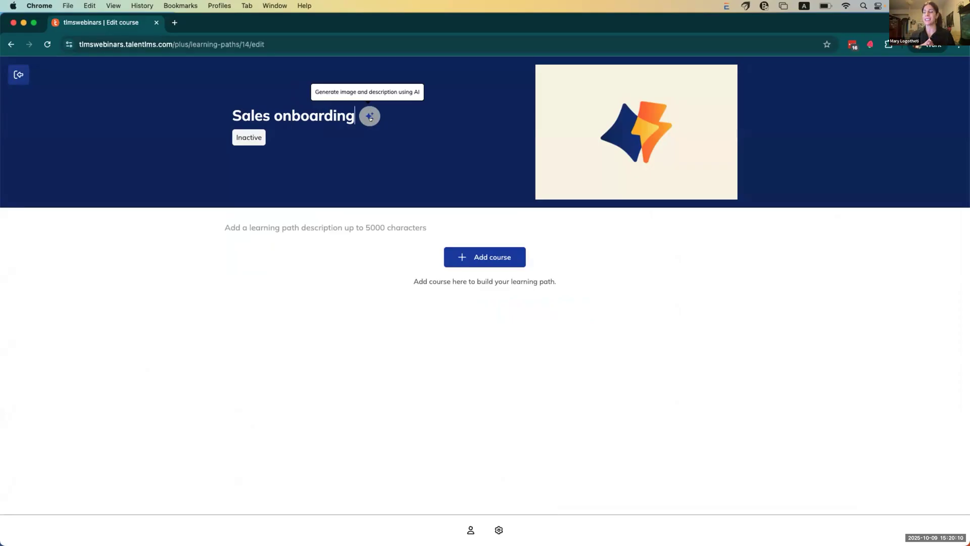
{"action": "left_click", "coordinate": [371, 116]}
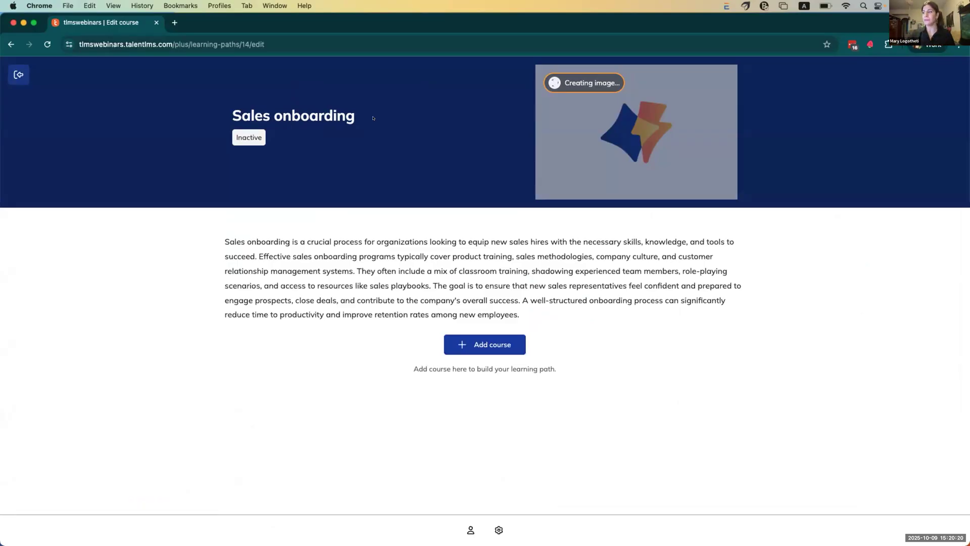
{"action": "left_click", "coordinate": [476, 345]}
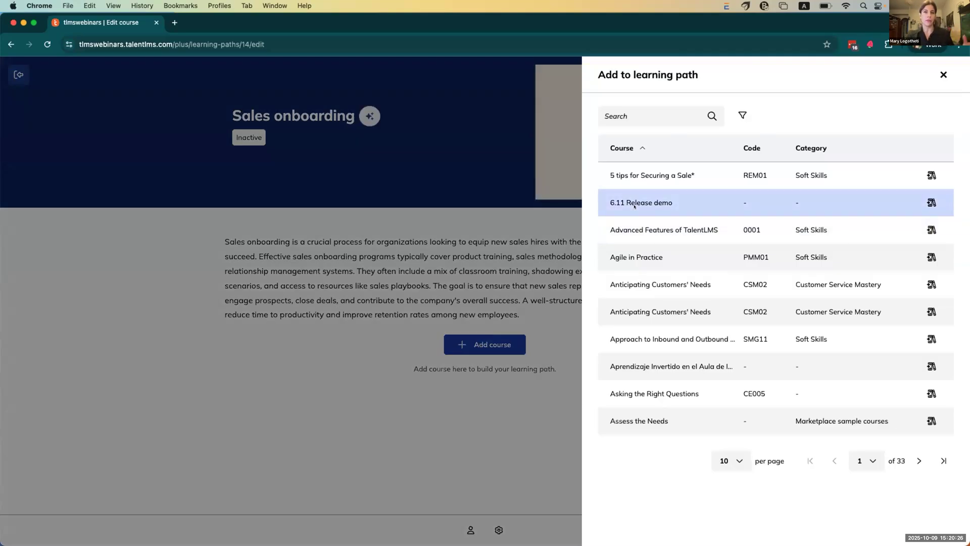
Step: Search for and add Product Training, CRM Mastery and Sales pitch Basics to the path
{"action": "left_click", "coordinate": [631, 116]}
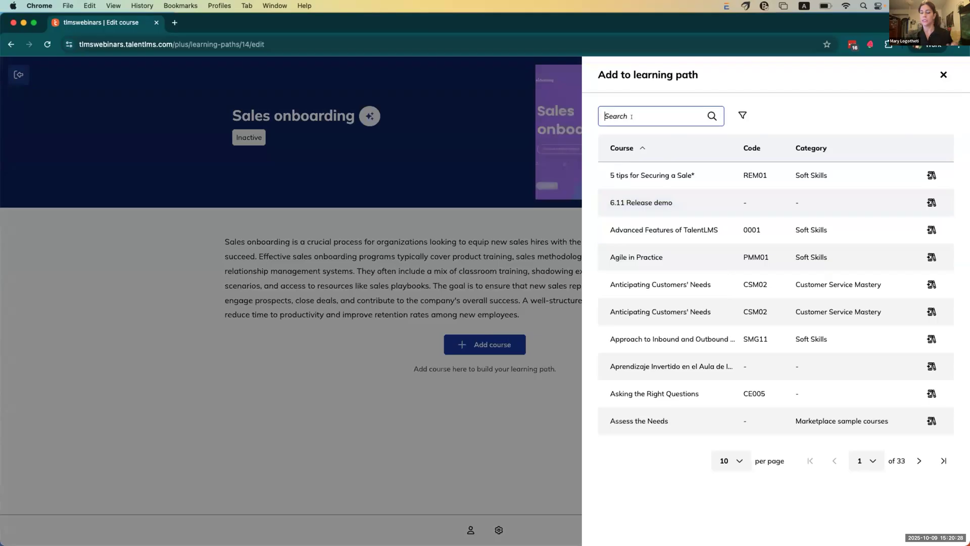
{"action": "type", "text": "produc"}
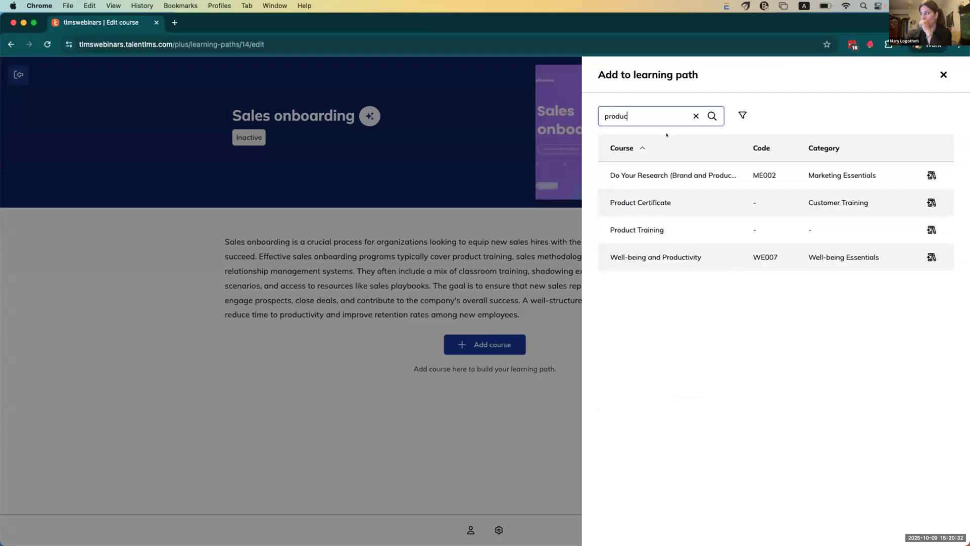
{"action": "left_click", "coordinate": [931, 229]}
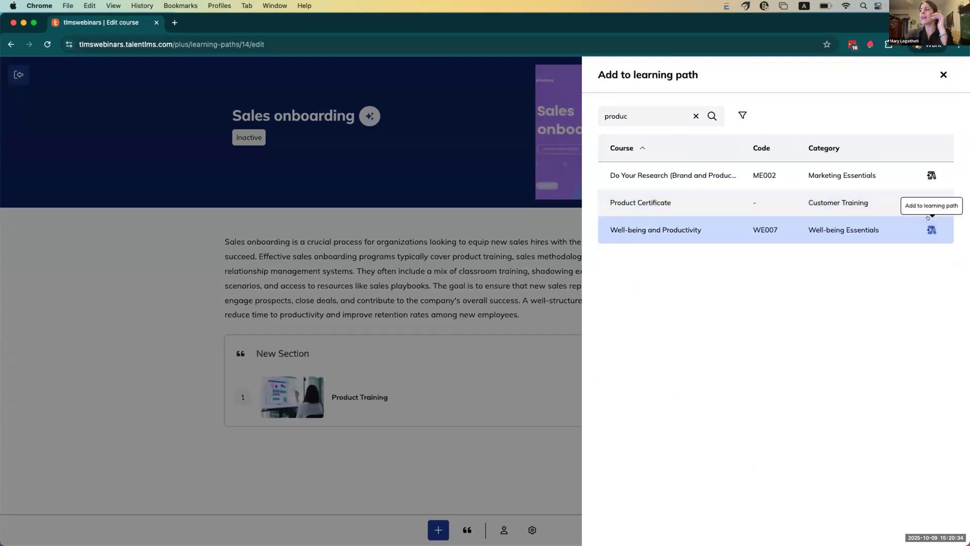
{"action": "left_click_drag", "start_coordinate": [642, 117], "coordinate": [594, 109]}
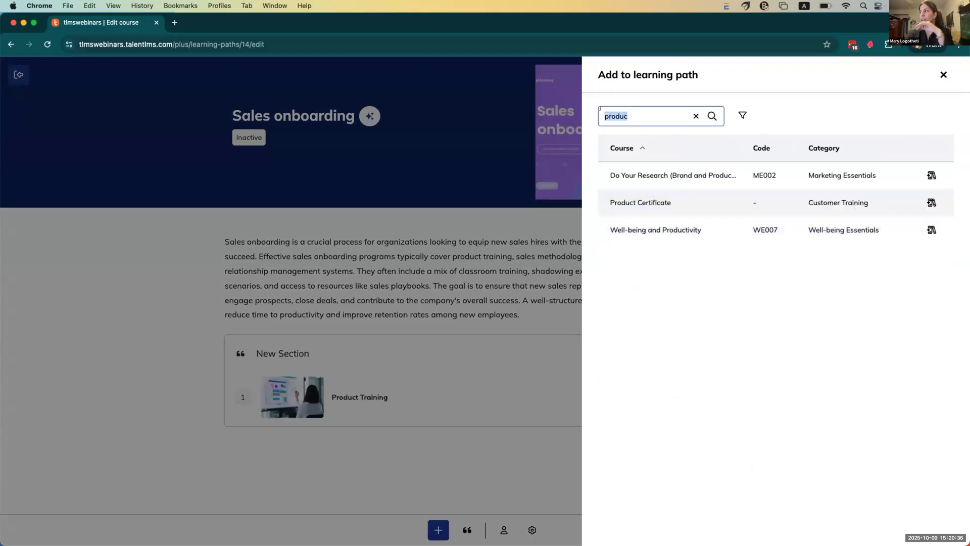
{"action": "type", "text": "crm"}
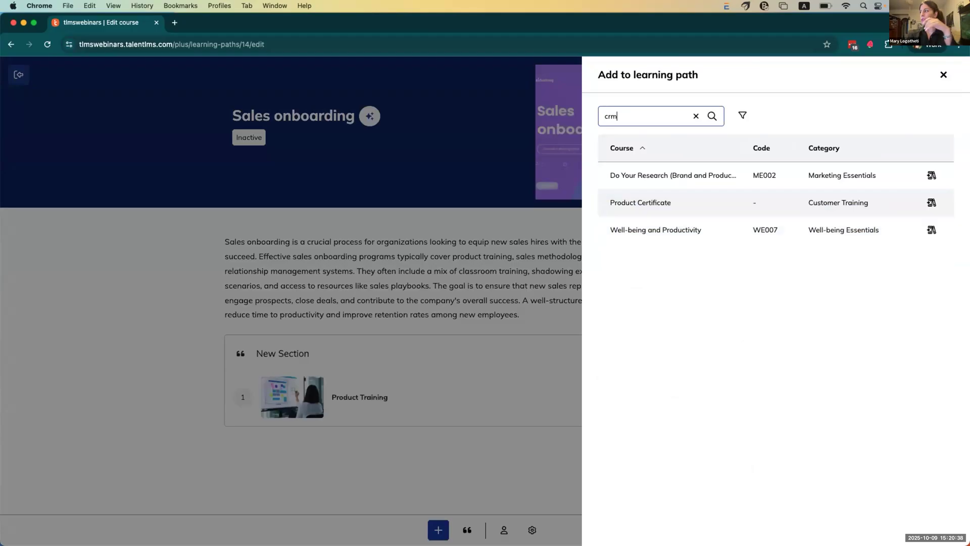
{"action": "left_click", "coordinate": [932, 174]}
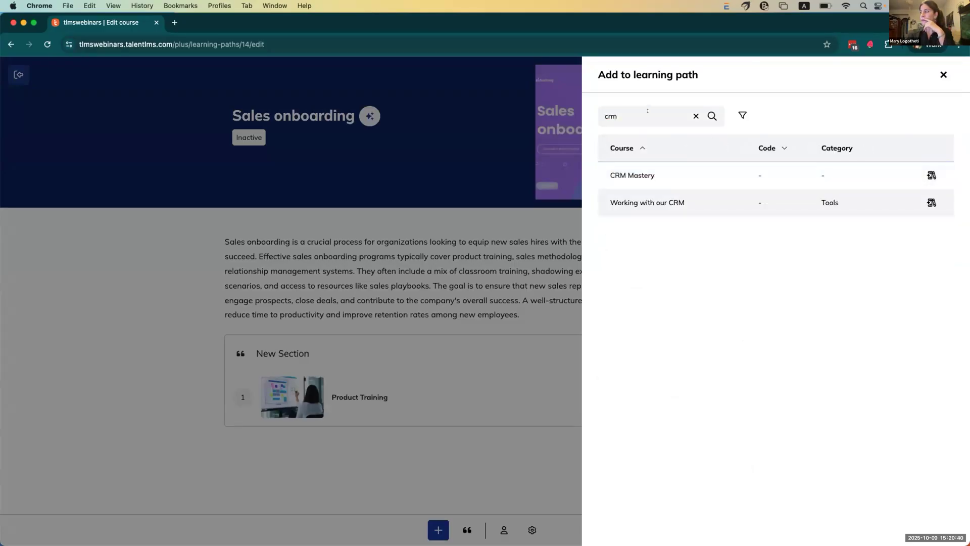
{"action": "left_click_drag", "start_coordinate": [641, 117], "coordinate": [576, 117]}
{"action": "type", "text": "sales"}
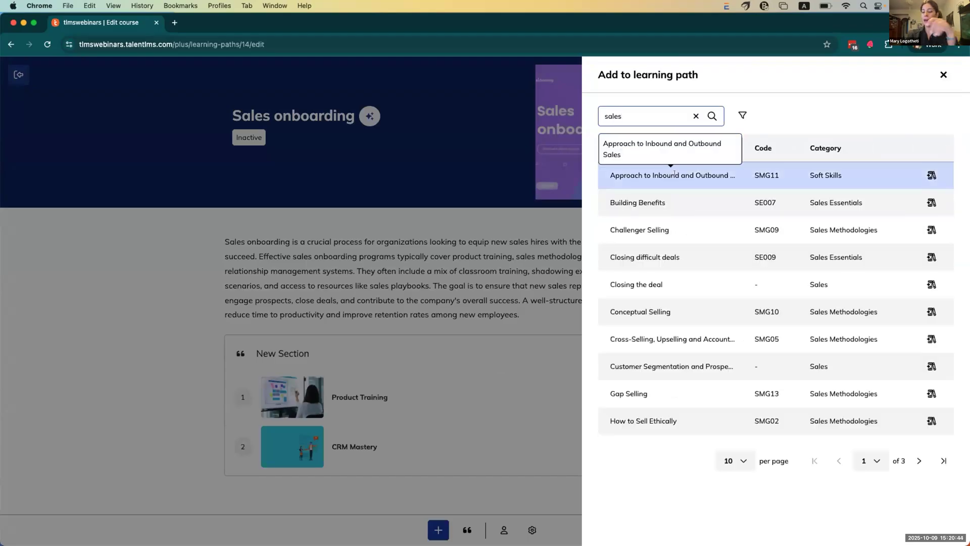
{"action": "type", "text": " pi"}
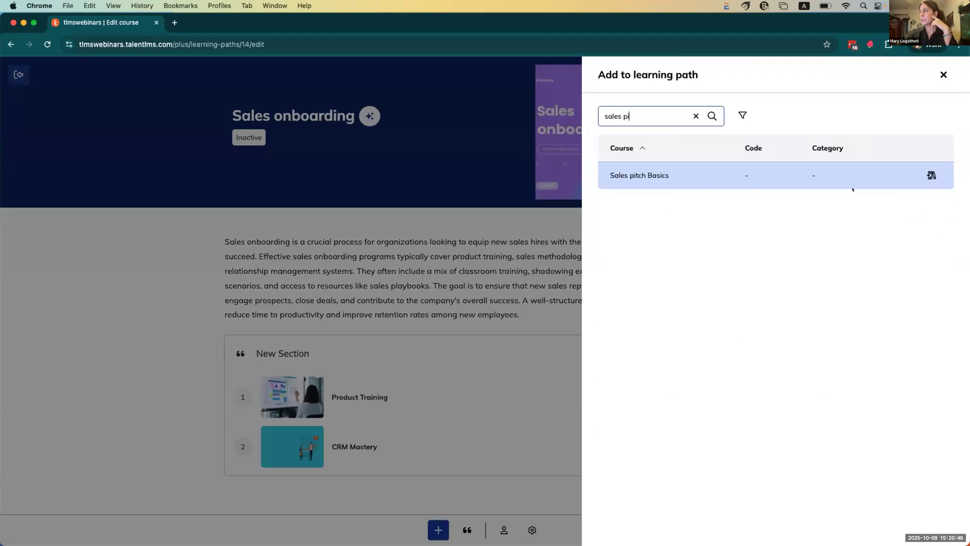
{"action": "left_click", "coordinate": [931, 174]}
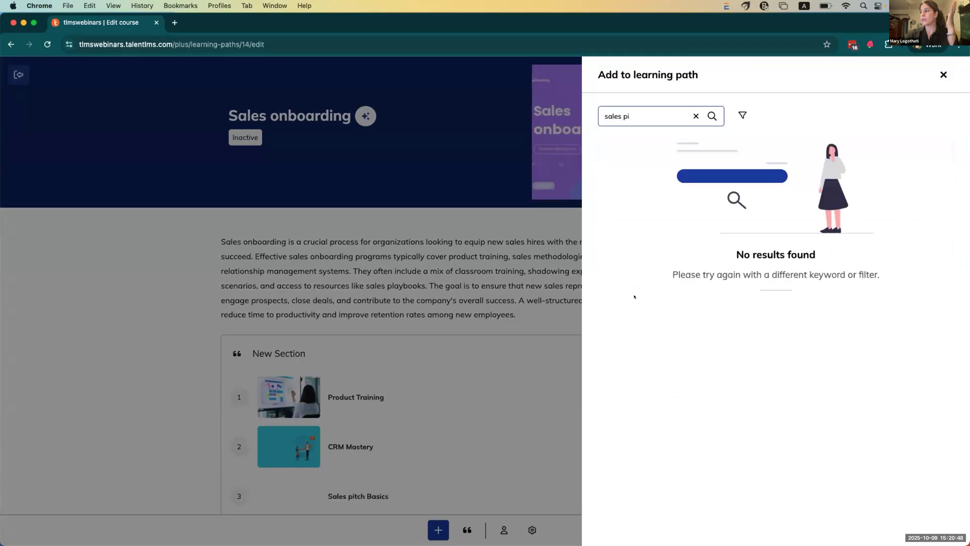
Step: Reorder the courses so Sales pitch Basics sits above CRM Mastery
{"action": "left_click", "coordinate": [216, 338]}
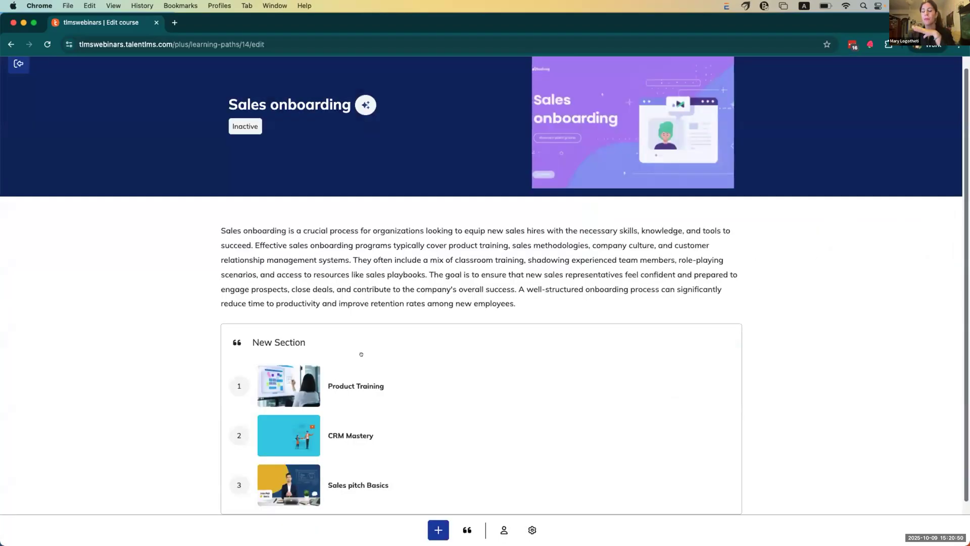
{"action": "scroll", "coordinate": [344, 377], "scroll_direction": "down", "scroll_amount": 1}
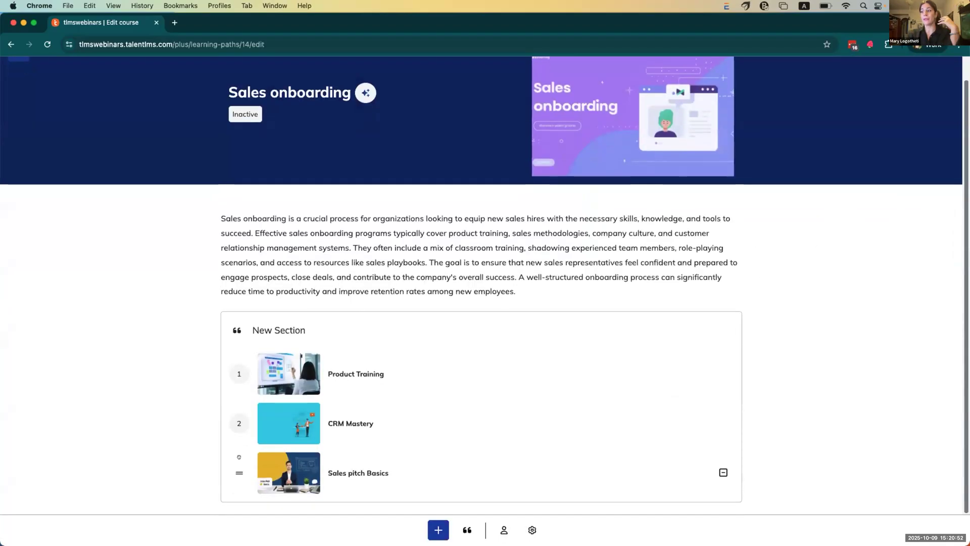
{"action": "left_click_drag", "start_coordinate": [231, 468], "coordinate": [173, 428]}
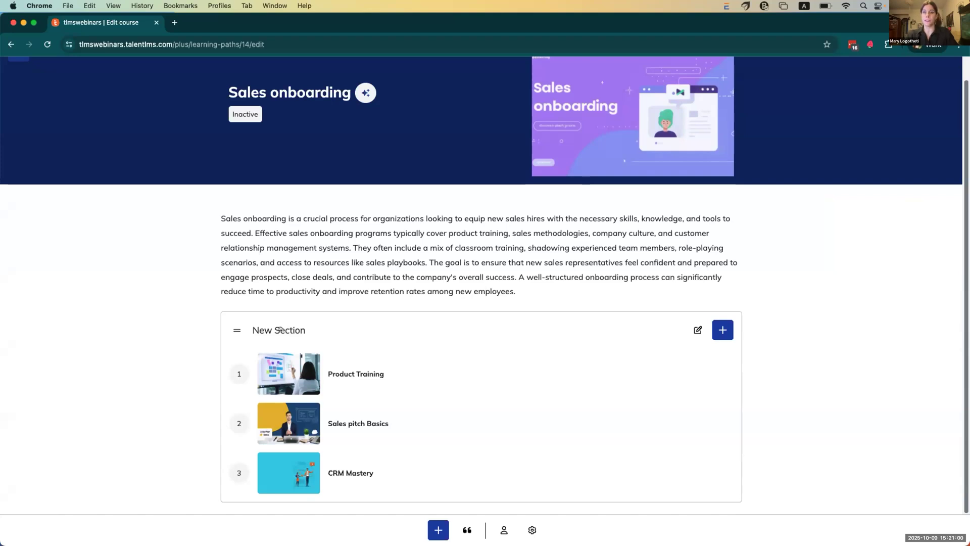
Step: Add a second section, delete it again, and bring up the Learning path options panel
{"action": "left_click", "coordinate": [466, 529]}
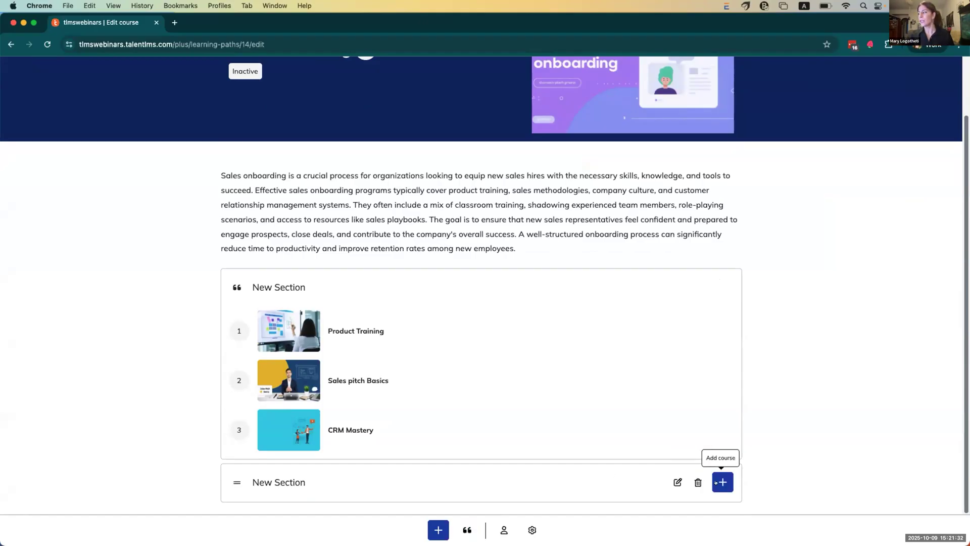
{"action": "left_click", "coordinate": [698, 480]}
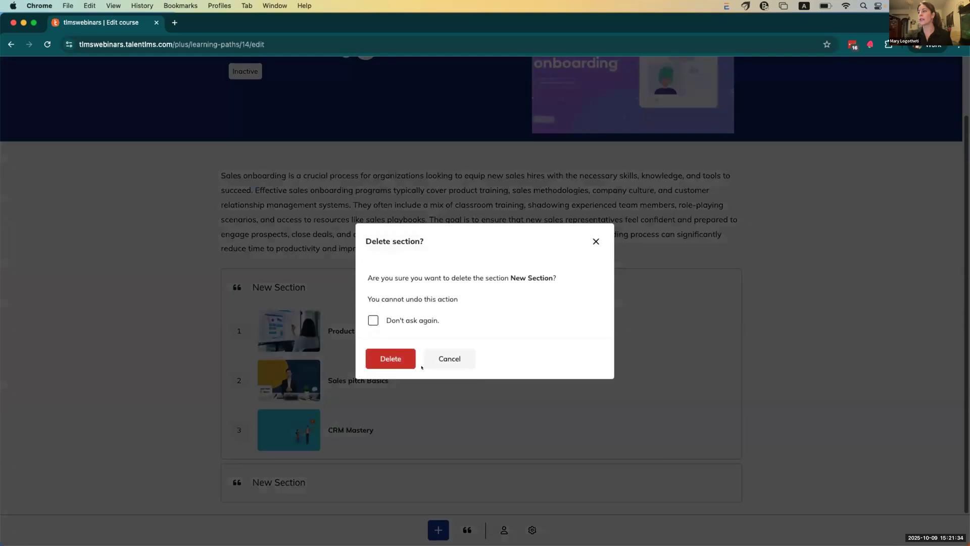
{"action": "left_click", "coordinate": [391, 360]}
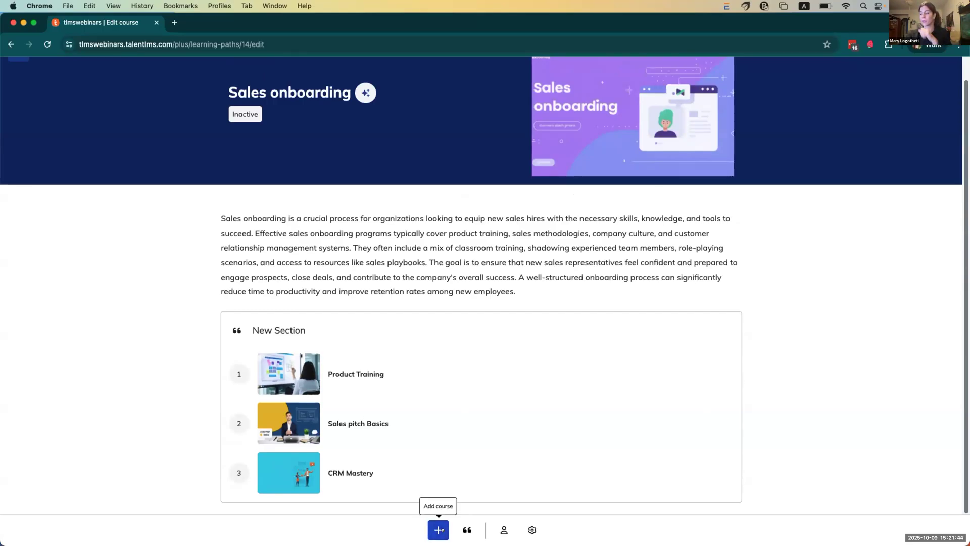
{"action": "left_click", "coordinate": [532, 529]}
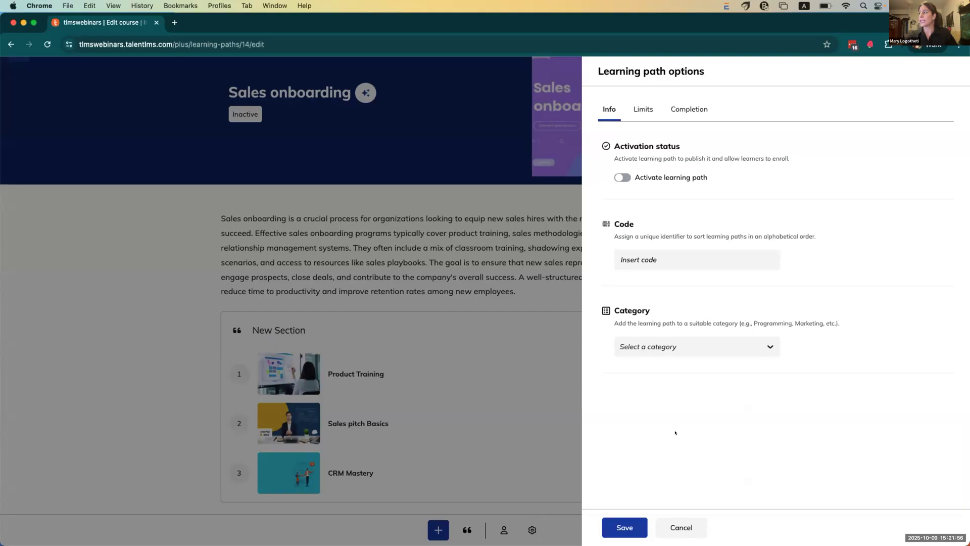
Step: Focus the path's code field, then view the Limits settings for days and access retention
{"action": "left_click", "coordinate": [672, 263]}
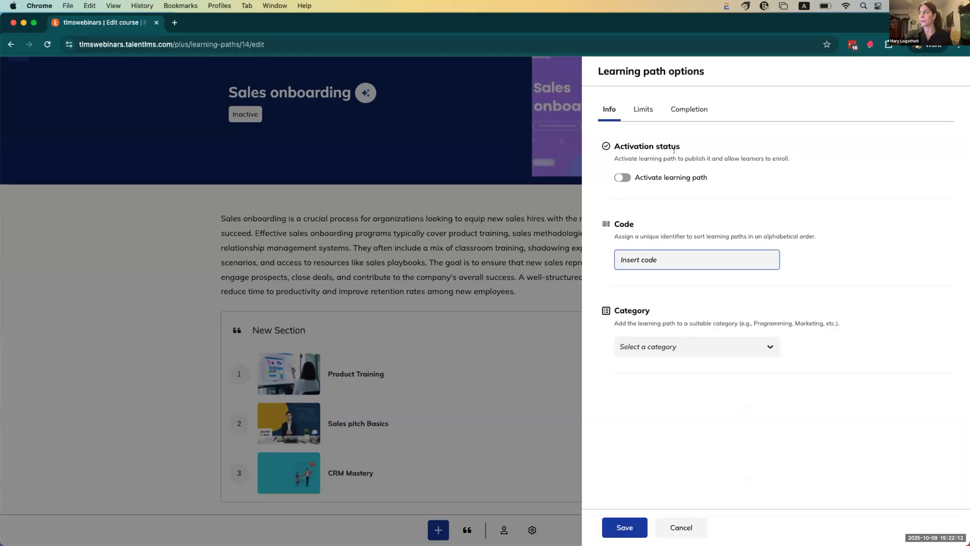
{"action": "left_click", "coordinate": [638, 107]}
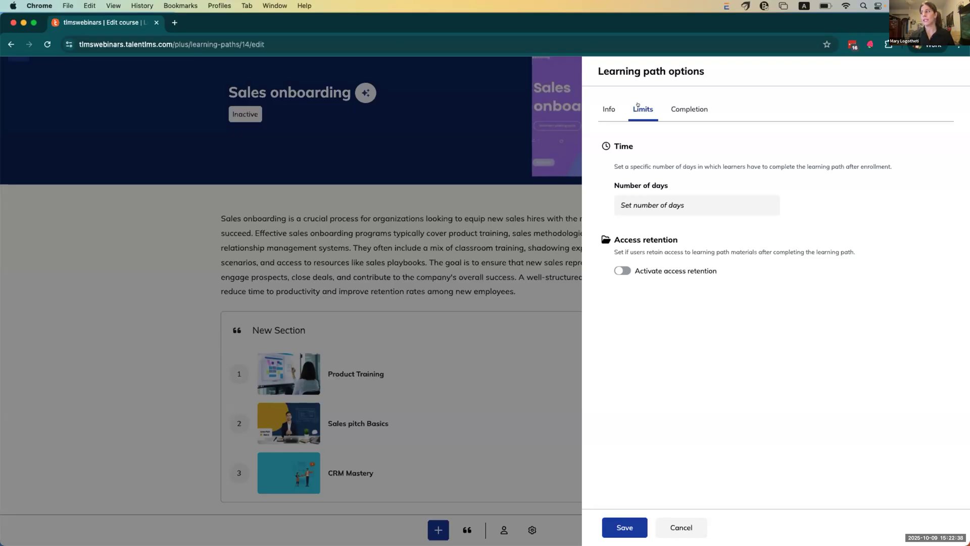
Step: Keep sequential order and all-courses completion, and award a Classic certificate lasting Forever
{"action": "left_click", "coordinate": [683, 110]}
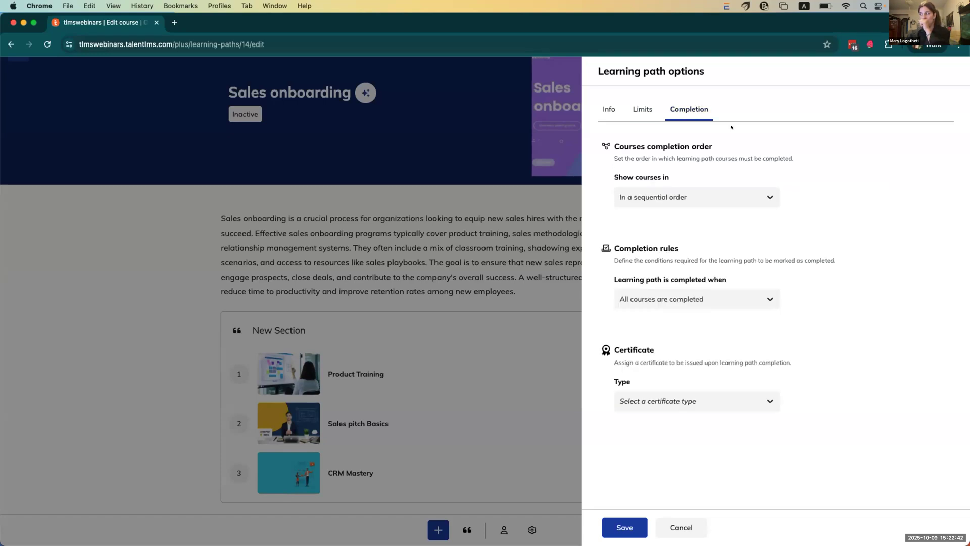
{"action": "left_click", "coordinate": [748, 187]}
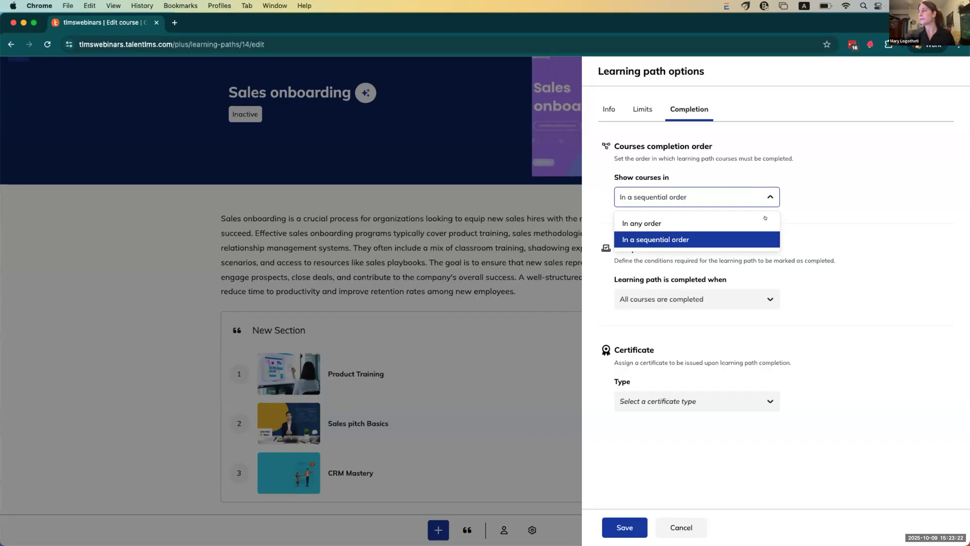
{"action": "left_click", "coordinate": [752, 239]}
{"action": "left_click", "coordinate": [739, 303]}
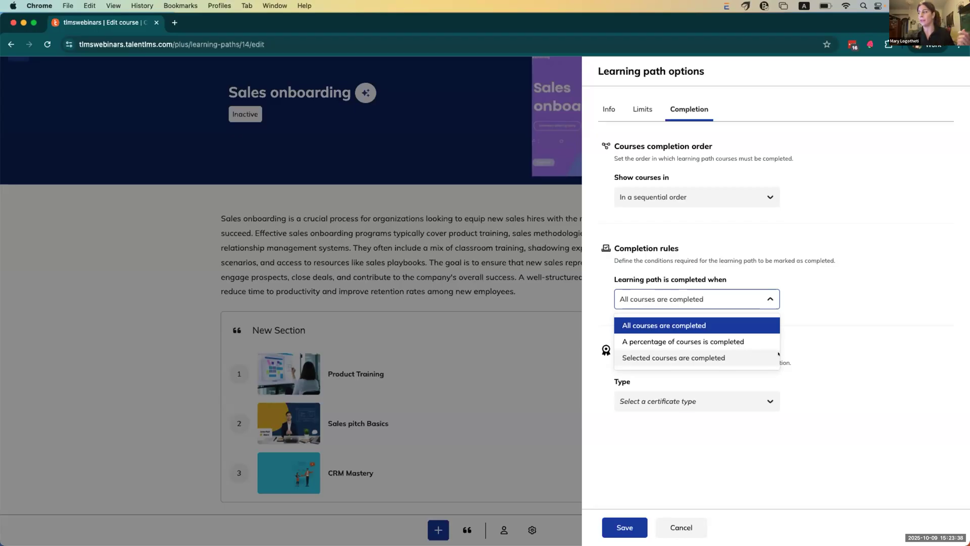
{"action": "left_click", "coordinate": [835, 343]}
{"action": "left_click", "coordinate": [747, 395]}
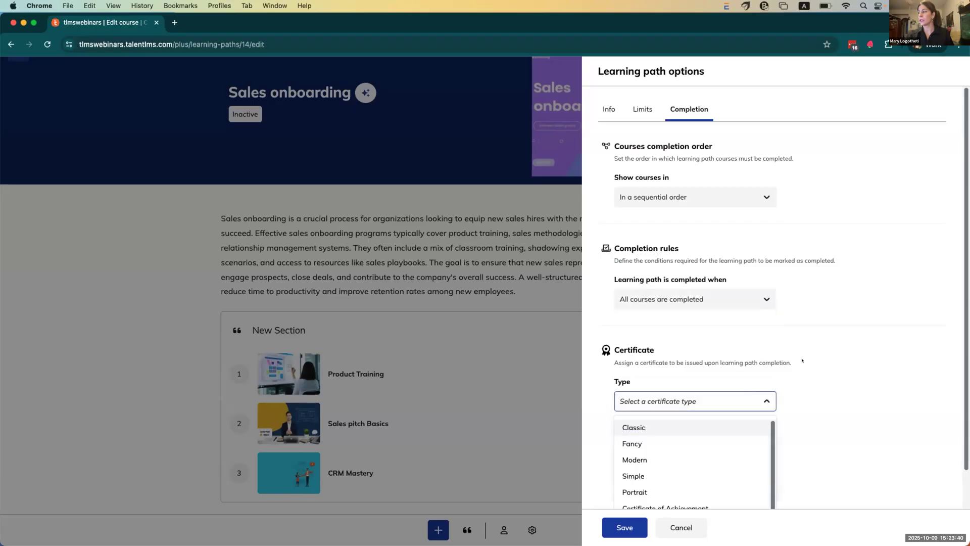
{"action": "scroll", "coordinate": [820, 351], "scroll_direction": "down", "scroll_amount": 2}
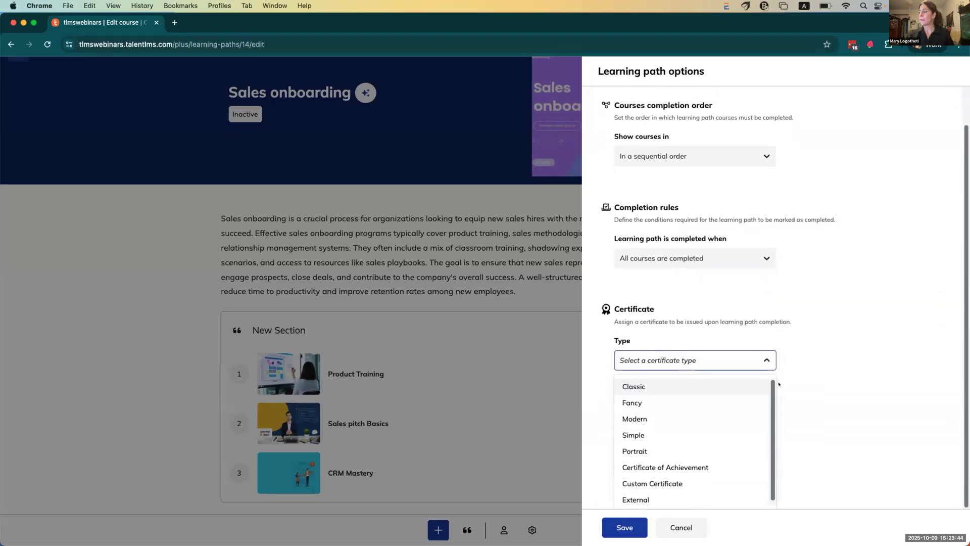
{"action": "left_click", "coordinate": [732, 387]}
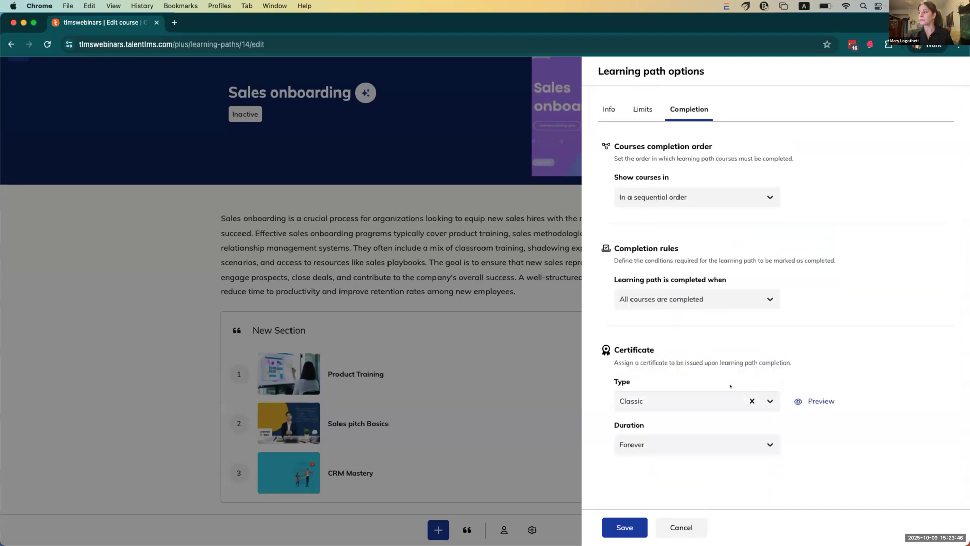
{"action": "left_click", "coordinate": [700, 440]}
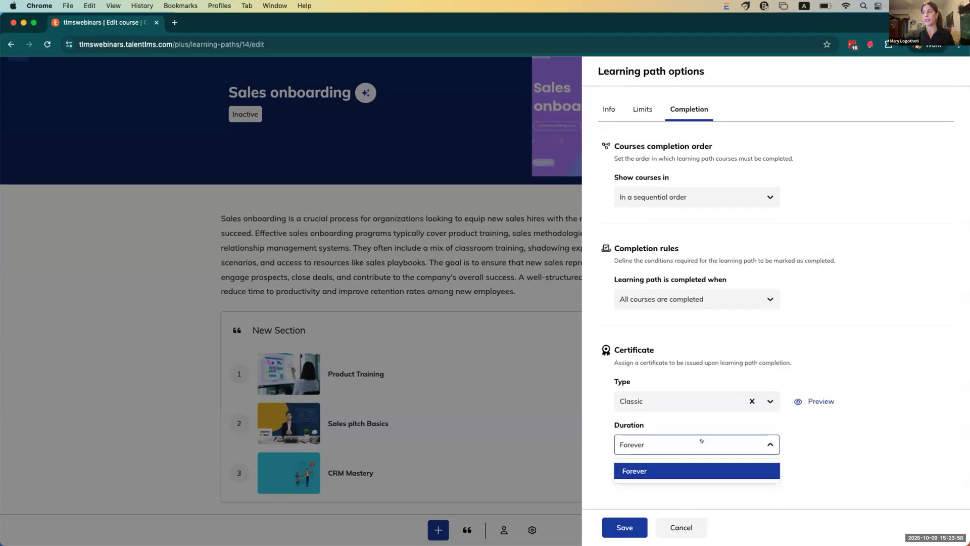
Step: Activate the learning path on the Info tab and save the options
{"action": "left_click", "coordinate": [609, 109]}
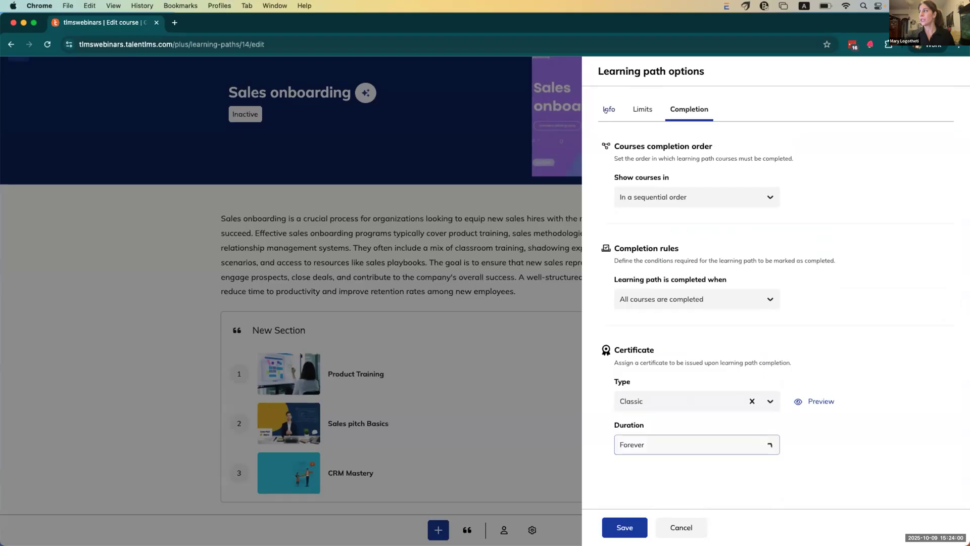
{"action": "left_click", "coordinate": [620, 176]}
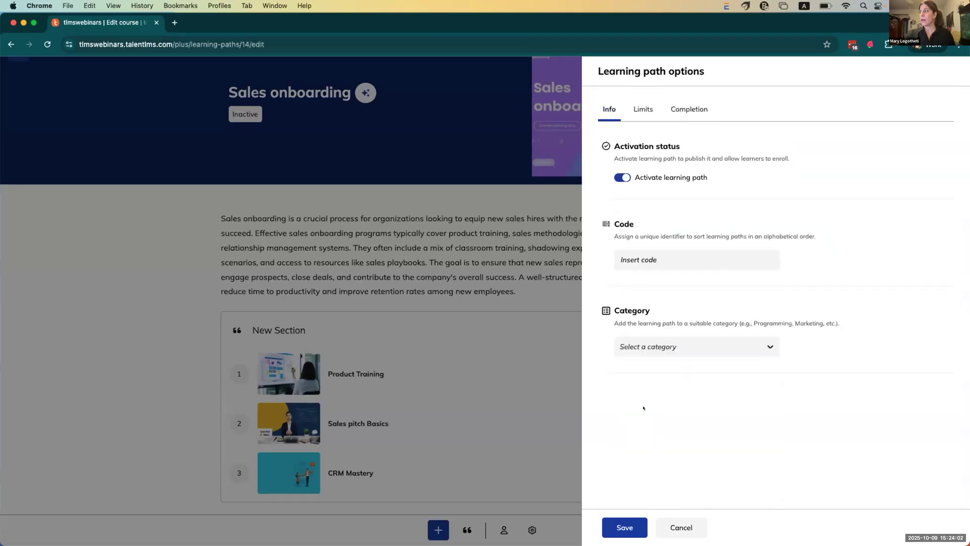
{"action": "left_click", "coordinate": [625, 527]}
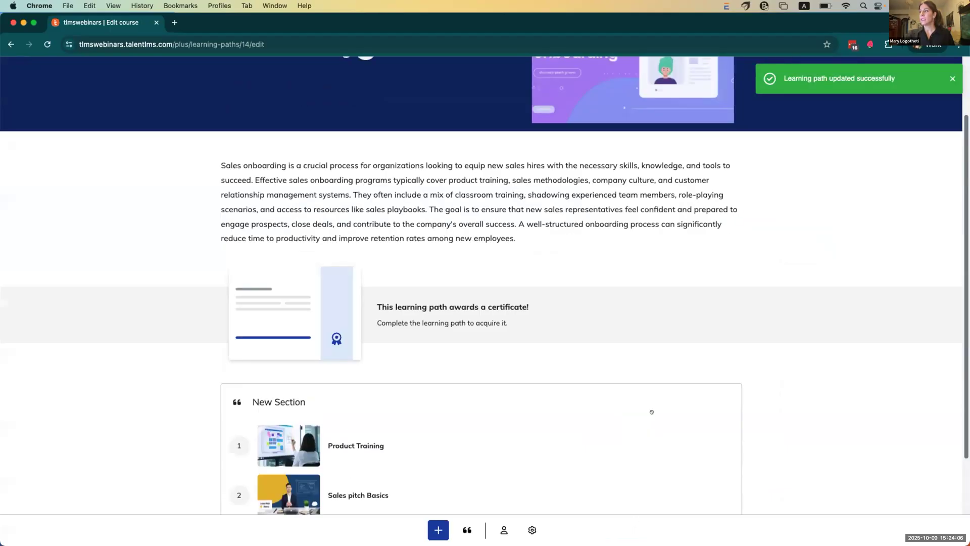
{"action": "scroll", "coordinate": [652, 412], "scroll_direction": "up", "scroll_amount": 3}
{"action": "scroll", "coordinate": [655, 418], "scroll_direction": "down", "scroll_amount": 5}
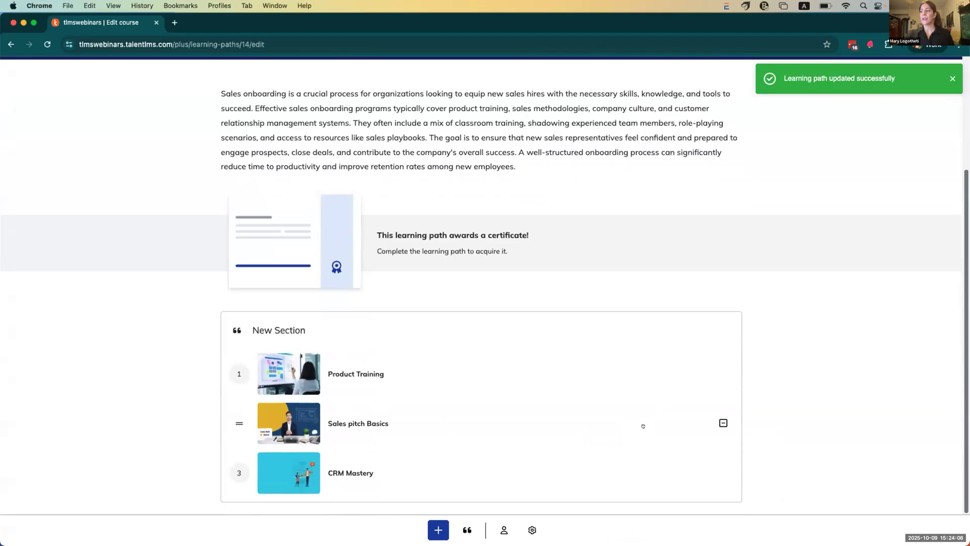
Step: From the path's Users panel, search the learner by first name, enroll her, and close the list
{"action": "left_click", "coordinate": [503, 529]}
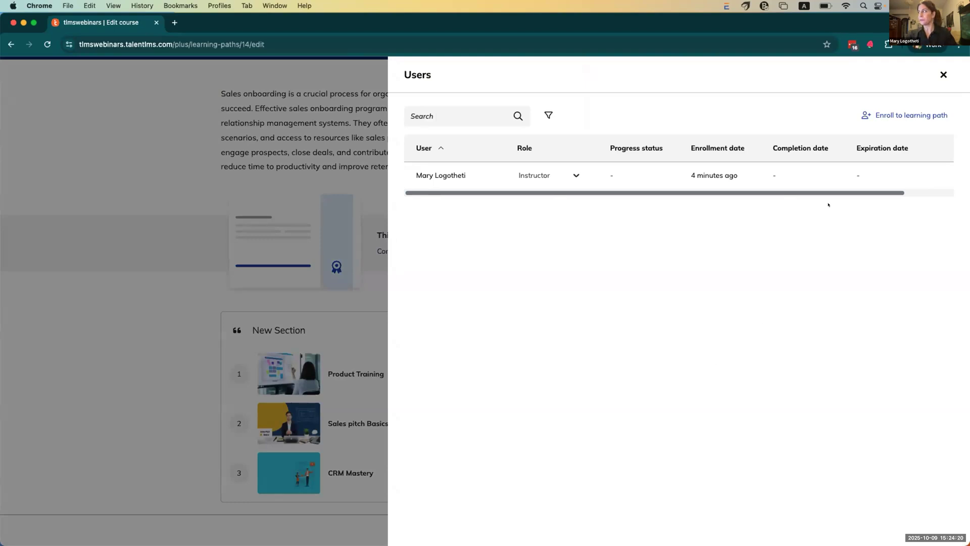
{"action": "left_click", "coordinate": [904, 115]}
{"action": "left_click", "coordinate": [470, 114]}
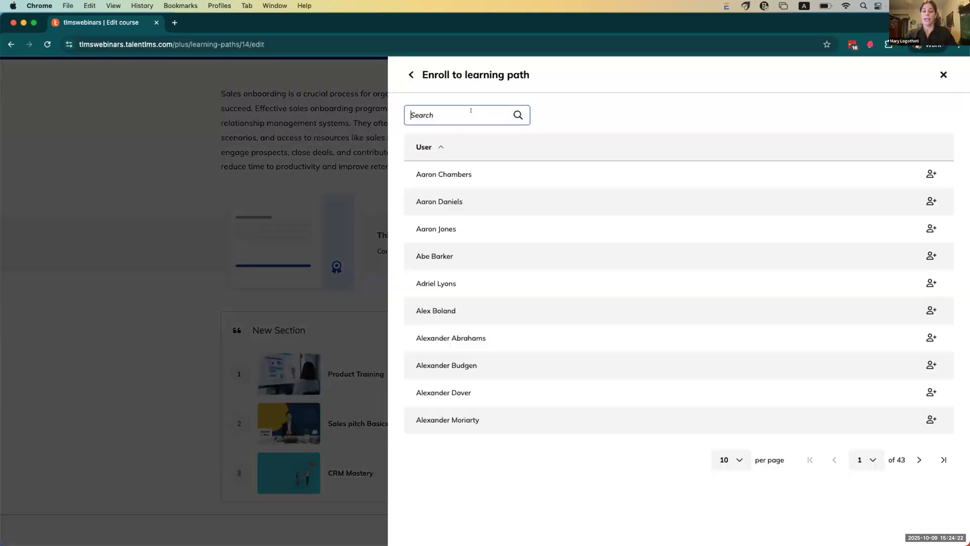
{"action": "type", "text": "corina"}
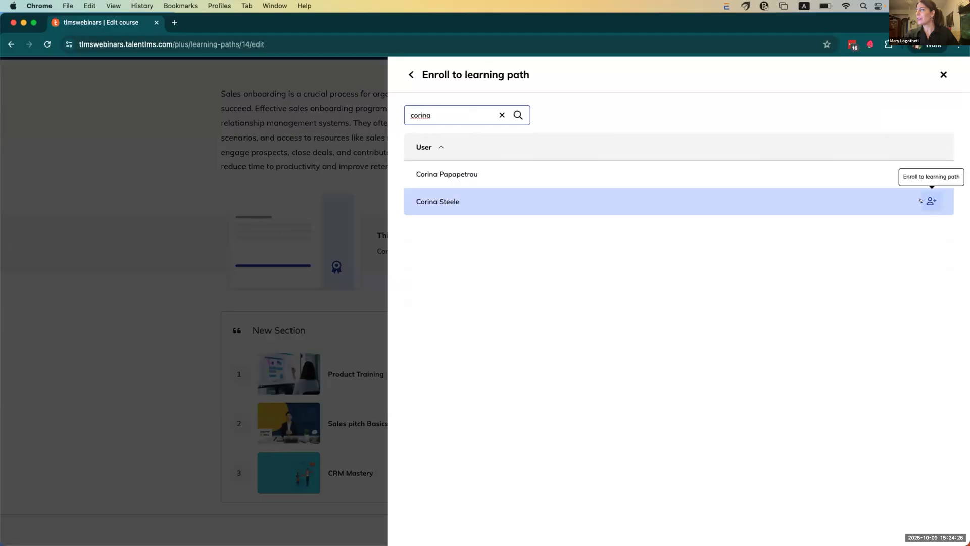
{"action": "left_click", "coordinate": [920, 201]}
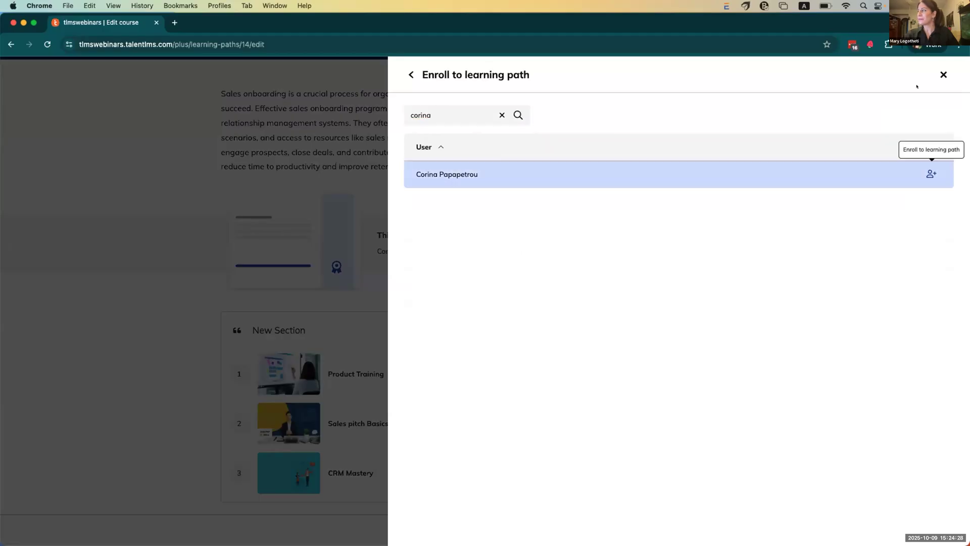
{"action": "left_click", "coordinate": [942, 74]}
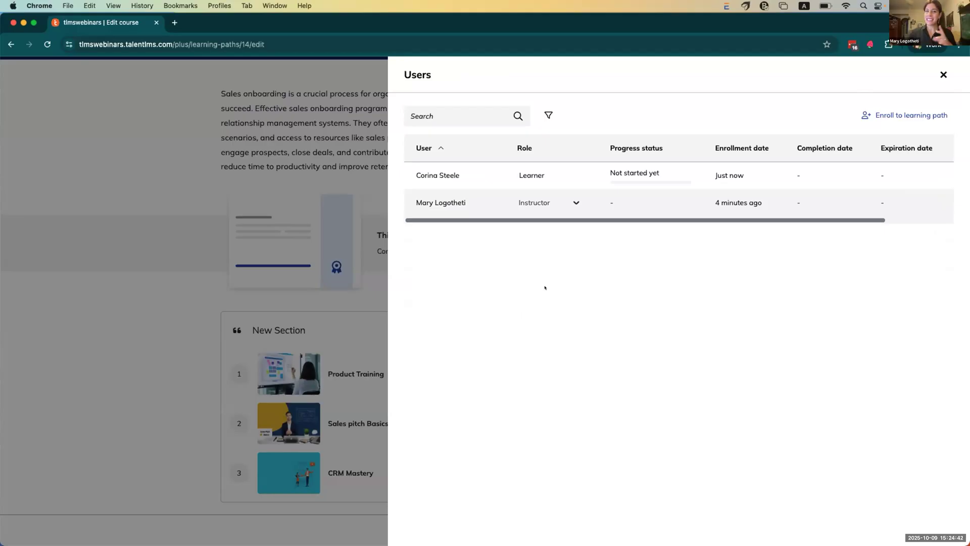
Step: Open the new learner's user page and Info, then choose Log into account under More
{"action": "left_click", "coordinate": [441, 179]}
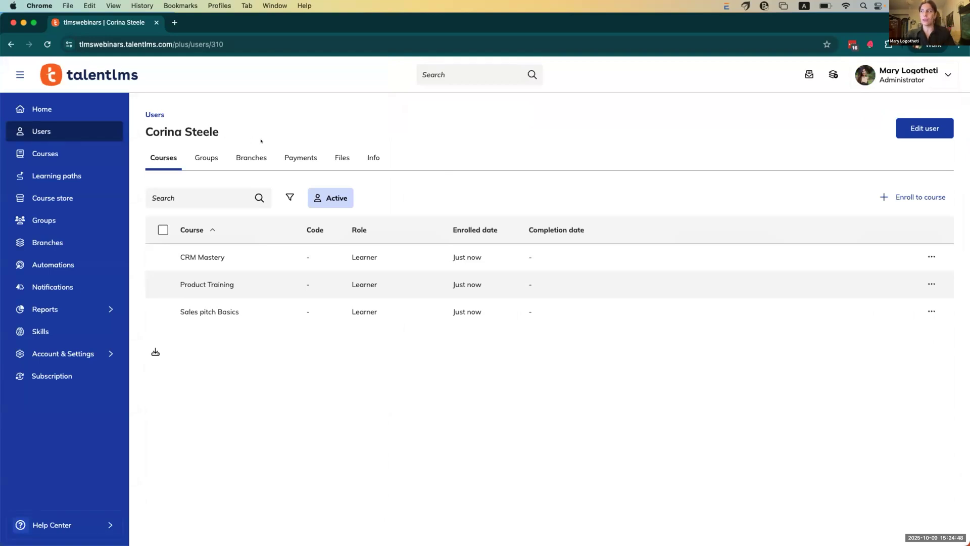
{"action": "left_click", "coordinate": [374, 158]}
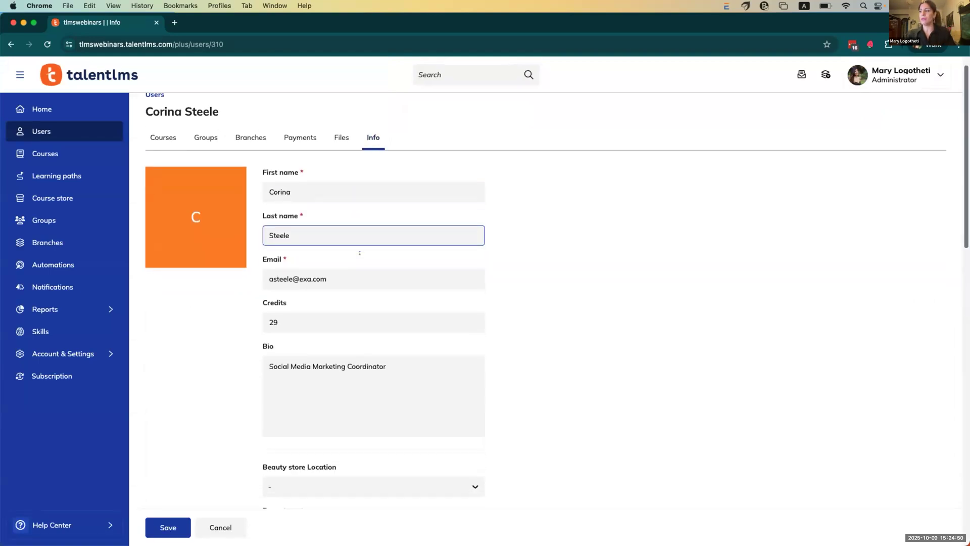
{"action": "scroll", "coordinate": [360, 250], "scroll_direction": "down", "scroll_amount": 10}
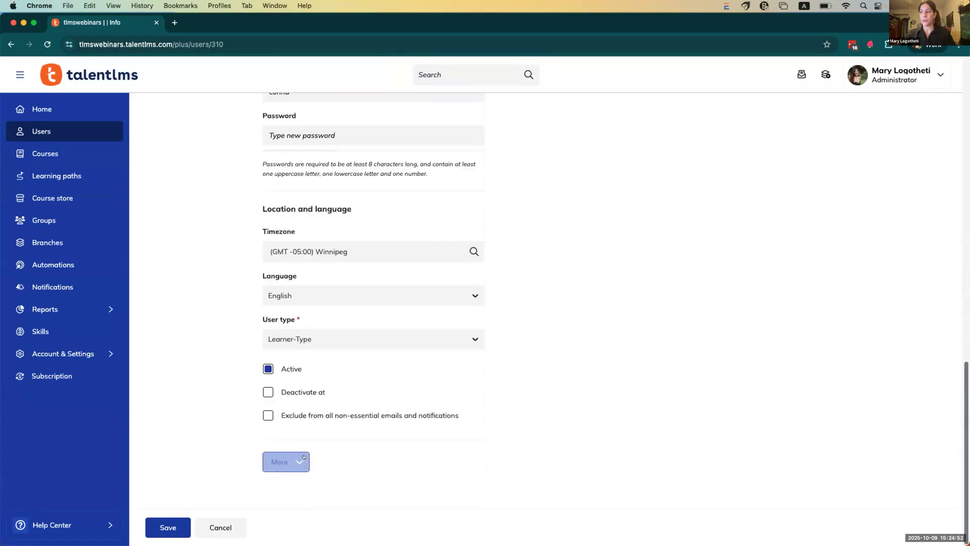
{"action": "left_click", "coordinate": [283, 462]}
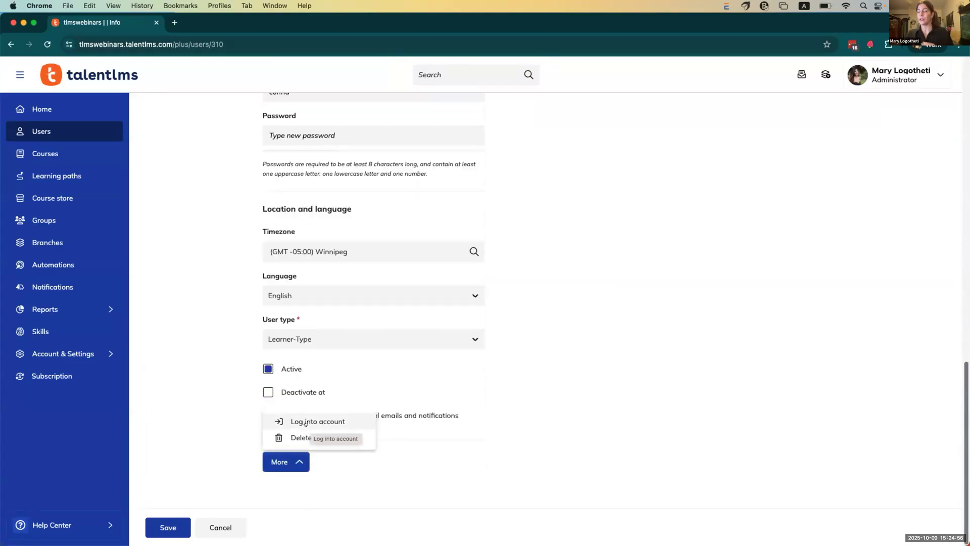
{"action": "left_click", "coordinate": [306, 422]}
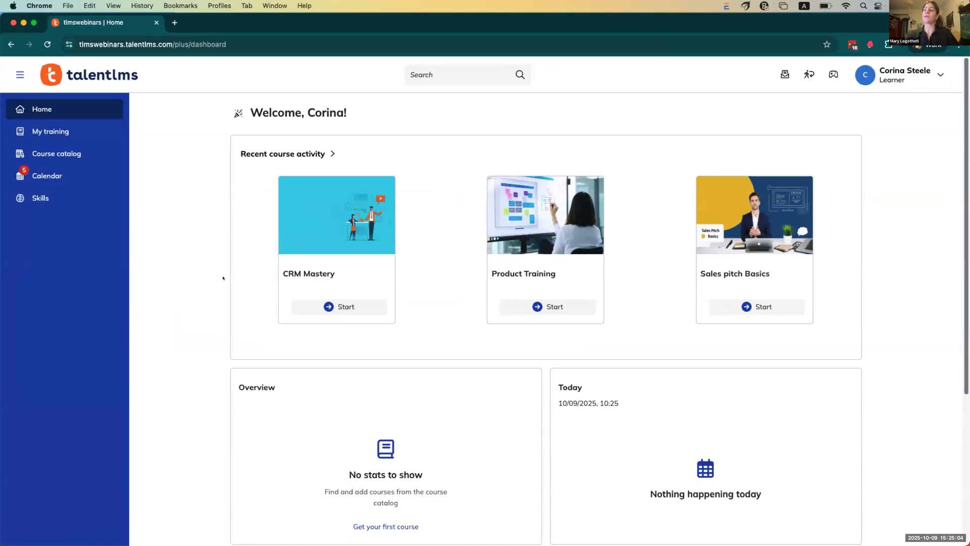
Step: On the learner's My training page, open the Sales onboarding learning path
{"action": "left_click", "coordinate": [51, 131]}
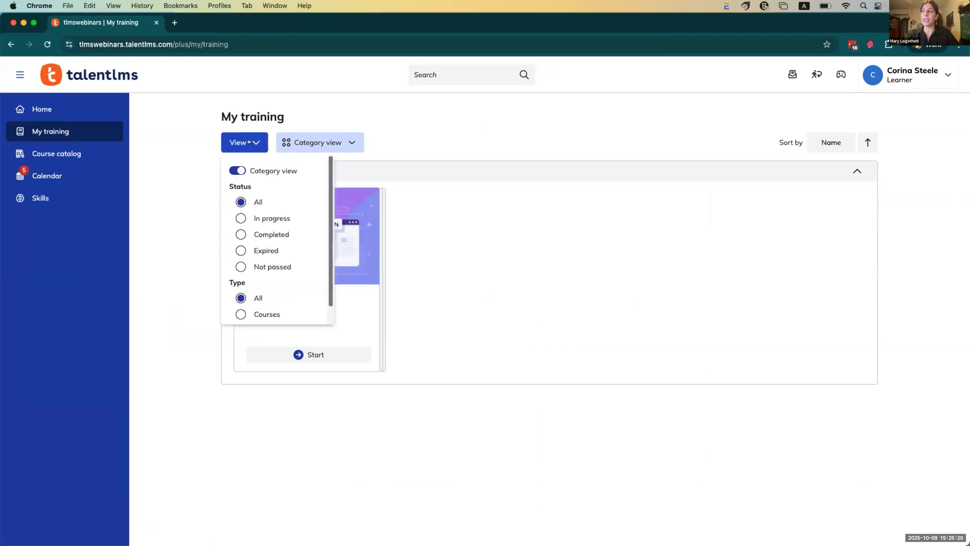
{"action": "scroll", "coordinate": [243, 207], "scroll_direction": "down", "scroll_amount": 2}
{"action": "left_click", "coordinate": [256, 280]}
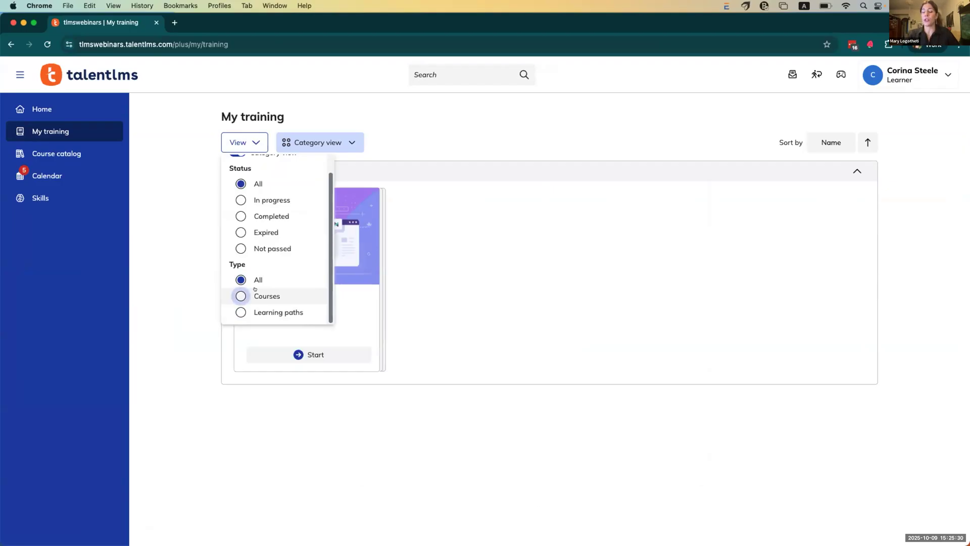
{"action": "left_click", "coordinate": [424, 271]}
{"action": "mouse_move", "coordinate": [305, 231]}
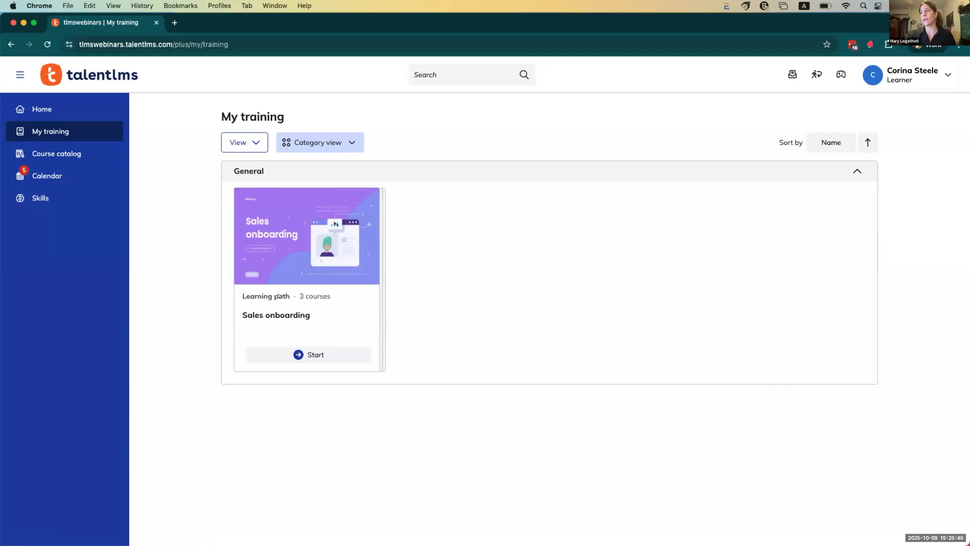
{"action": "mouse_move", "coordinate": [279, 296]}
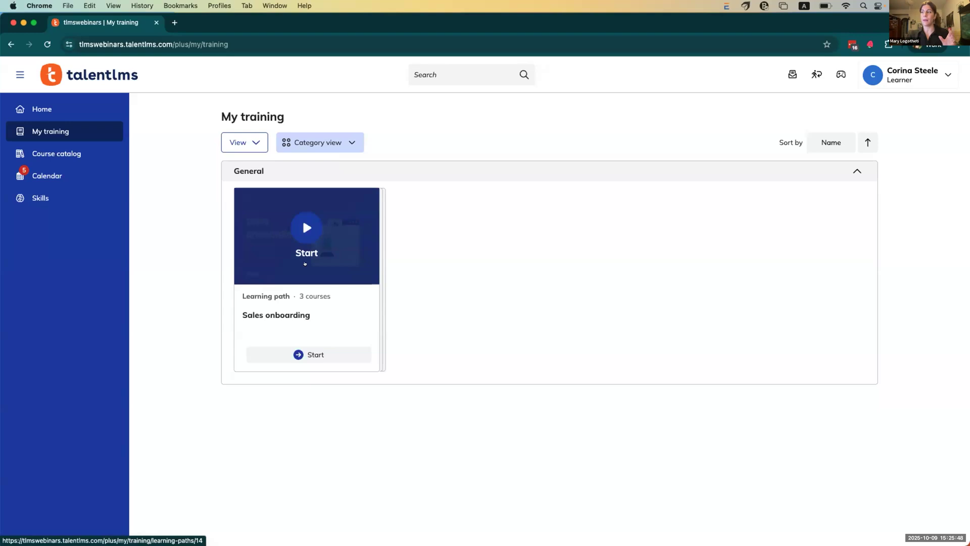
{"action": "left_click", "coordinate": [308, 230]}
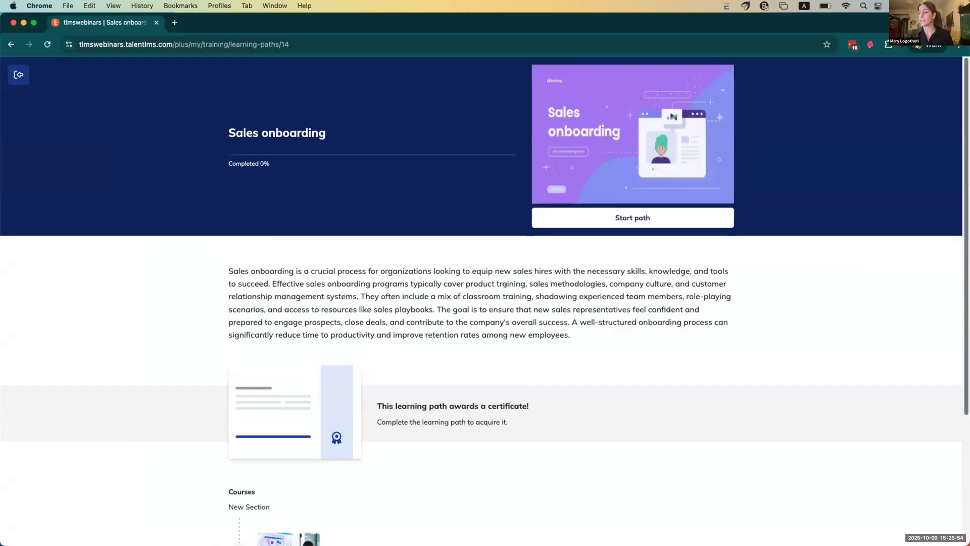
Step: Preview the Product Training course in the path, then exit back to My training
{"action": "scroll", "coordinate": [505, 284], "scroll_direction": "down", "scroll_amount": 5}
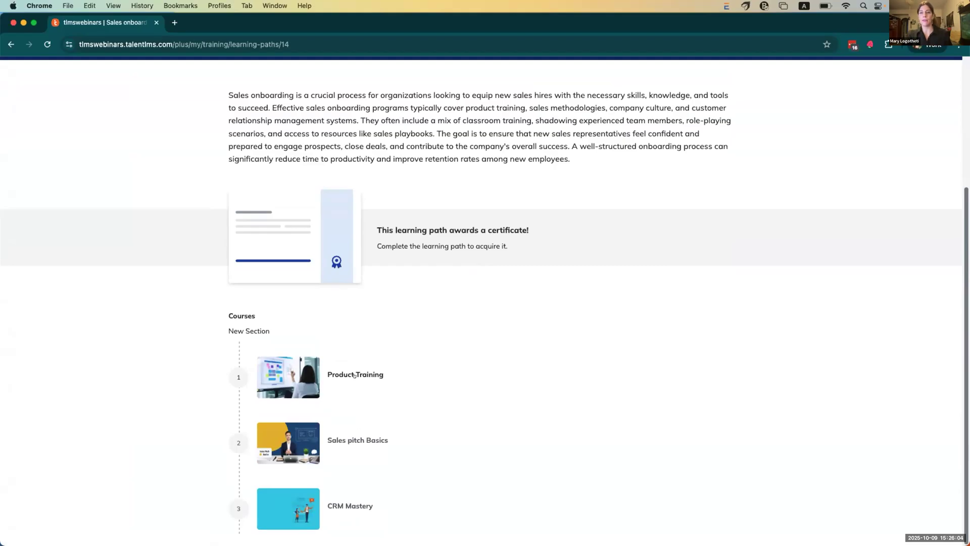
{"action": "left_click", "coordinate": [355, 375]}
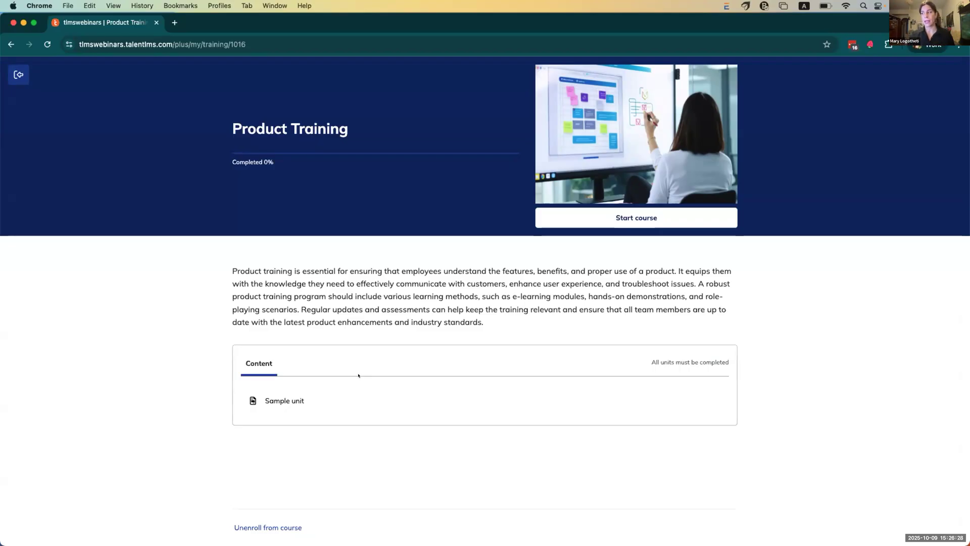
{"action": "left_click", "coordinate": [19, 75]}
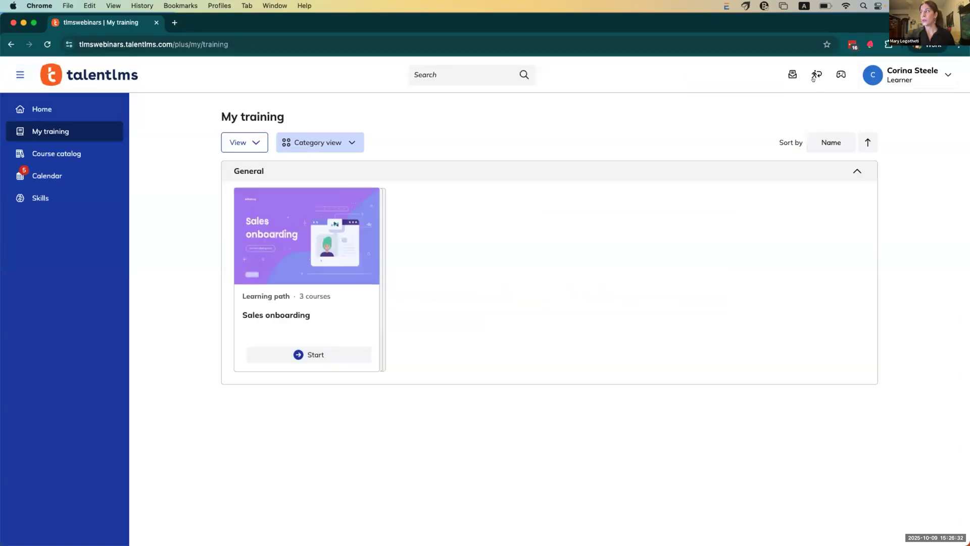
Step: Return to admin, check the Sales onboarding path's enrolled users in Learning paths, then open Notifications
{"action": "left_click", "coordinate": [813, 74]}
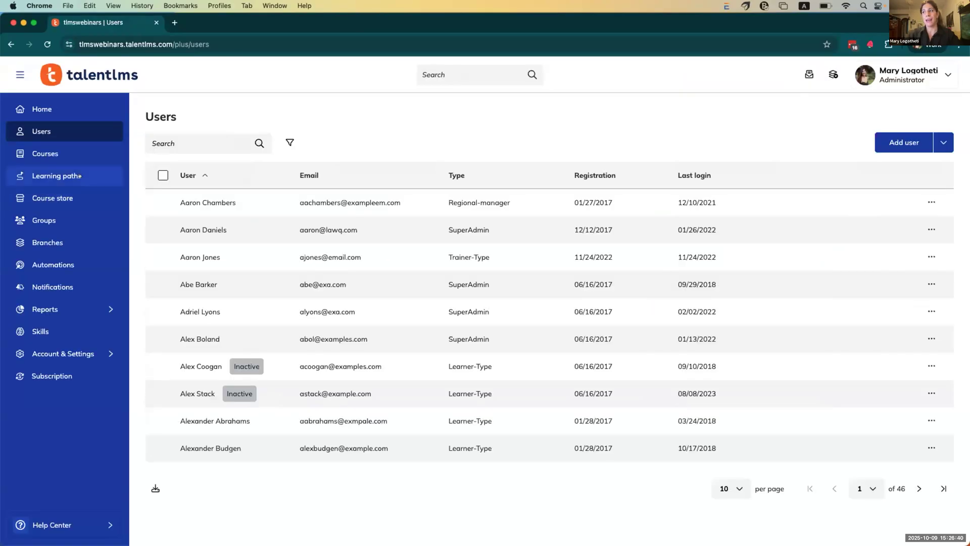
{"action": "left_click", "coordinate": [57, 175]}
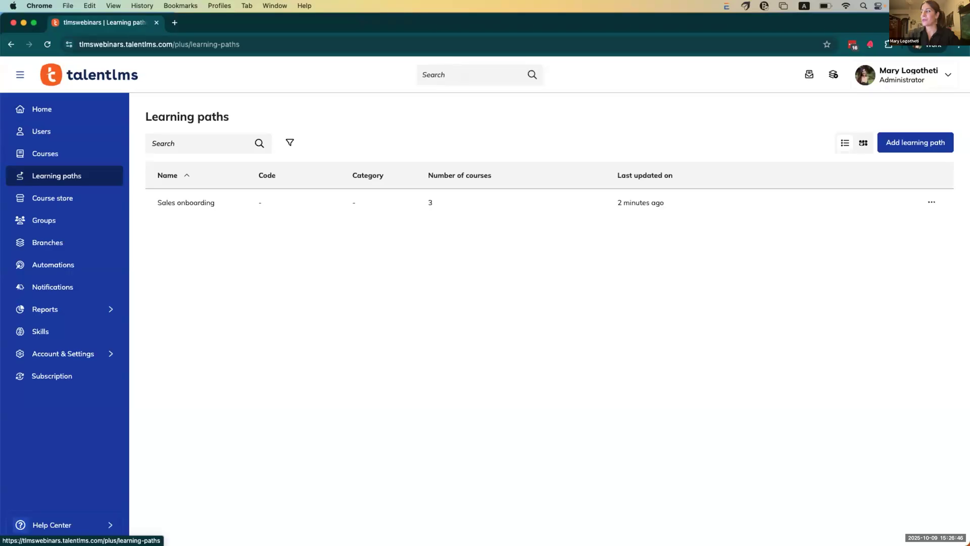
{"action": "left_click", "coordinate": [863, 143]}
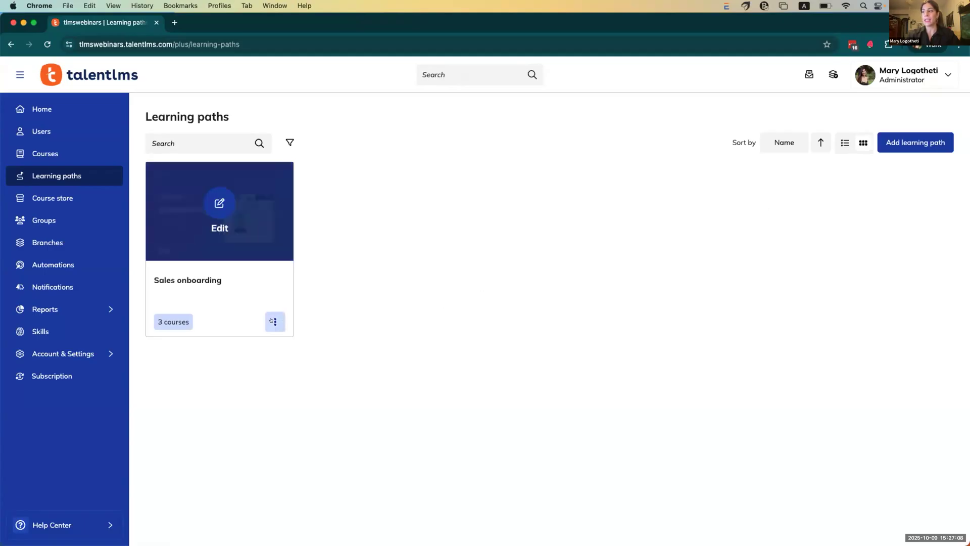
{"action": "left_click", "coordinate": [273, 321]}
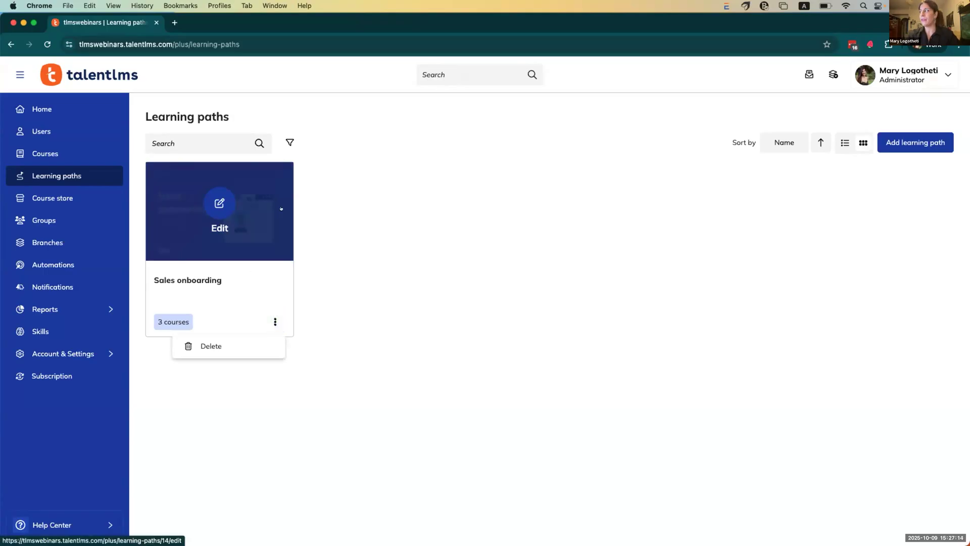
{"action": "left_click", "coordinate": [845, 143]}
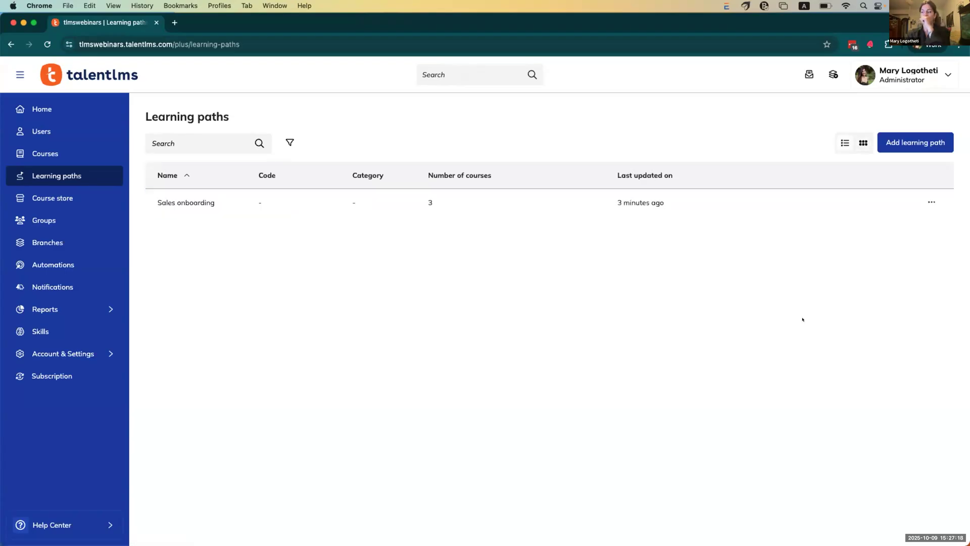
{"action": "left_click", "coordinate": [280, 134]}
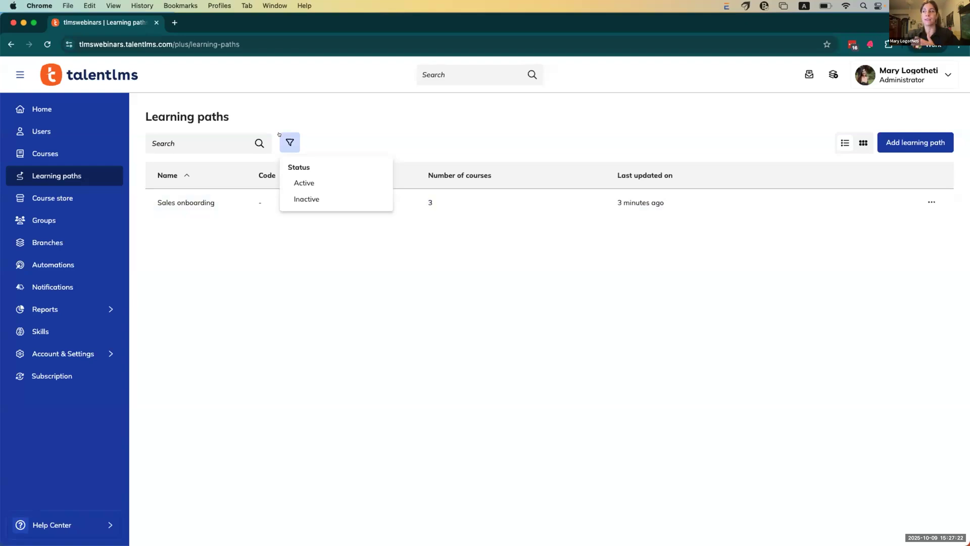
{"action": "left_click", "coordinate": [212, 202]}
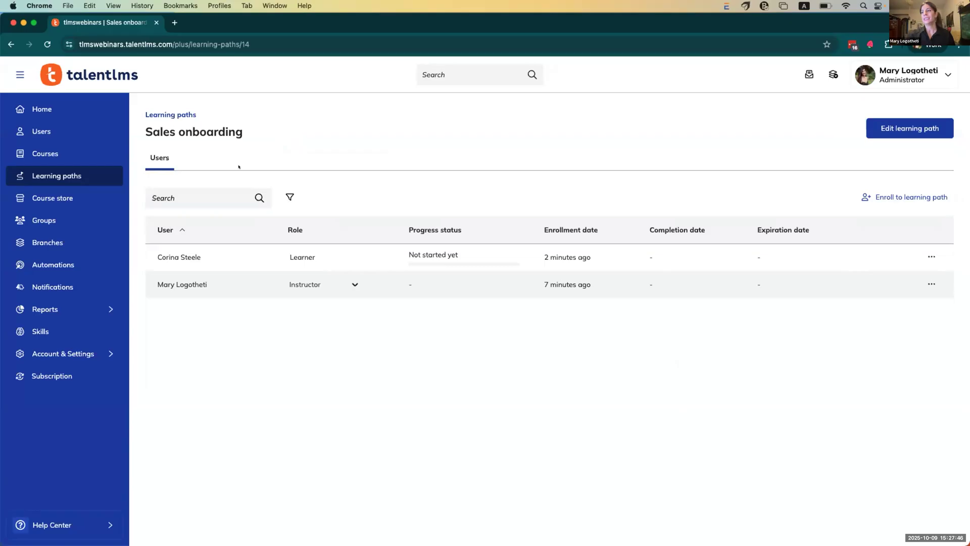
{"action": "left_click", "coordinate": [88, 283]}
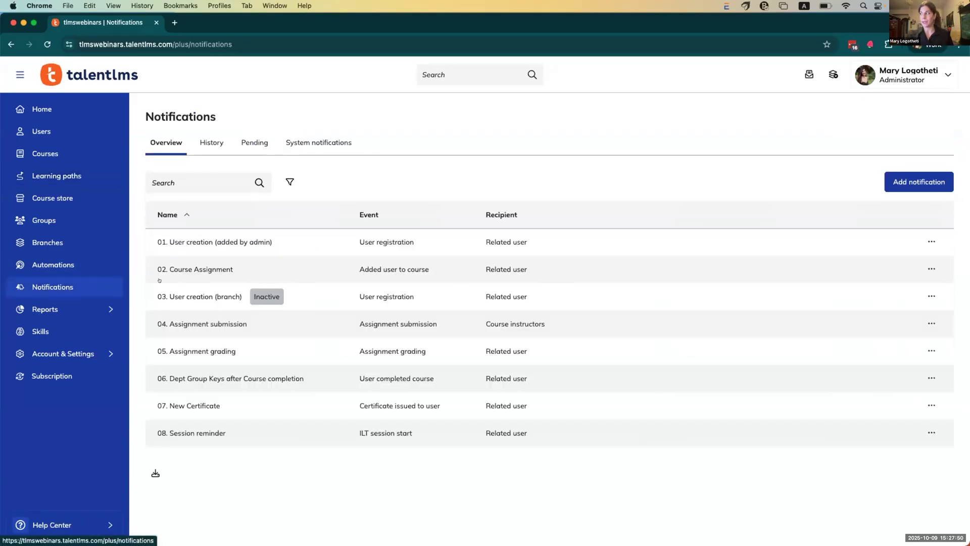
Step: Add a new notification whose event is 'On learning path completion'
{"action": "left_click", "coordinate": [939, 184]}
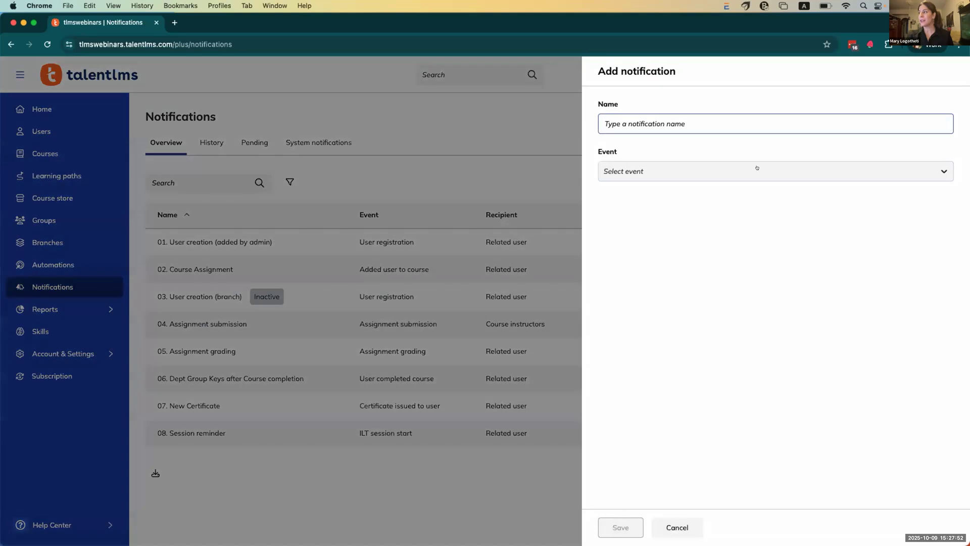
{"action": "left_click", "coordinate": [757, 168]}
{"action": "type", "text": "le"}
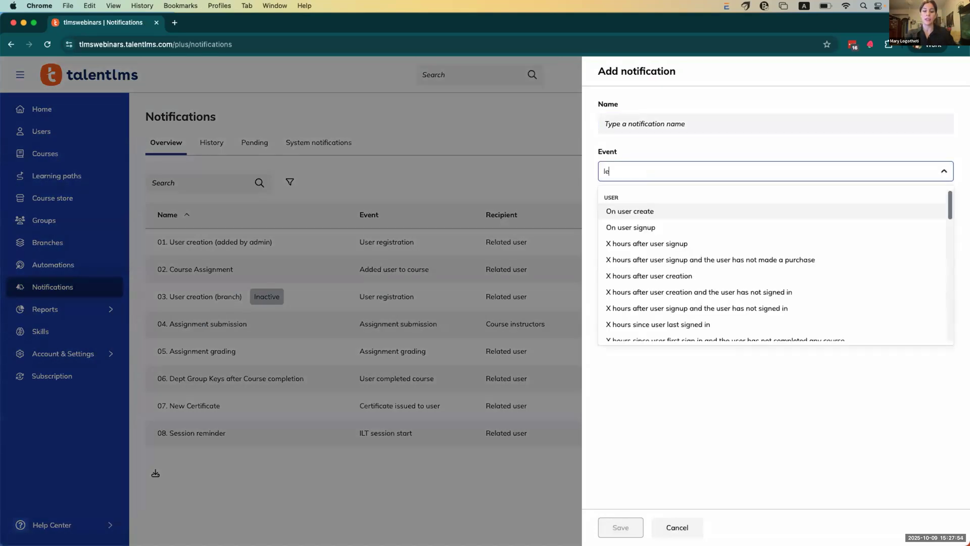
{"action": "type", "text": "arn"}
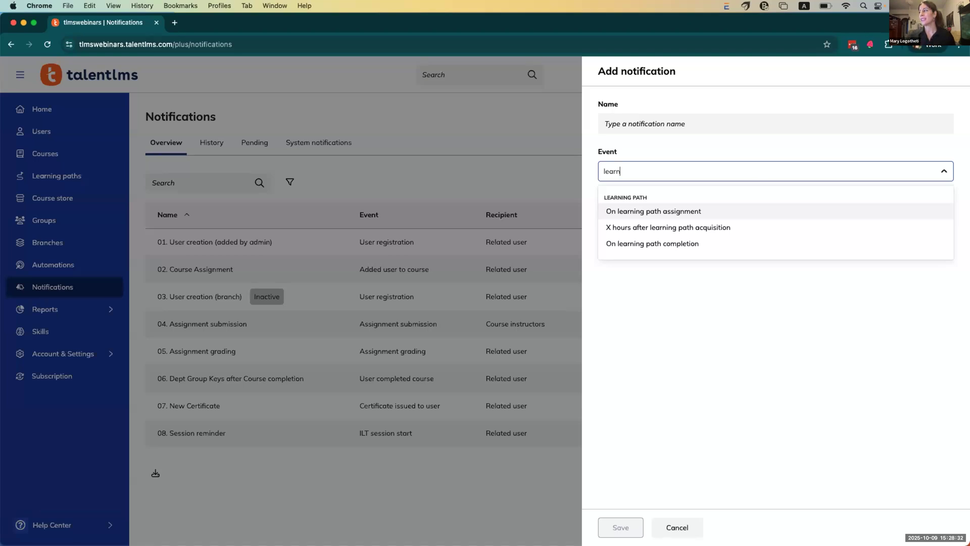
{"action": "key", "text": "Down"}
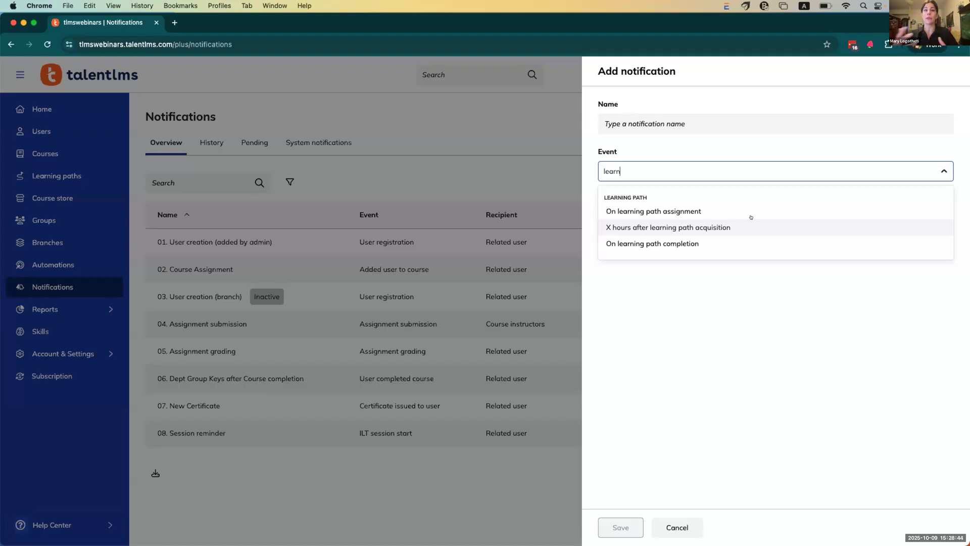
{"action": "left_click", "coordinate": [750, 241]}
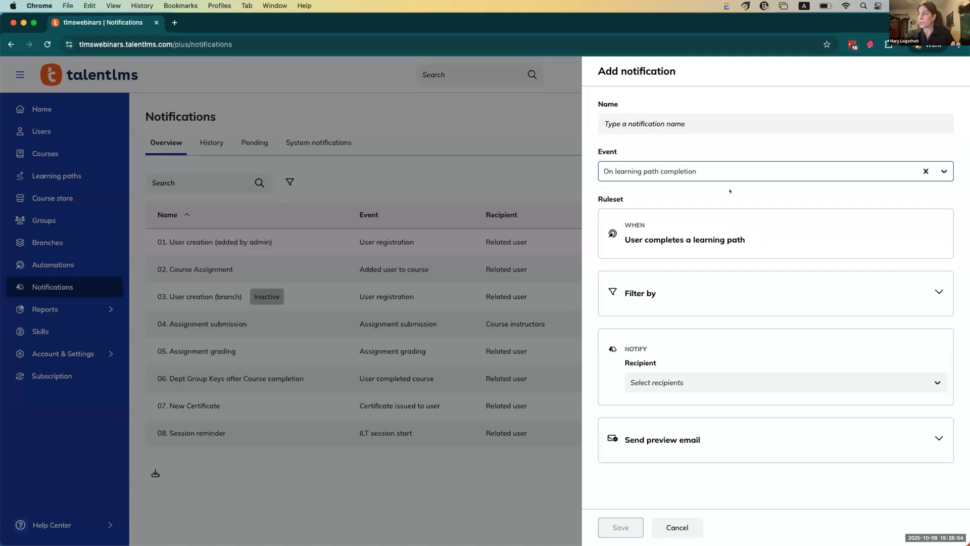
Step: Set the new notification's recipient to Super admins
{"action": "left_click", "coordinate": [748, 376]}
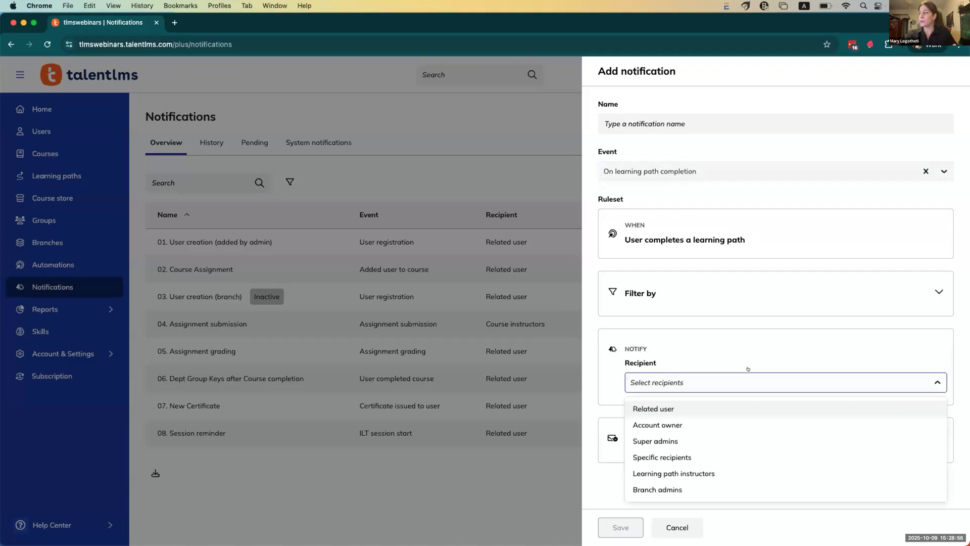
{"action": "left_click", "coordinate": [707, 442]}
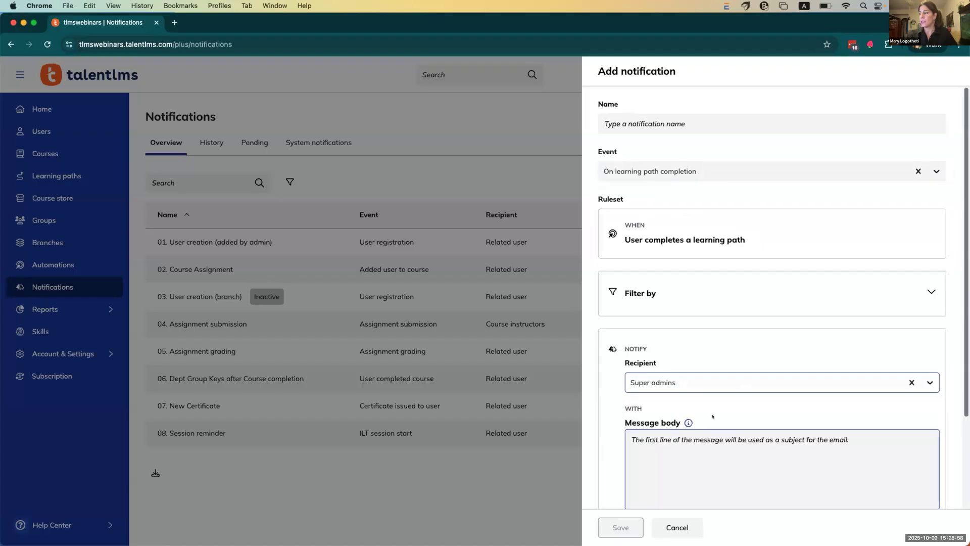
{"action": "scroll", "coordinate": [713, 416], "scroll_direction": "down", "scroll_amount": 4}
Step: Browse the message body's Smart Tags list, then cancel the draft notification
{"action": "left_click", "coordinate": [690, 374]}
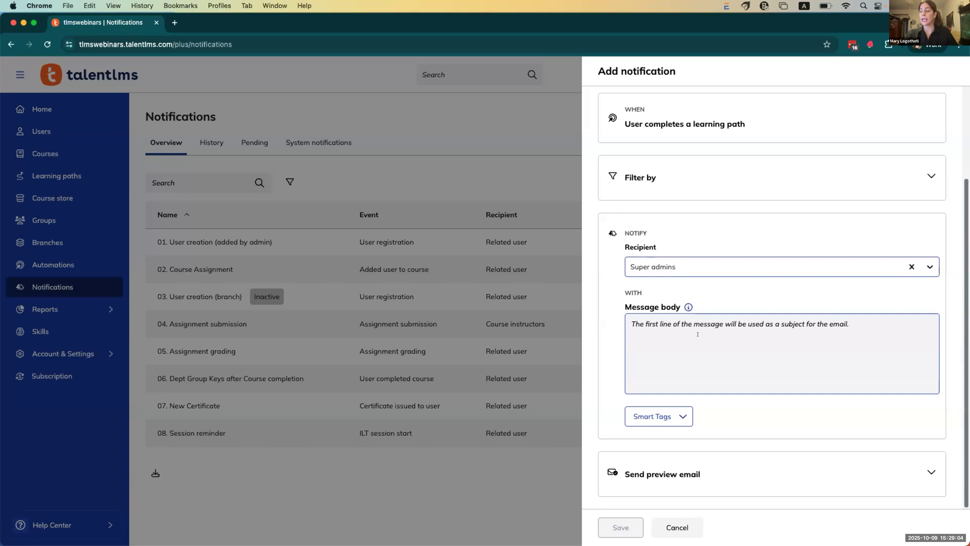
{"action": "left_click", "coordinate": [657, 416]}
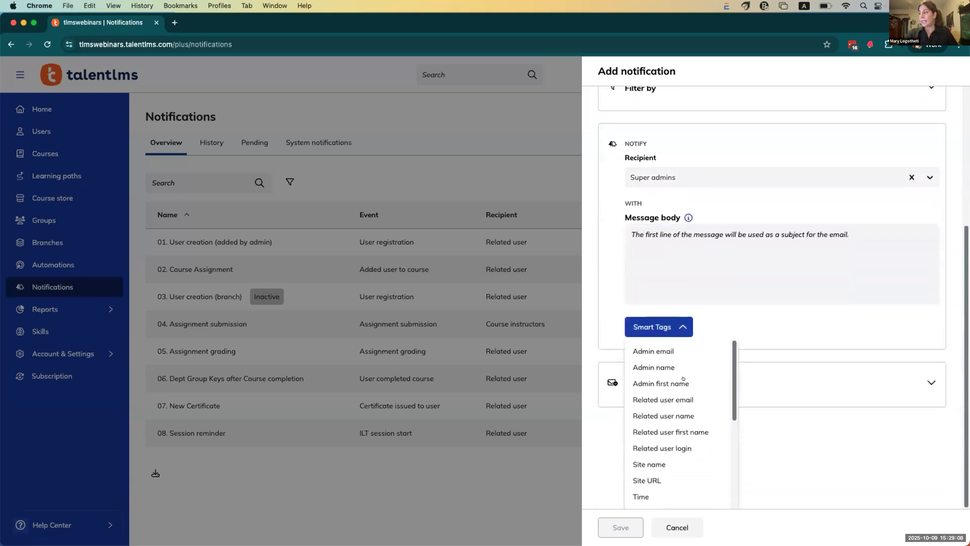
{"action": "scroll", "coordinate": [656, 435], "scroll_direction": "down", "scroll_amount": 3}
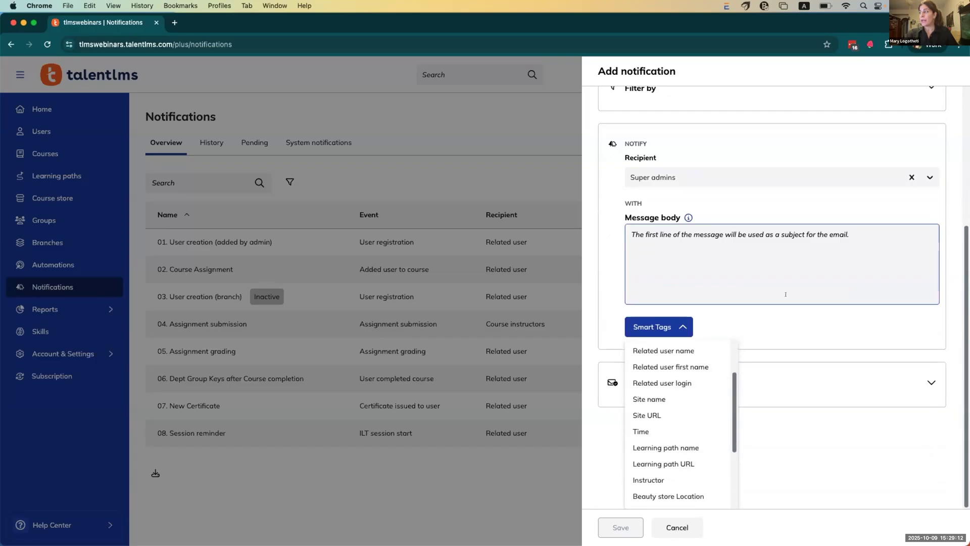
{"action": "left_click", "coordinate": [786, 311]}
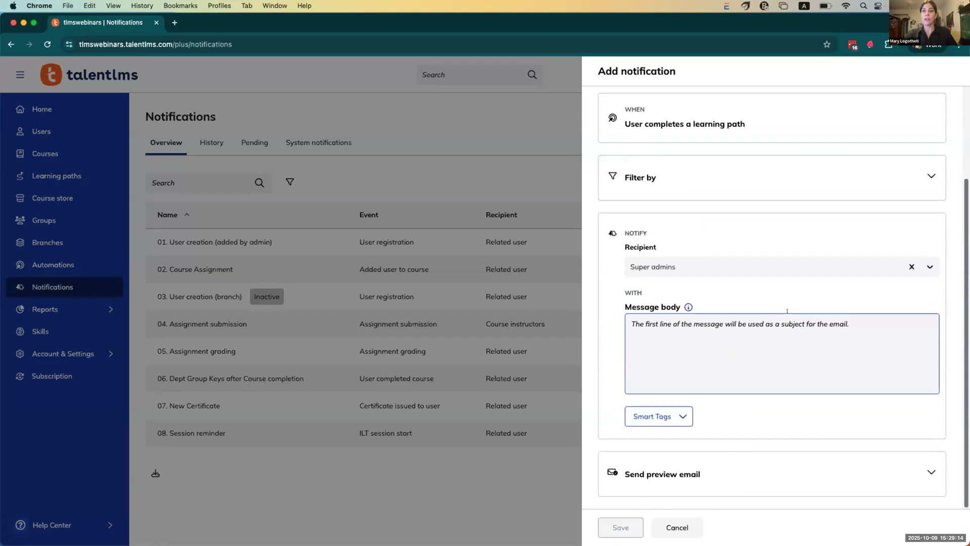
{"action": "left_click", "coordinate": [506, 487]}
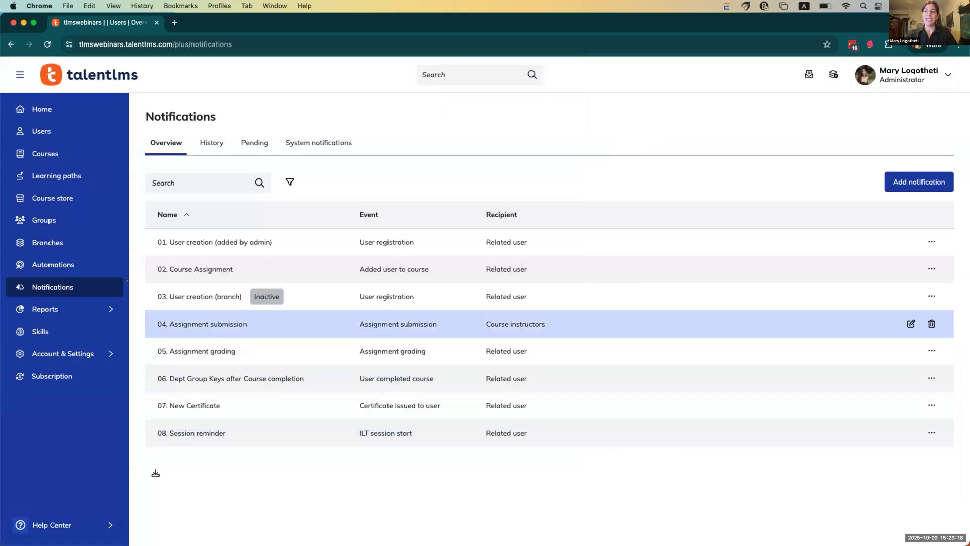
{"action": "left_click", "coordinate": [93, 271]}
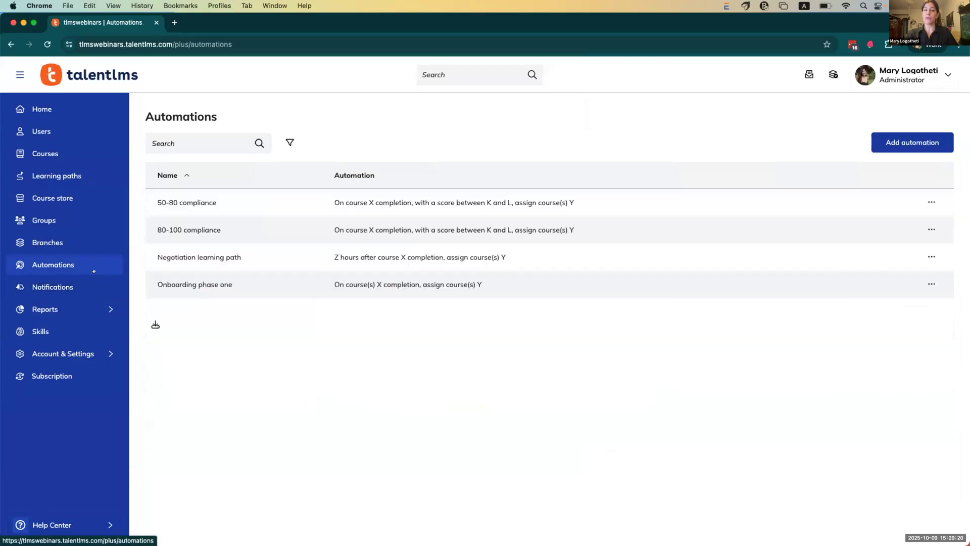
{"action": "left_click", "coordinate": [898, 142]}
{"action": "left_click", "coordinate": [797, 169]}
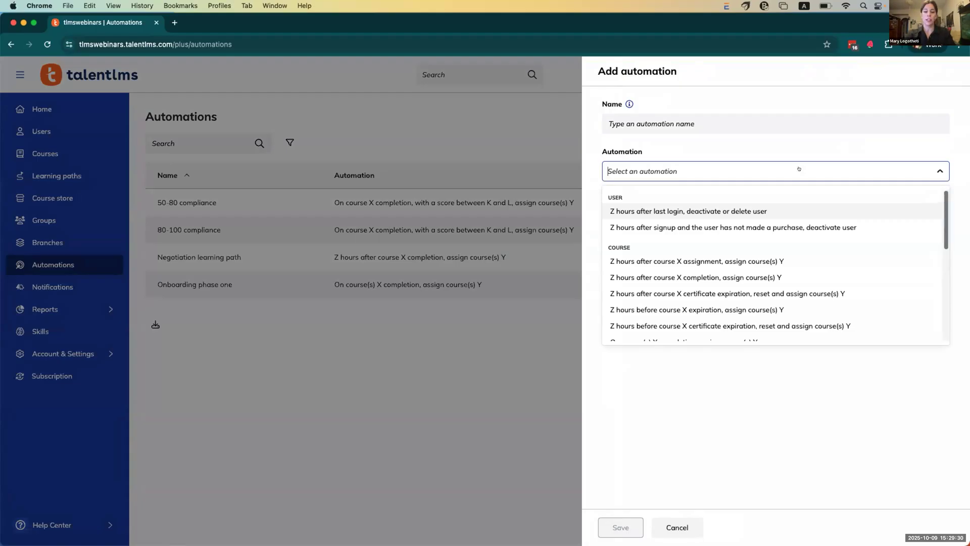
{"action": "type", "text": "learn"}
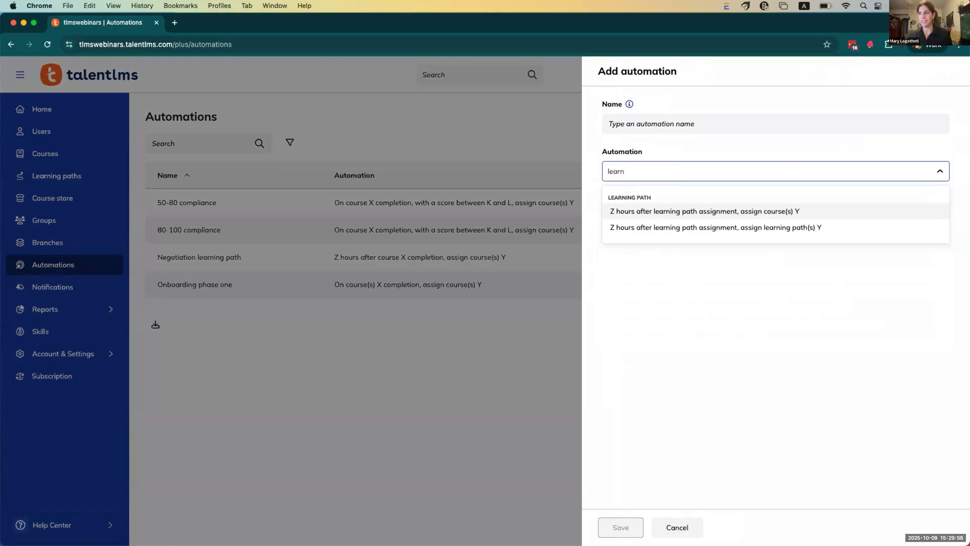
{"action": "left_click", "coordinate": [546, 342]}
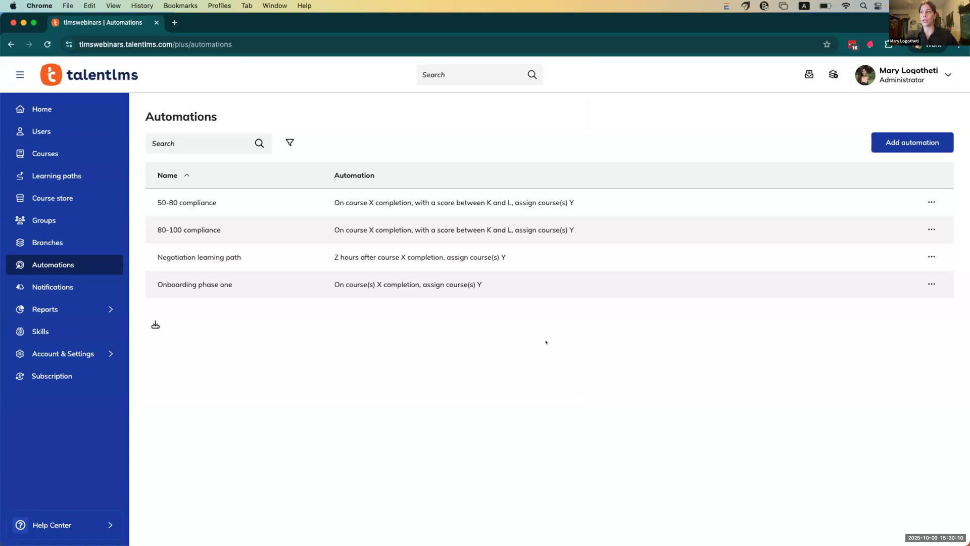
Step: Open the Sales onboarding learning path report and check its Courses and Timeline tabs
{"action": "mouse_move", "coordinate": [86, 305]}
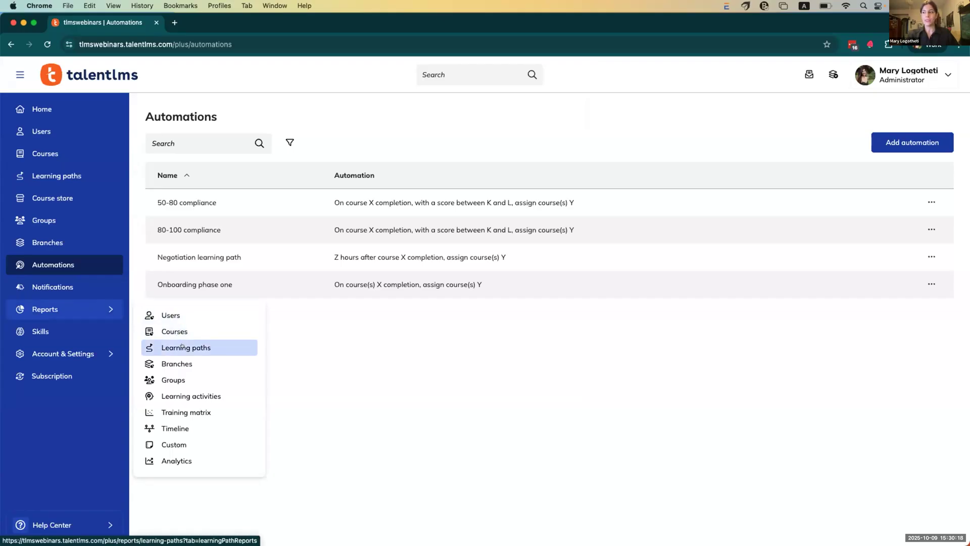
{"action": "left_click", "coordinate": [182, 347]}
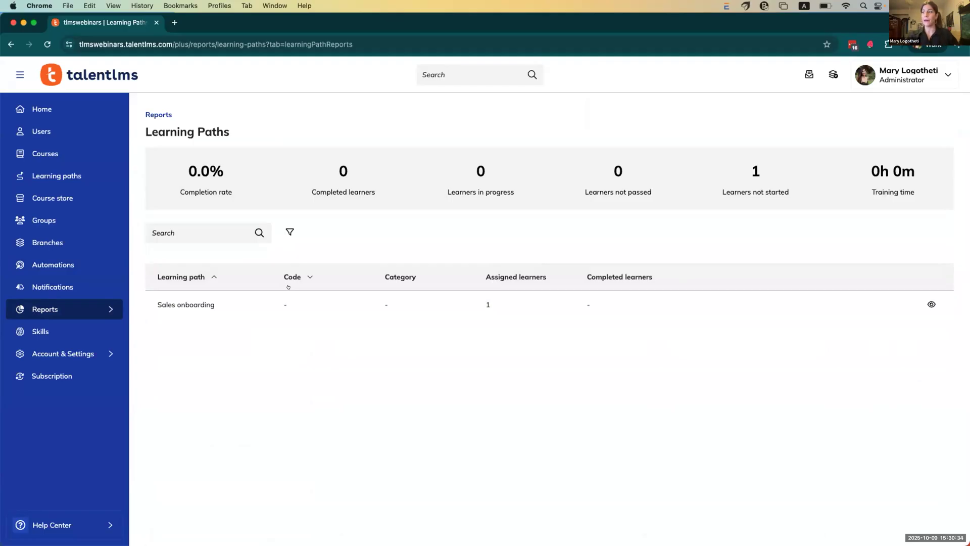
{"action": "left_click", "coordinate": [205, 304]}
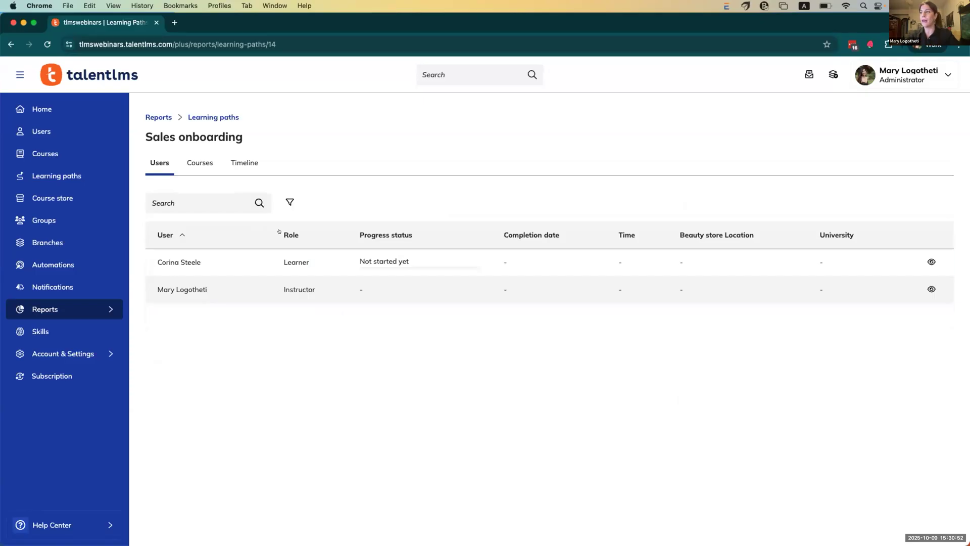
{"action": "left_click", "coordinate": [205, 164]}
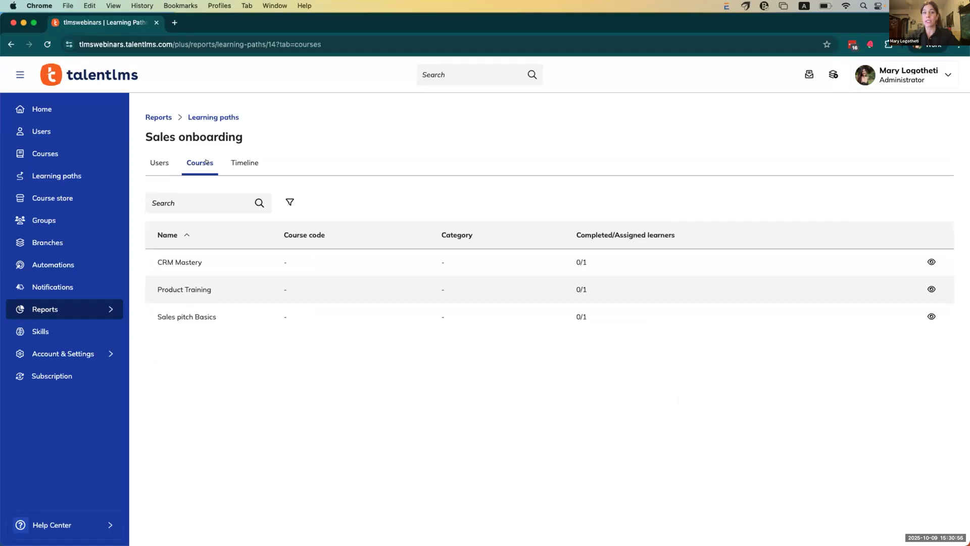
{"action": "left_click", "coordinate": [246, 160]}
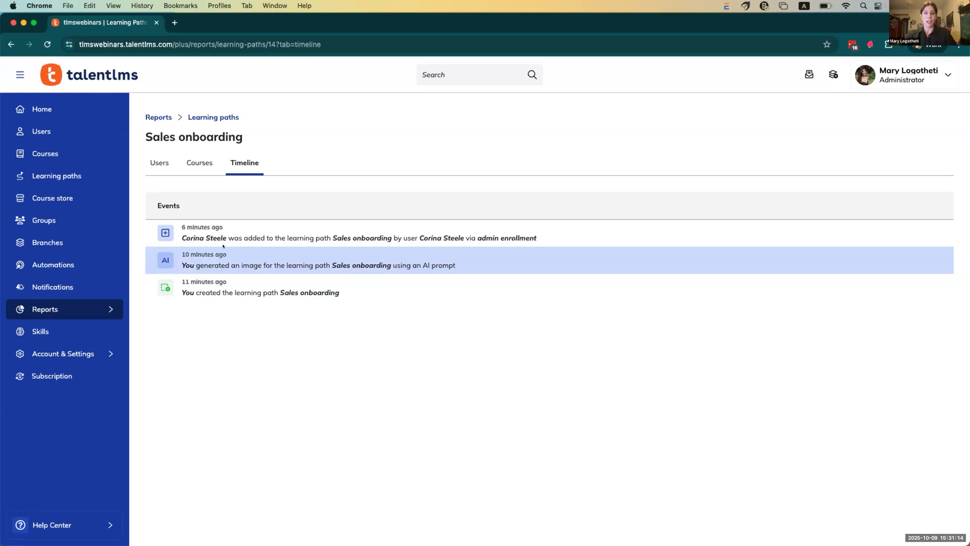
Step: Open the Reports Timeline and search the Event filter for 'learni' without applying it
{"action": "mouse_move", "coordinate": [101, 309]}
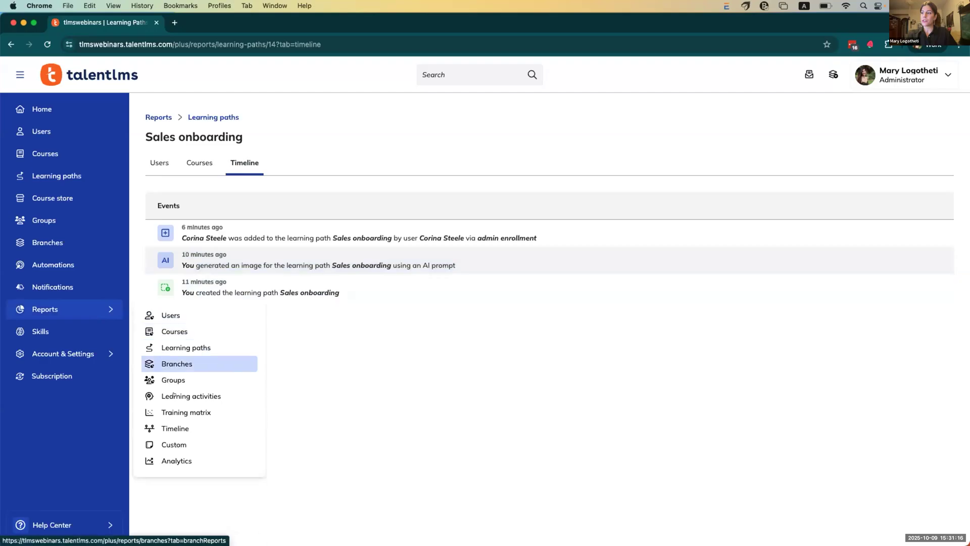
{"action": "left_click", "coordinate": [175, 428]}
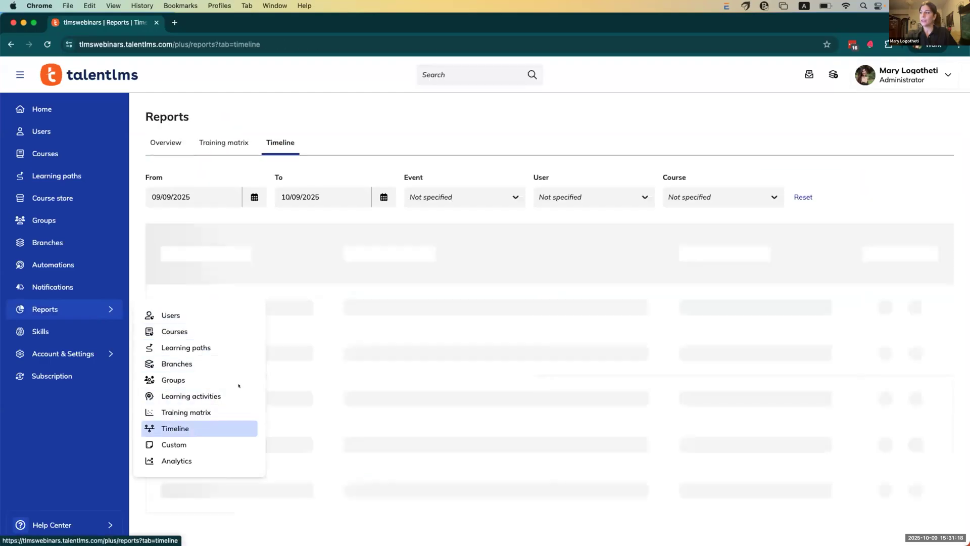
{"action": "left_click", "coordinate": [473, 199]}
{"action": "type", "text": "learni"}
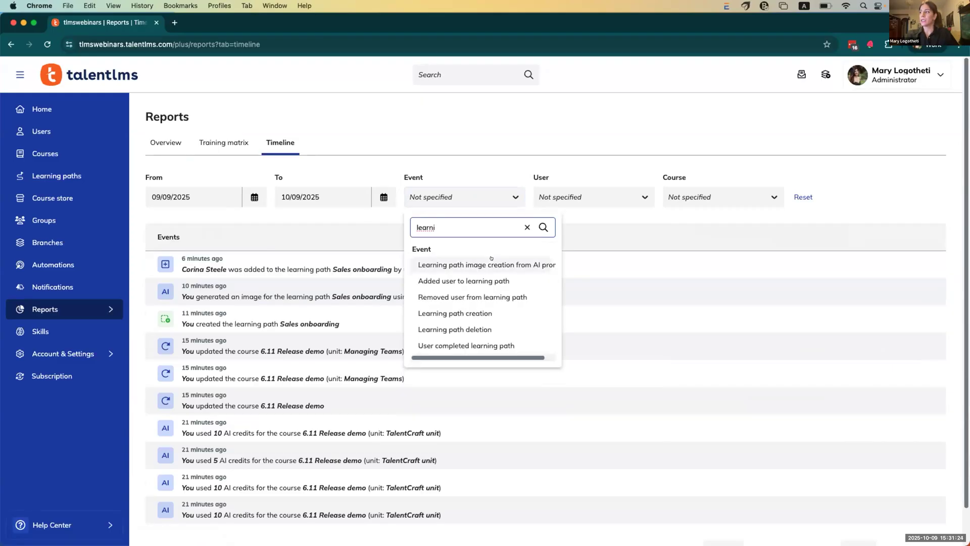
{"action": "scroll", "coordinate": [492, 268], "scroll_direction": "down", "scroll_amount": 1}
{"action": "scroll", "coordinate": [489, 295], "scroll_direction": "down", "scroll_amount": 2}
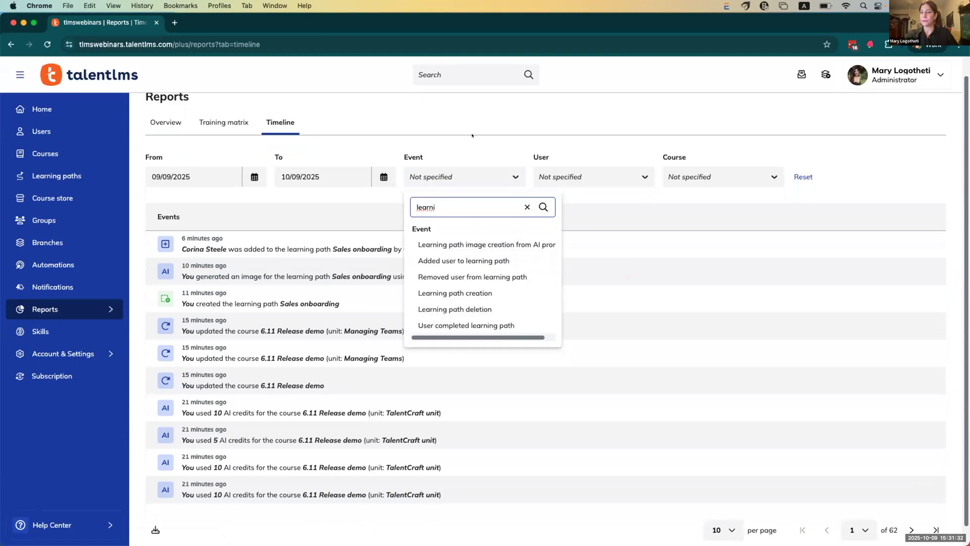
{"action": "left_click", "coordinate": [409, 125]}
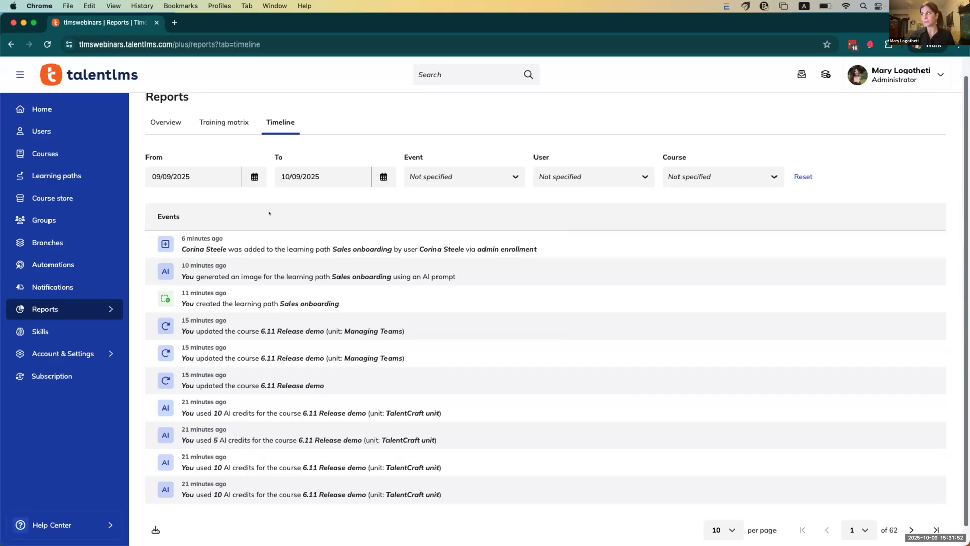
Step: Switch to the internal branch and view its empty Learning paths page
{"action": "left_click", "coordinate": [825, 75]}
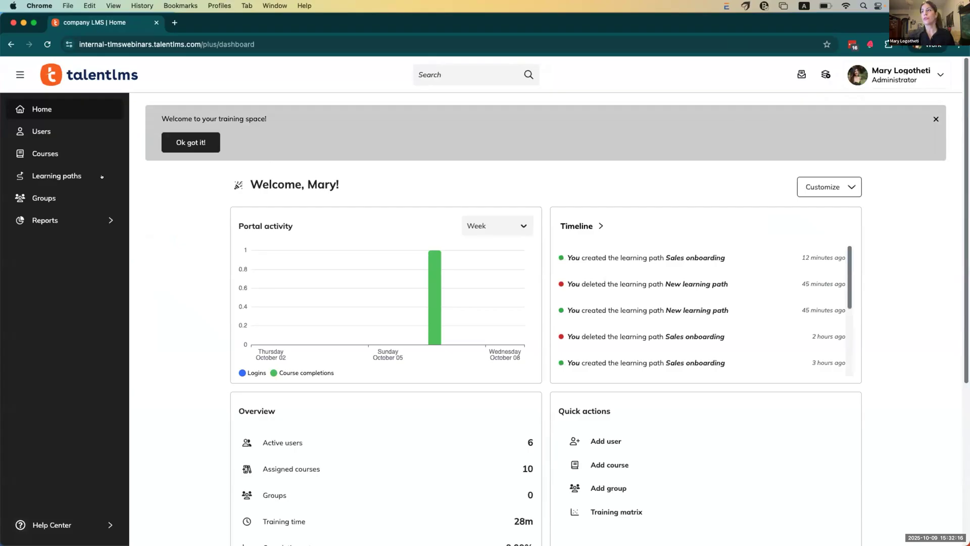
{"action": "left_click", "coordinate": [30, 176]}
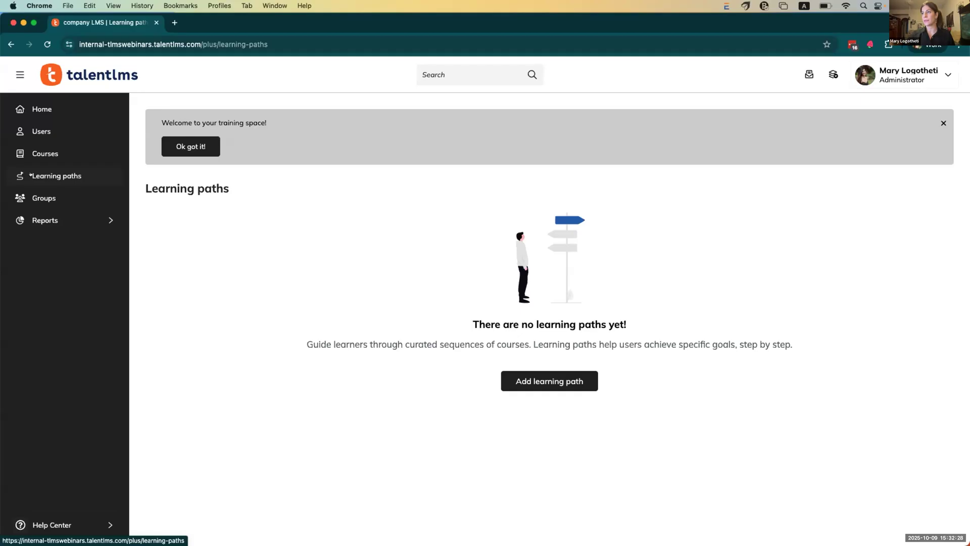
Step: Create an inactive 'New learning path' with no courses and return to the list
{"action": "left_click", "coordinate": [508, 380]}
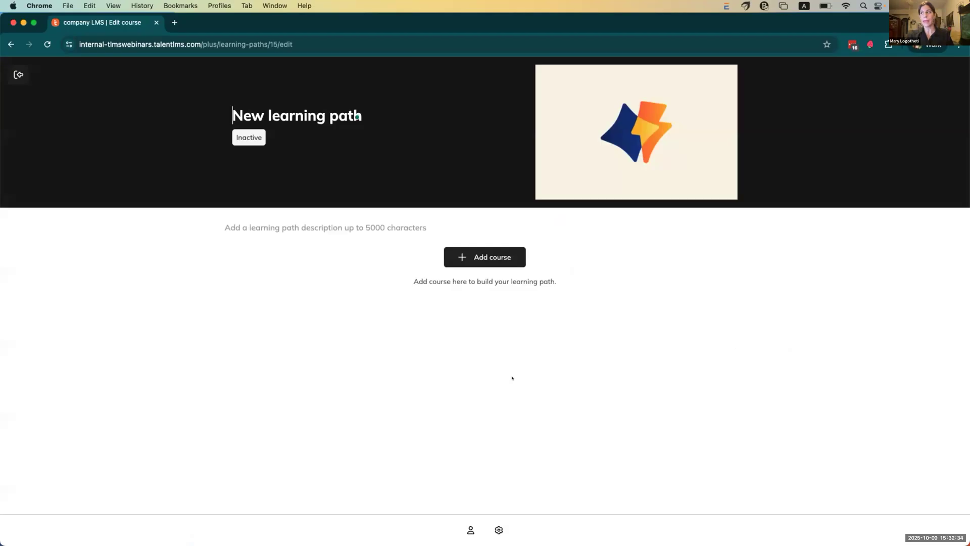
{"action": "left_click", "coordinate": [489, 256]}
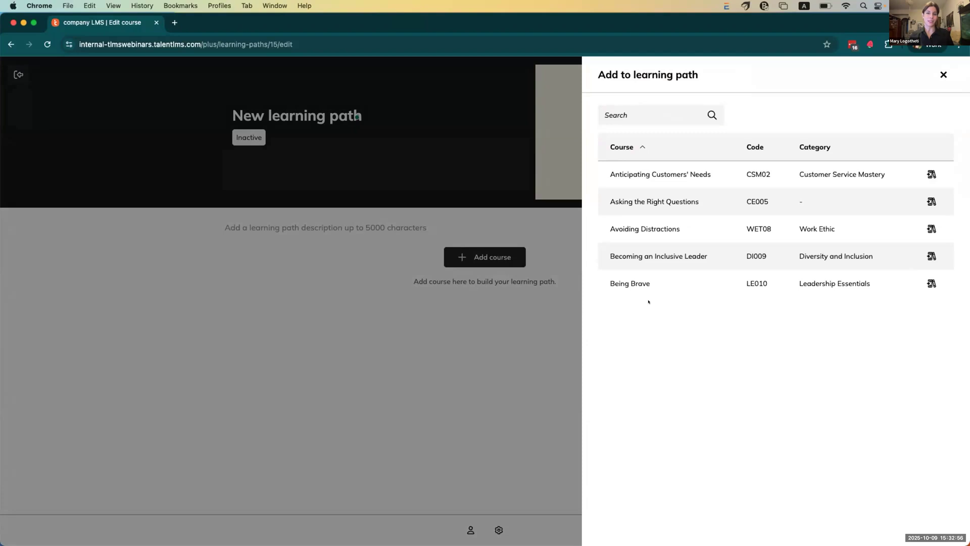
{"action": "left_click", "coordinate": [513, 360]}
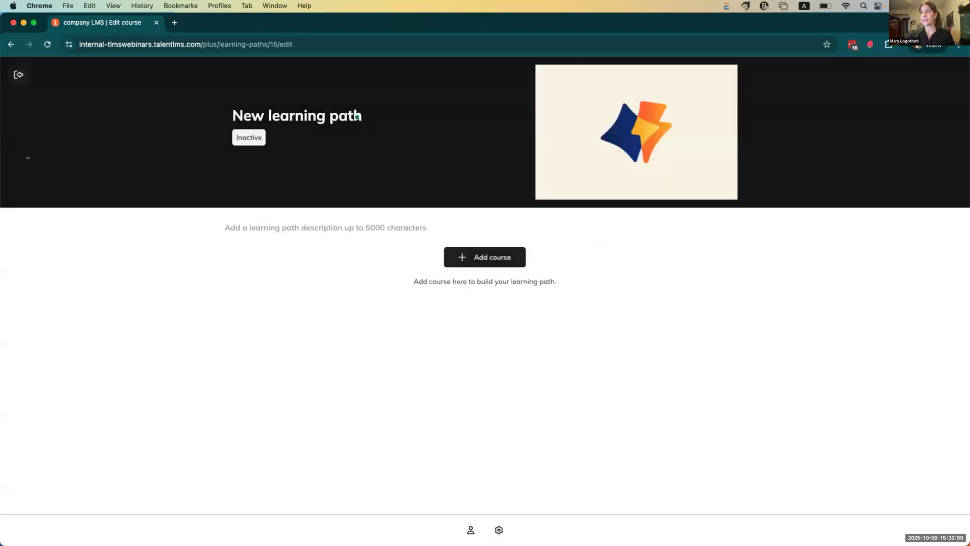
{"action": "left_click", "coordinate": [19, 76]}
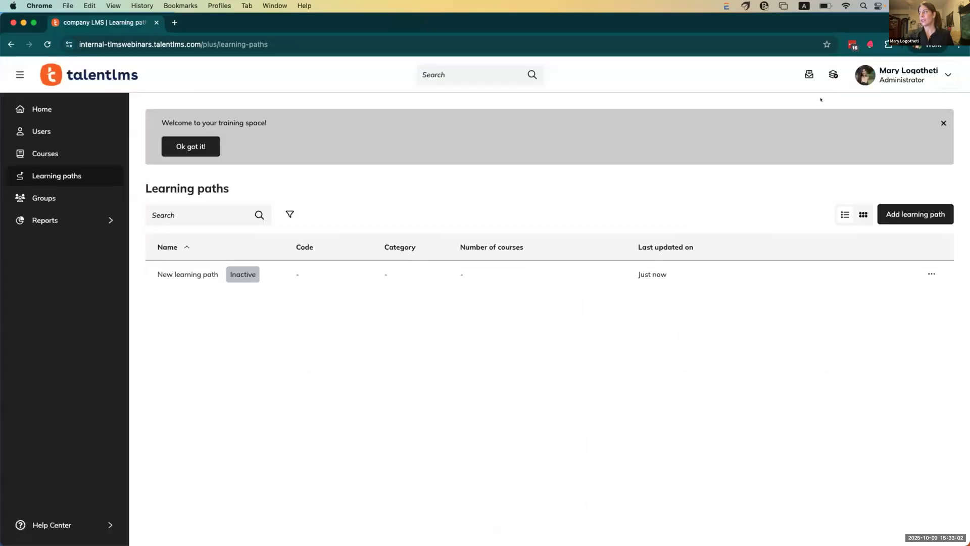
Step: Go from the internal branch back to the main domain's Home dashboard
{"action": "left_click", "coordinate": [833, 75]}
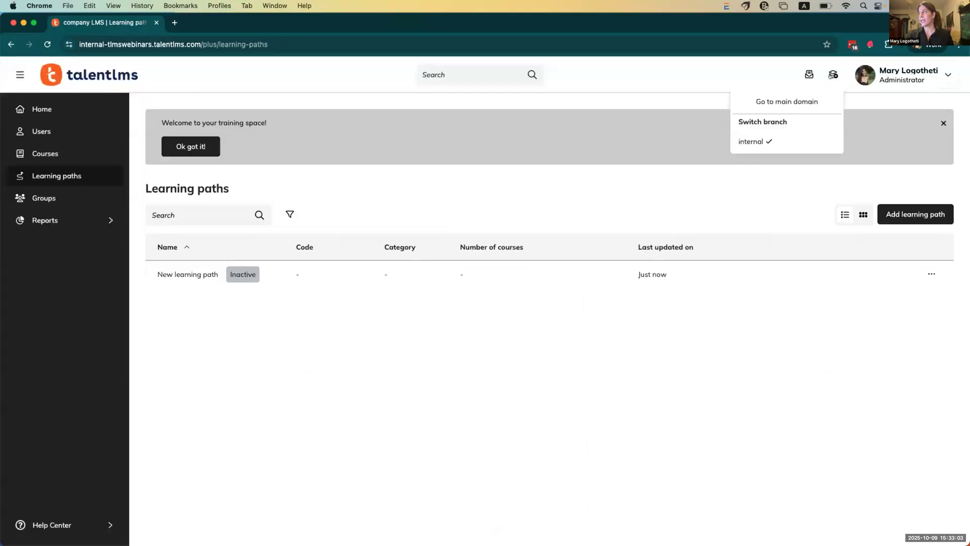
{"action": "left_click", "coordinate": [799, 97]}
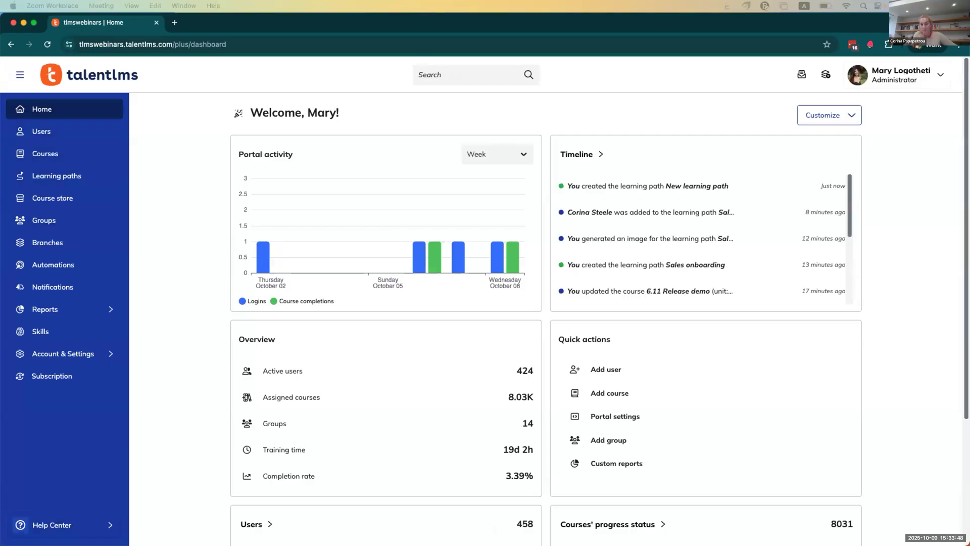
Step: Edit New learning path, adding 5 tips for Securing a Sale*, Advanced Features of TalentLMS, 6.11 Release demo
{"action": "left_click", "coordinate": [78, 179]}
{"action": "left_click", "coordinate": [174, 202]}
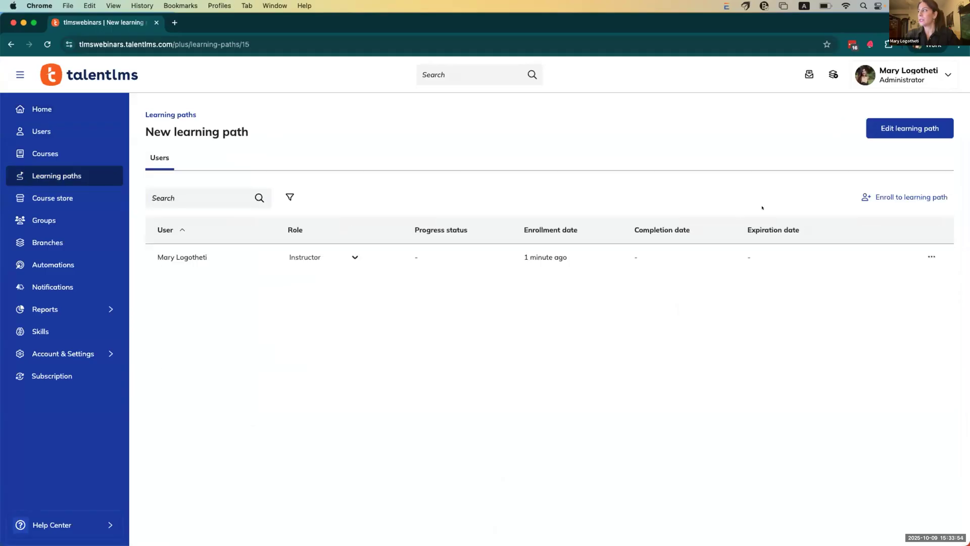
{"action": "left_click", "coordinate": [893, 121]}
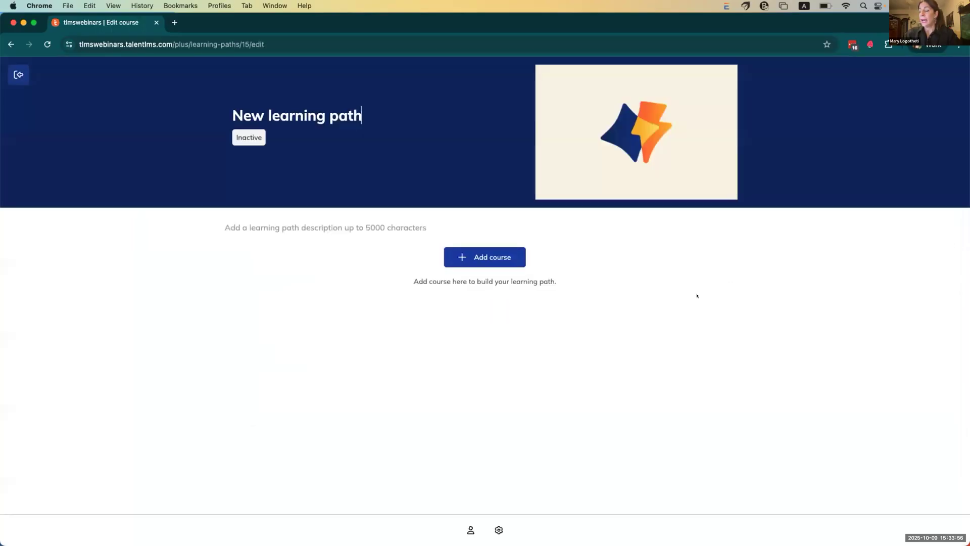
{"action": "left_click", "coordinate": [513, 257]}
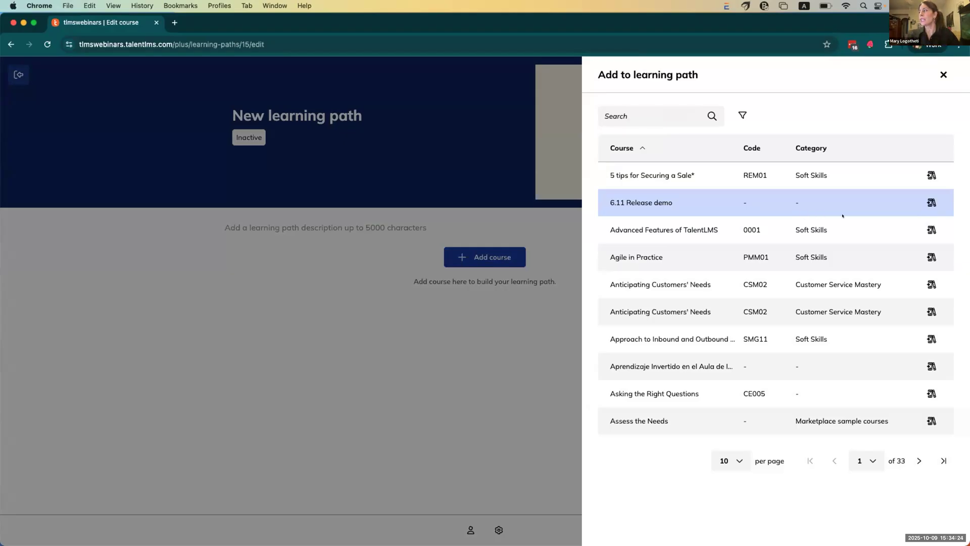
{"action": "left_click", "coordinate": [931, 176]}
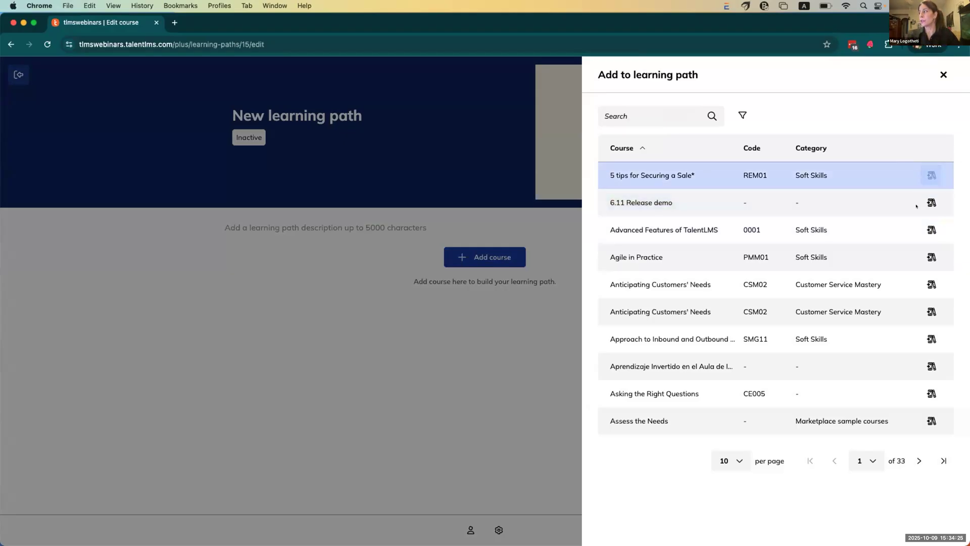
{"action": "left_click", "coordinate": [931, 175]}
{"action": "left_click", "coordinate": [369, 419]}
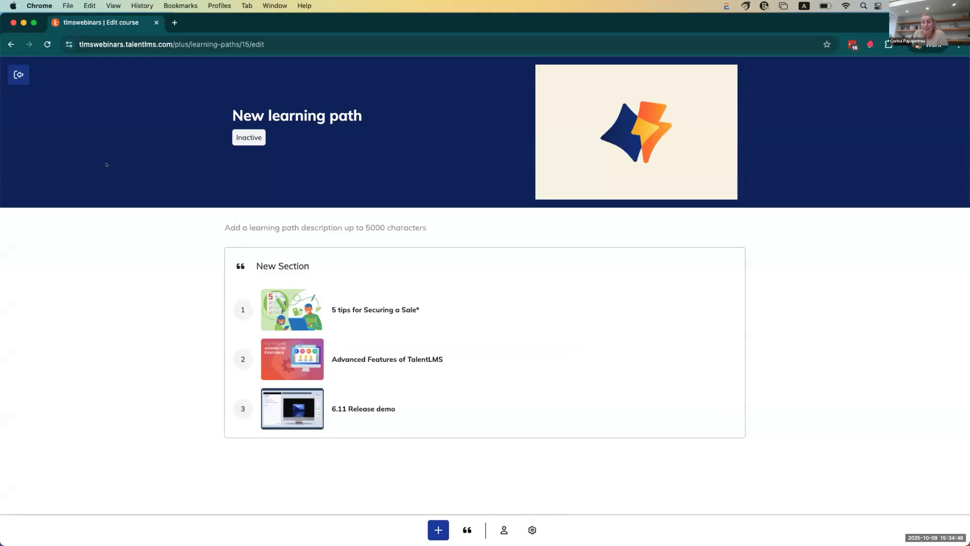
Step: Exit the editor and open Sales onboarding's enrolled users page
{"action": "left_click", "coordinate": [19, 75]}
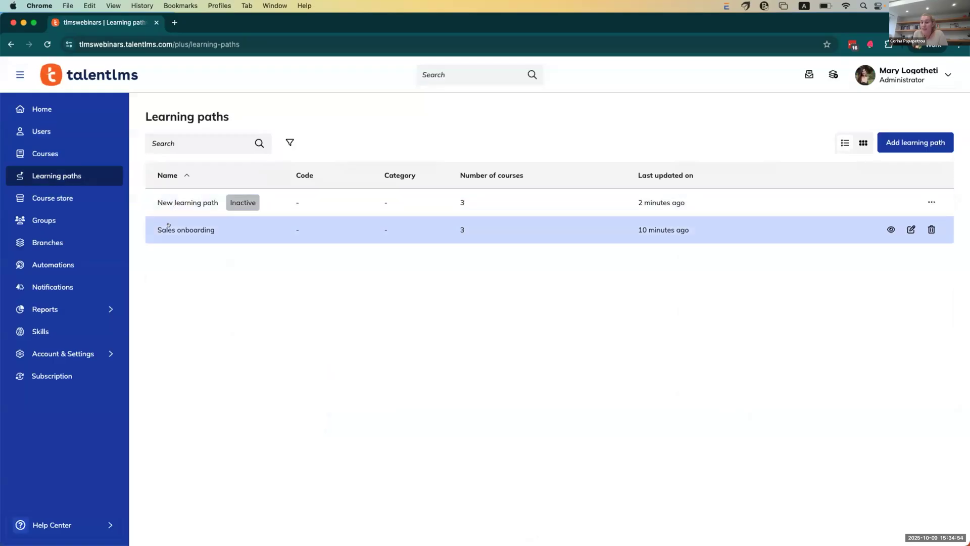
{"action": "left_click", "coordinate": [168, 226]}
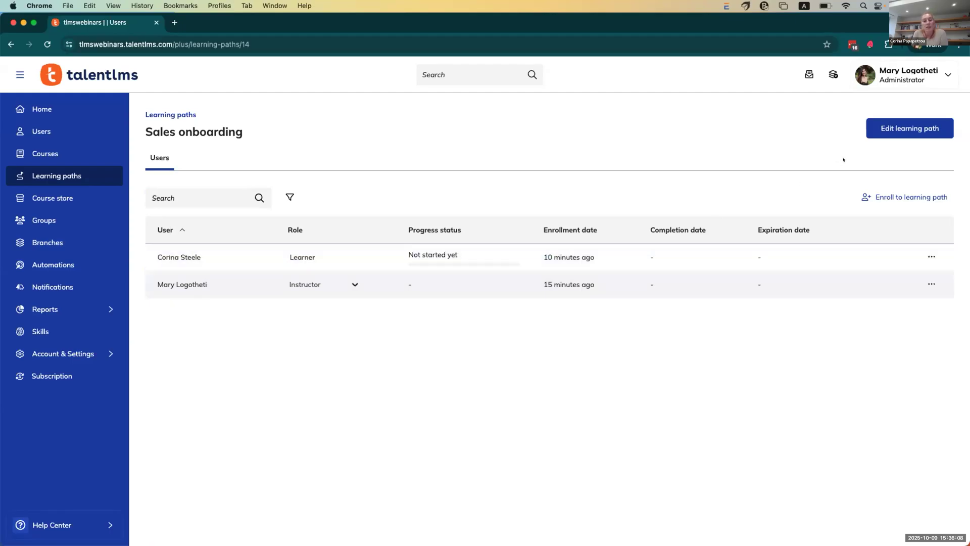
Step: Edit Sales onboarding and open its Learning path options, showing it active
{"action": "left_click", "coordinate": [888, 130]}
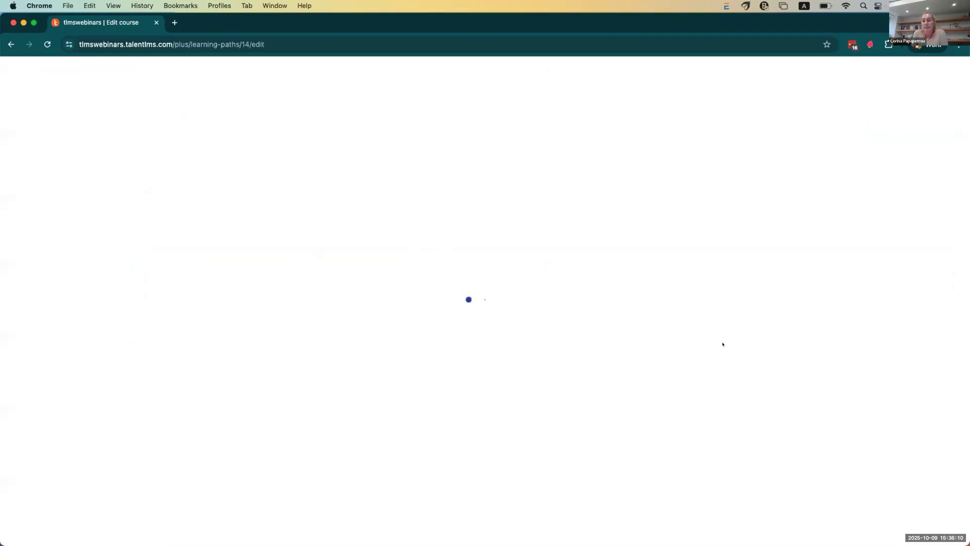
{"action": "scroll", "coordinate": [720, 342], "scroll_direction": "down", "scroll_amount": 4}
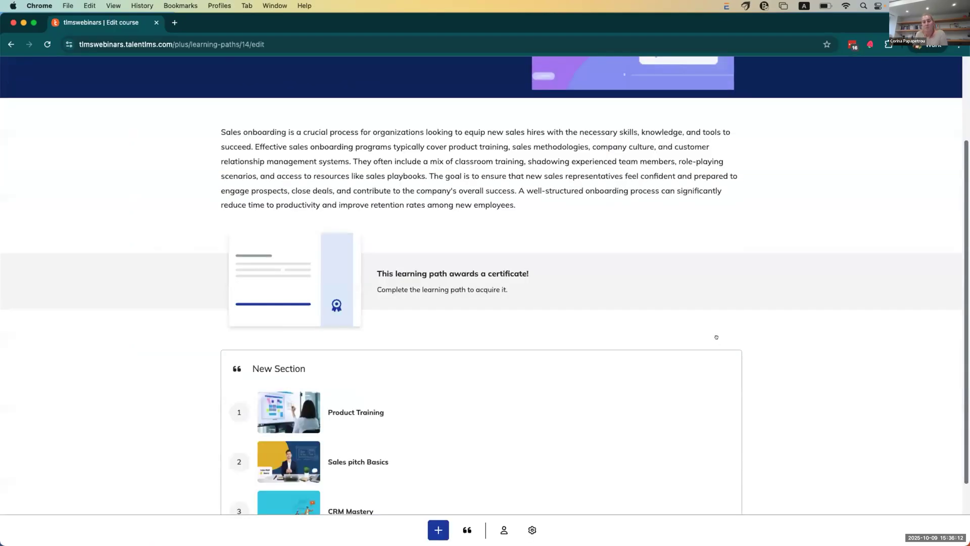
{"action": "scroll", "coordinate": [717, 337], "scroll_direction": "down", "scroll_amount": 1}
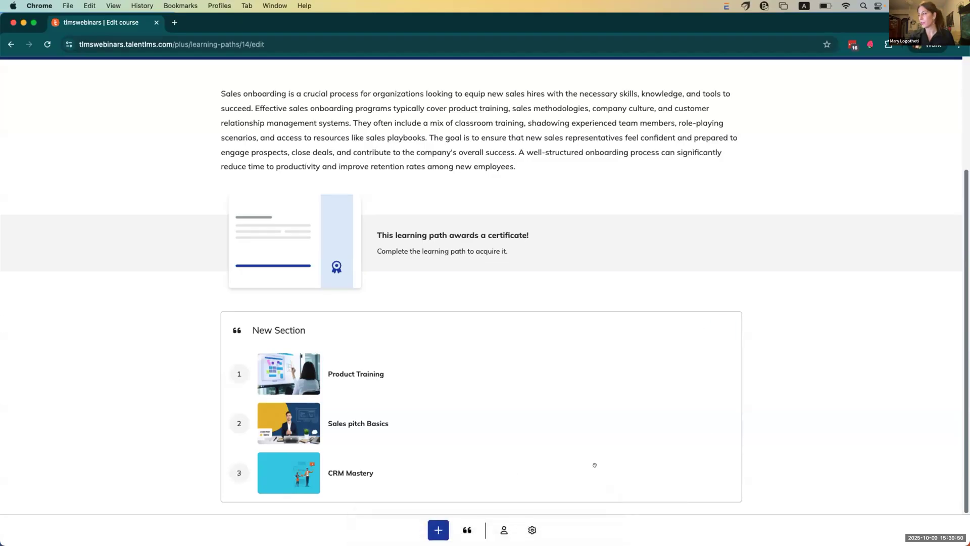
{"action": "left_click", "coordinate": [532, 529]}
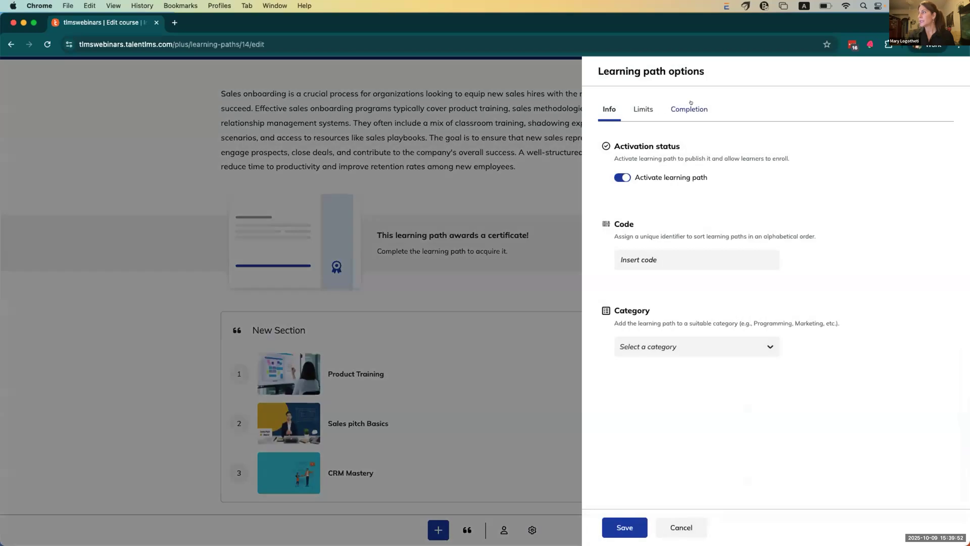
Step: Set Sales onboarding to show courses in sequential order with a Classic certificate lasting Forever
{"action": "left_click", "coordinate": [689, 107]}
{"action": "left_click", "coordinate": [686, 197]}
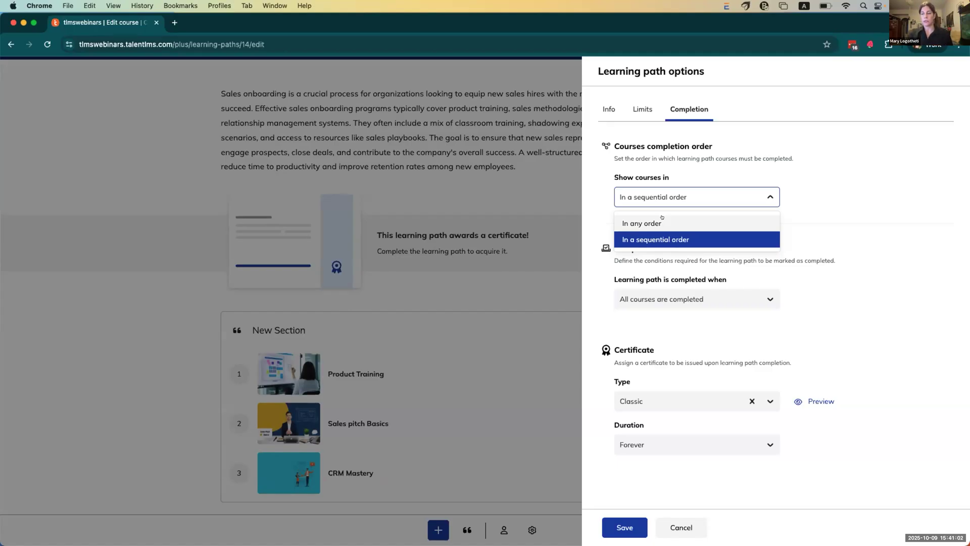
{"action": "left_click", "coordinate": [551, 175]}
{"action": "scroll", "coordinate": [658, 165], "scroll_direction": "up", "scroll_amount": 3}
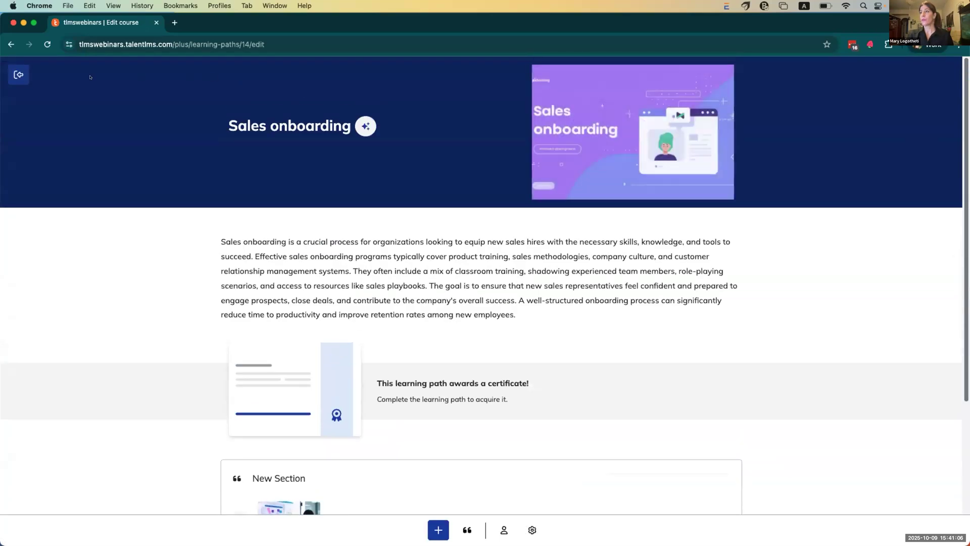
Step: Search the Users list for the learner account and log in as that learner
{"action": "left_click", "coordinate": [19, 74]}
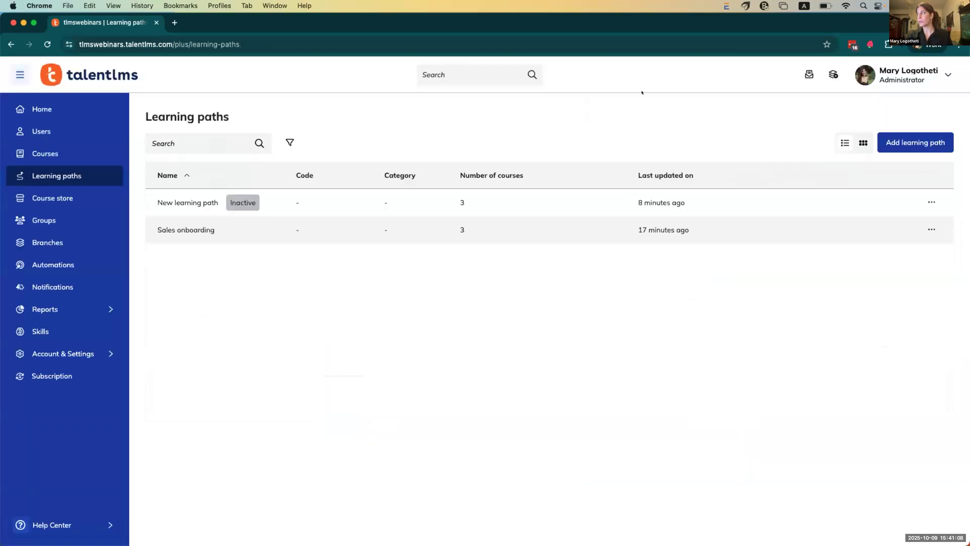
{"action": "left_click", "coordinate": [42, 131]}
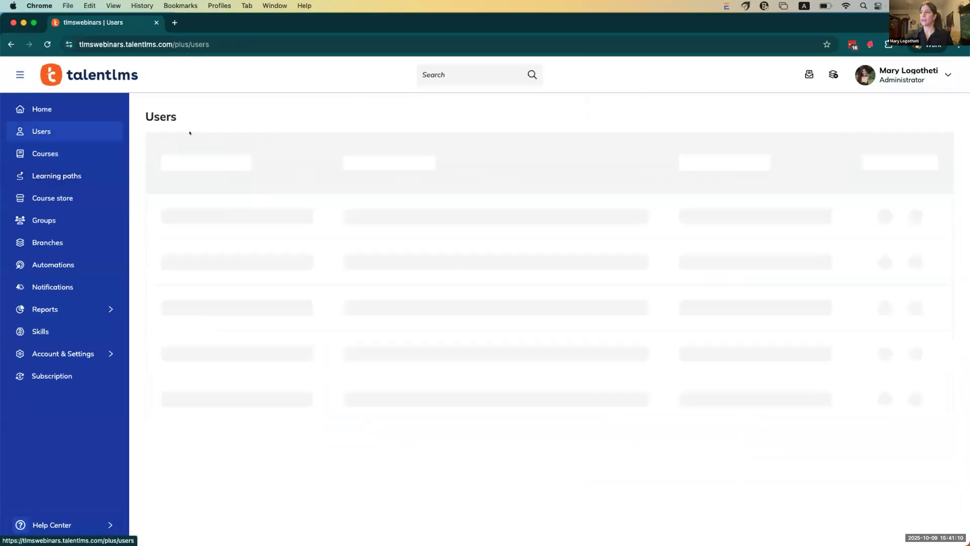
{"action": "left_click", "coordinate": [198, 141]}
{"action": "type", "text": "corina"}
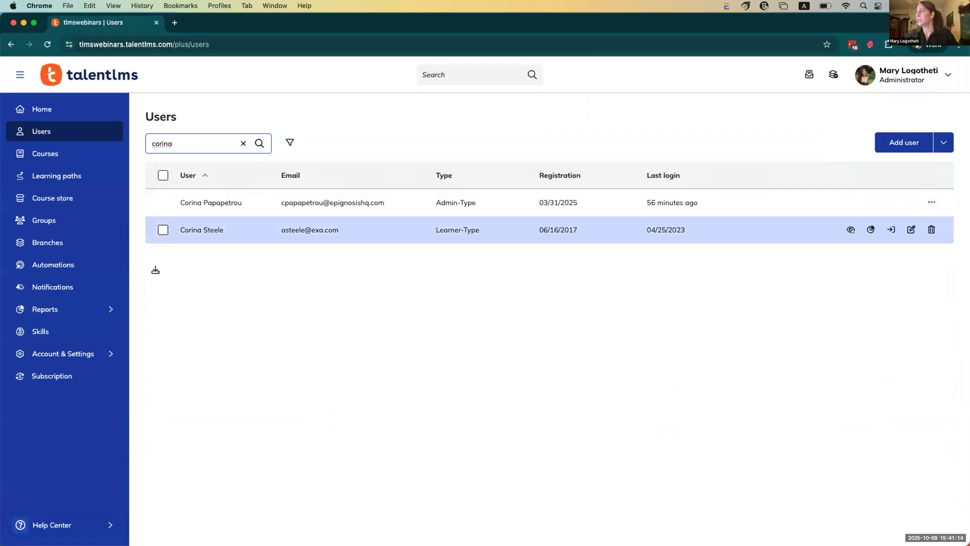
{"action": "left_click", "coordinate": [884, 230]}
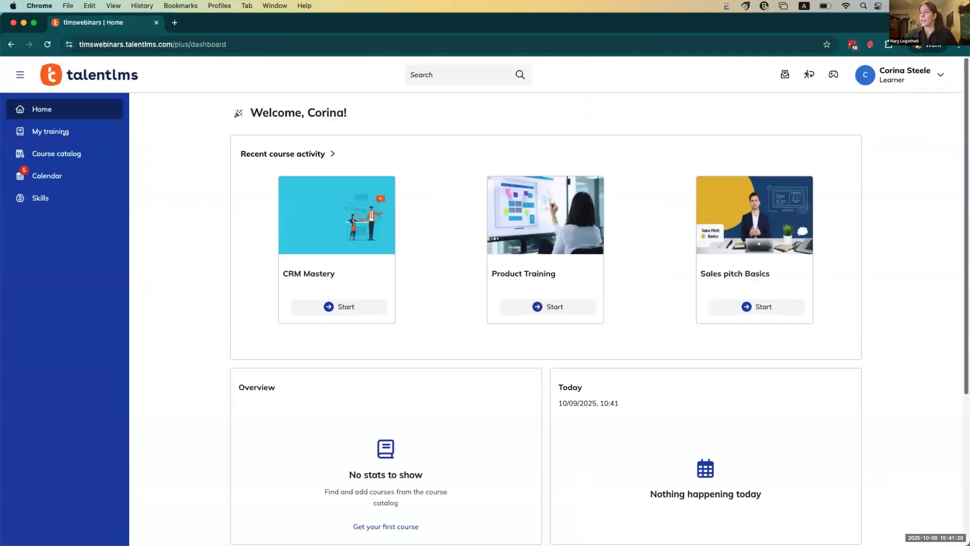
Step: Enroll the learner in the 6.11 Release demo course from the Course catalog
{"action": "left_click", "coordinate": [64, 132]}
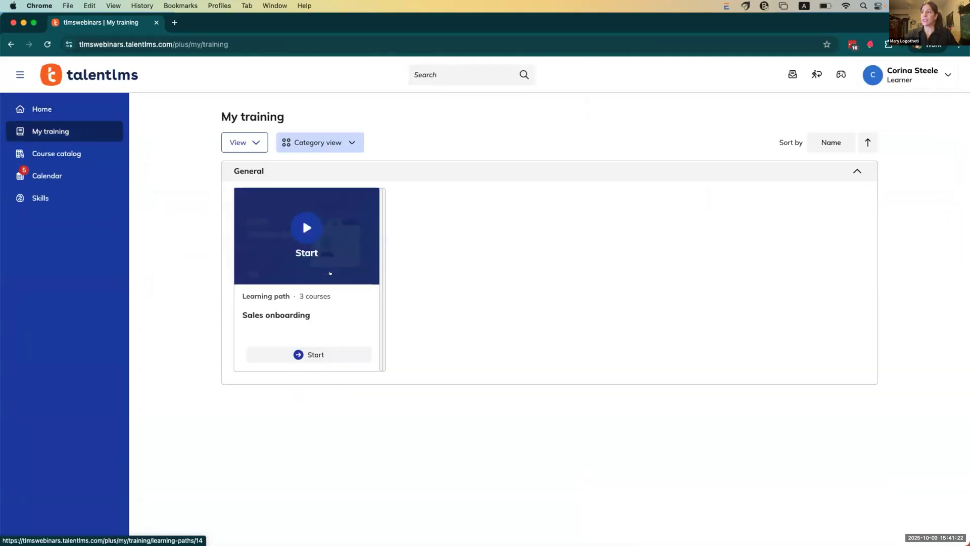
{"action": "left_click", "coordinate": [87, 154]}
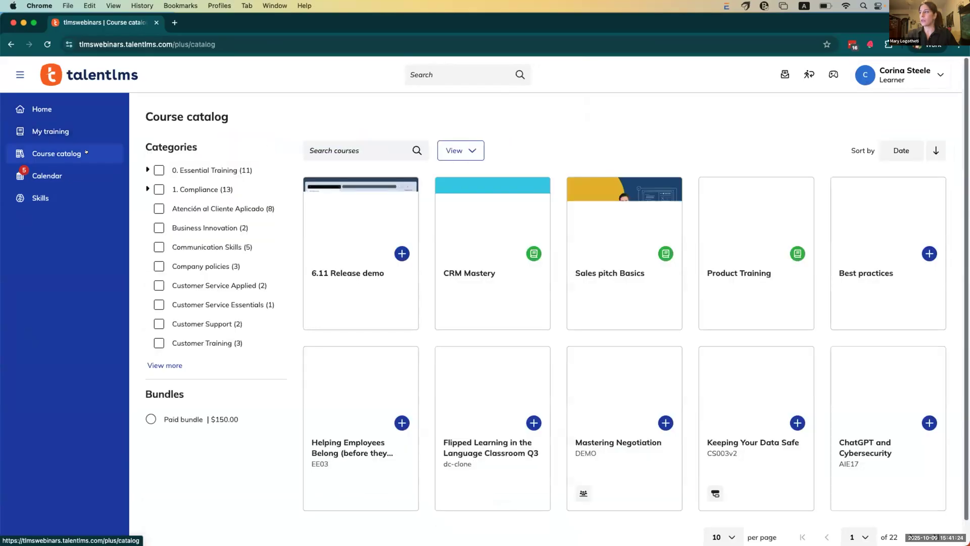
{"action": "left_click", "coordinate": [402, 253]}
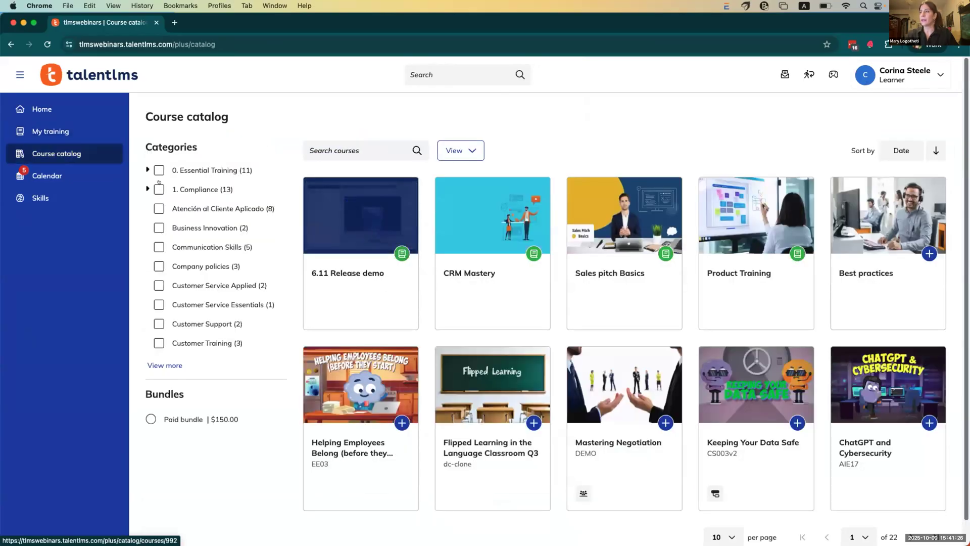
Step: Check My training with View Type filters: learning paths only, courses only, then all types
{"action": "left_click", "coordinate": [77, 133]}
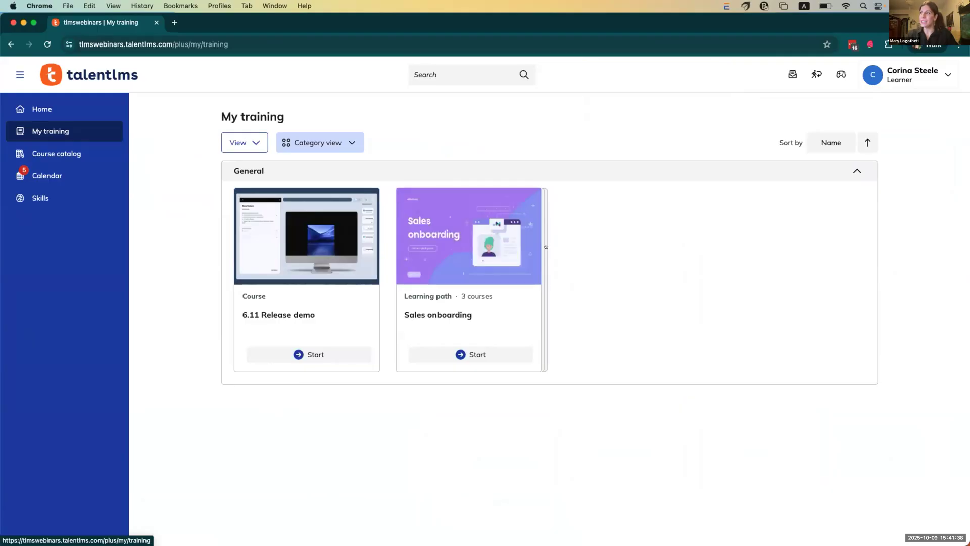
{"action": "left_click", "coordinate": [255, 142]}
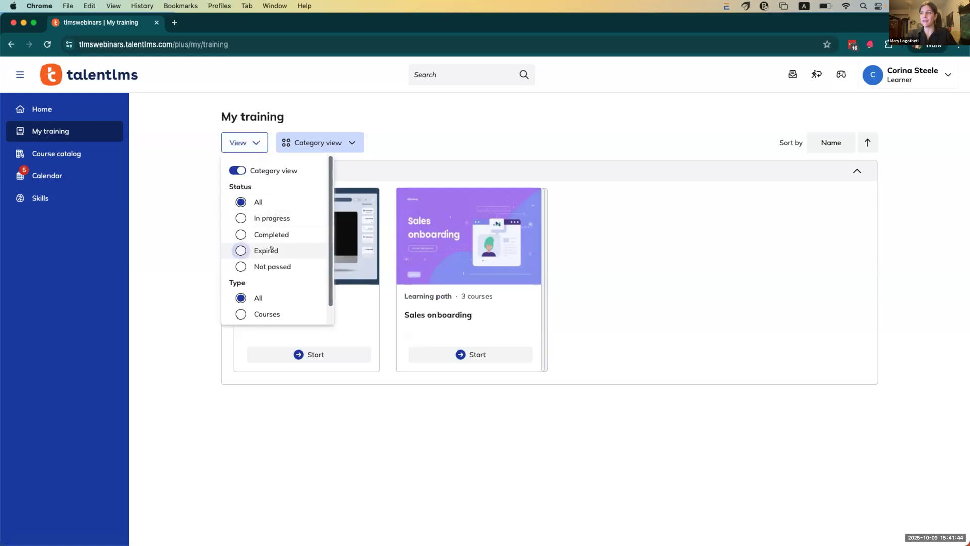
{"action": "scroll", "coordinate": [271, 248], "scroll_direction": "down", "scroll_amount": 1}
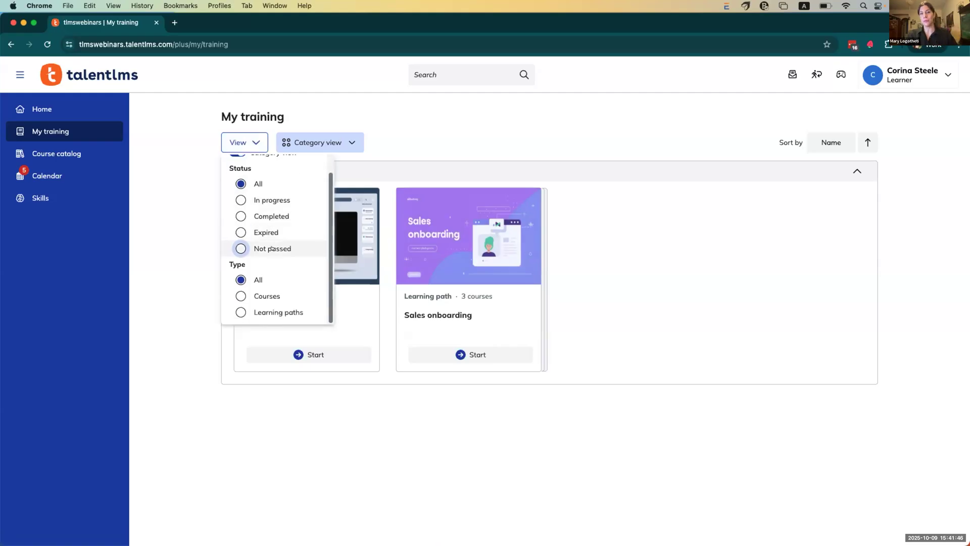
{"action": "left_click", "coordinate": [262, 311]}
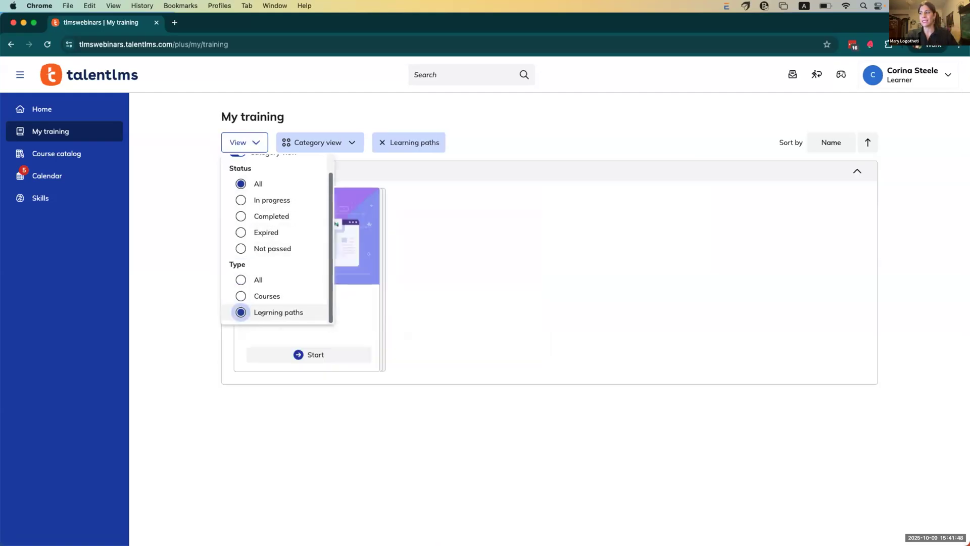
{"action": "left_click", "coordinate": [260, 296]}
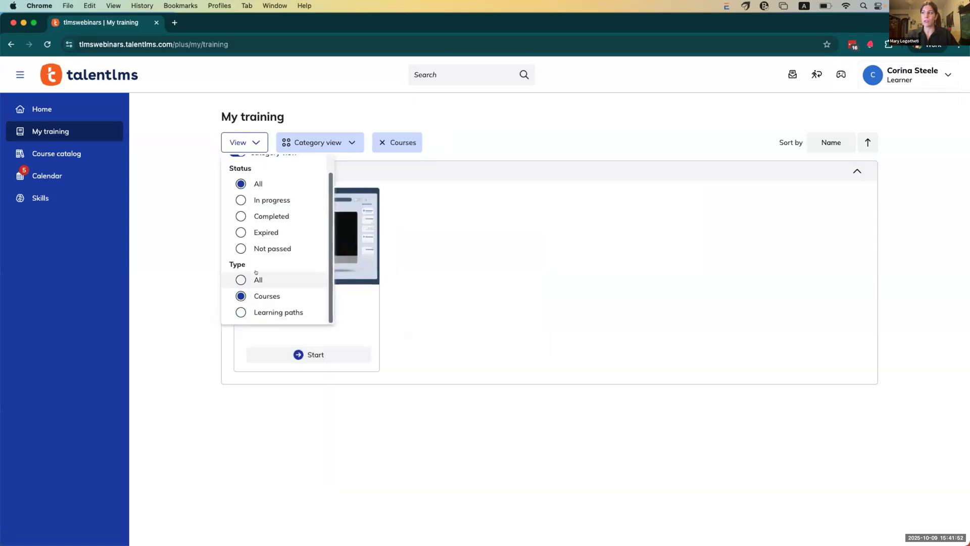
{"action": "left_click", "coordinate": [257, 279]}
{"action": "left_click", "coordinate": [171, 269]}
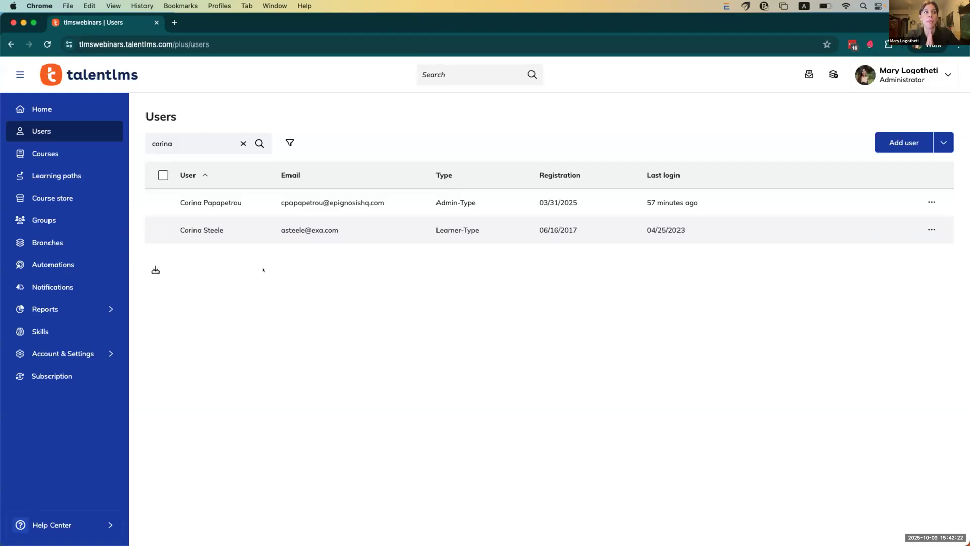
Step: Open the 6.11 Release demo course in the editor from the Courses list
{"action": "left_click", "coordinate": [78, 151]}
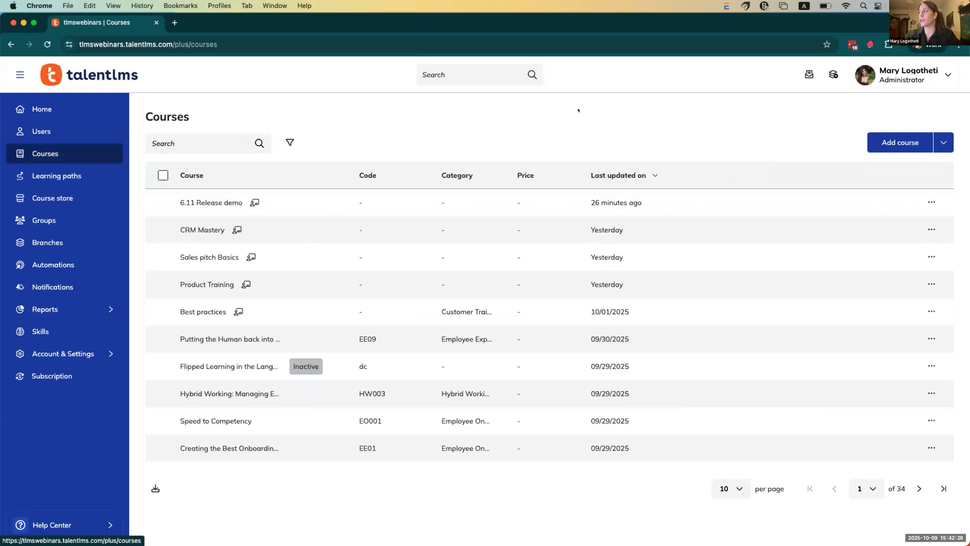
{"action": "left_click", "coordinate": [911, 201]}
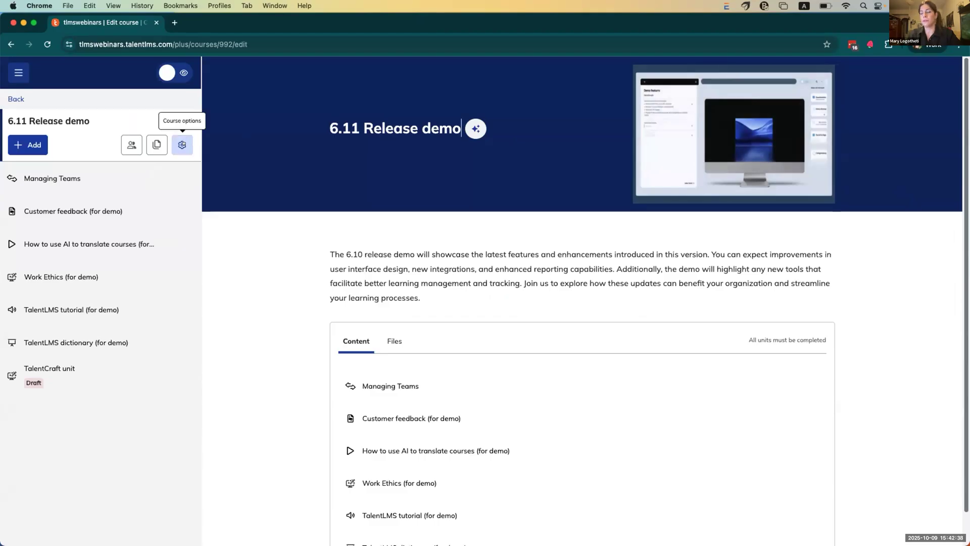
{"action": "left_click", "coordinate": [181, 145]}
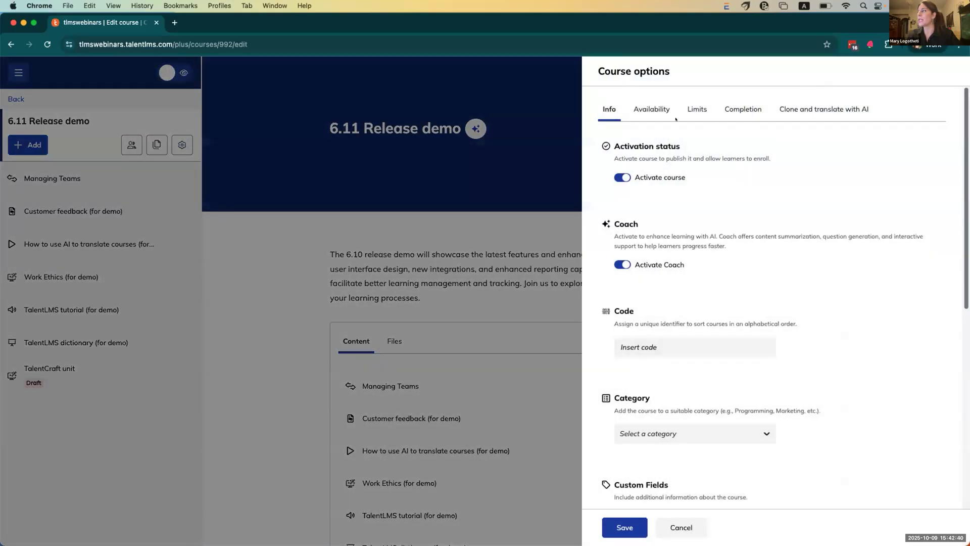
{"action": "left_click", "coordinate": [699, 110]}
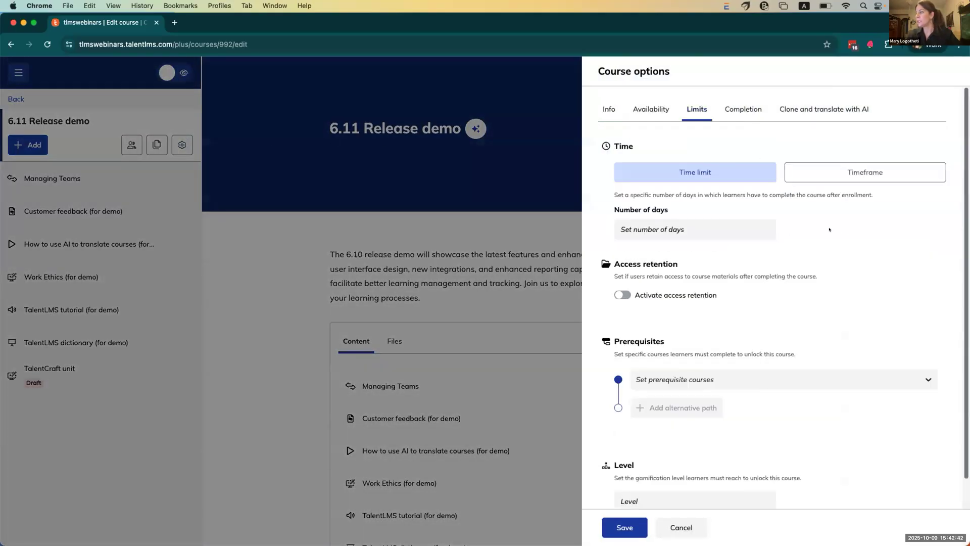
{"action": "scroll", "coordinate": [851, 264], "scroll_direction": "down", "scroll_amount": 1}
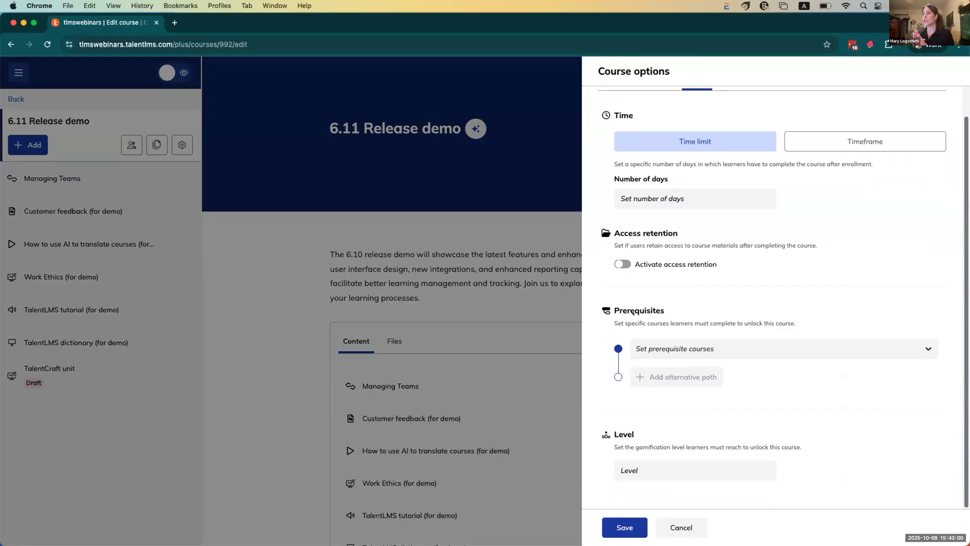
{"action": "left_click", "coordinate": [661, 348]}
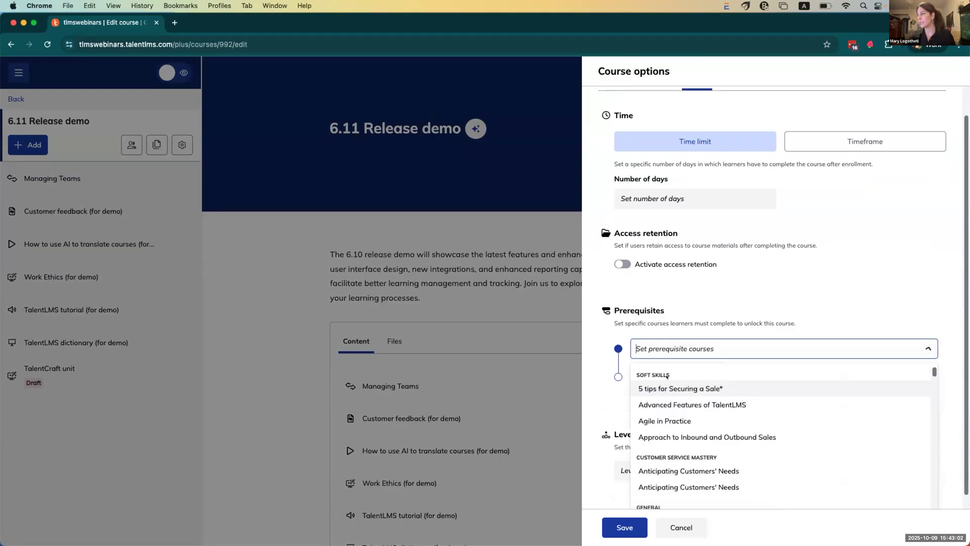
{"action": "left_click", "coordinate": [667, 388]}
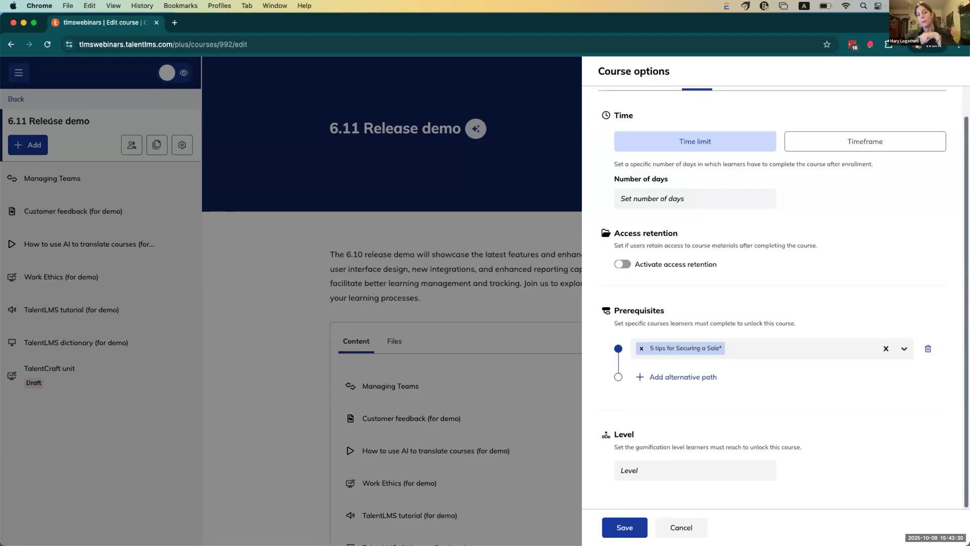
{"action": "left_click", "coordinate": [639, 347]}
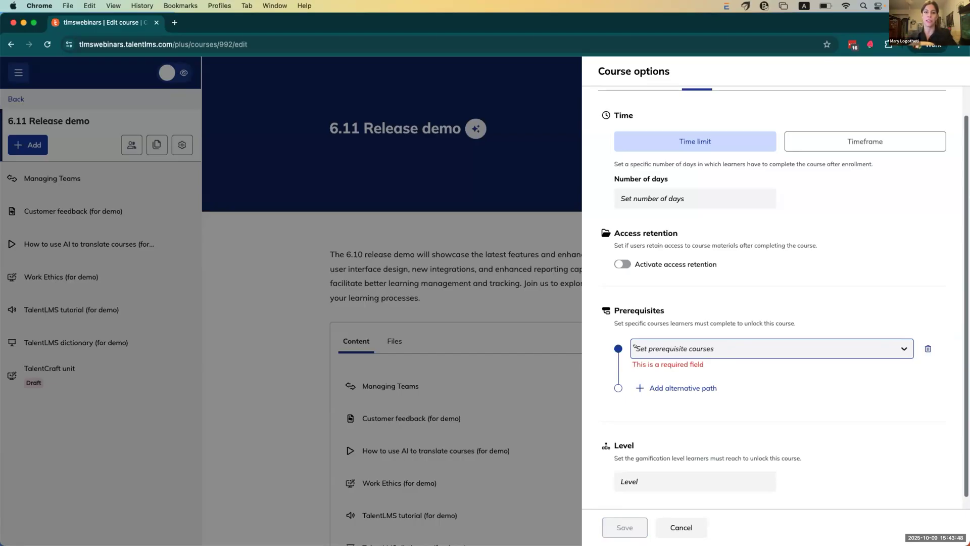
Step: Discard the course options and open the Sales onboarding learning path from Learning paths
{"action": "left_click", "coordinate": [303, 189]}
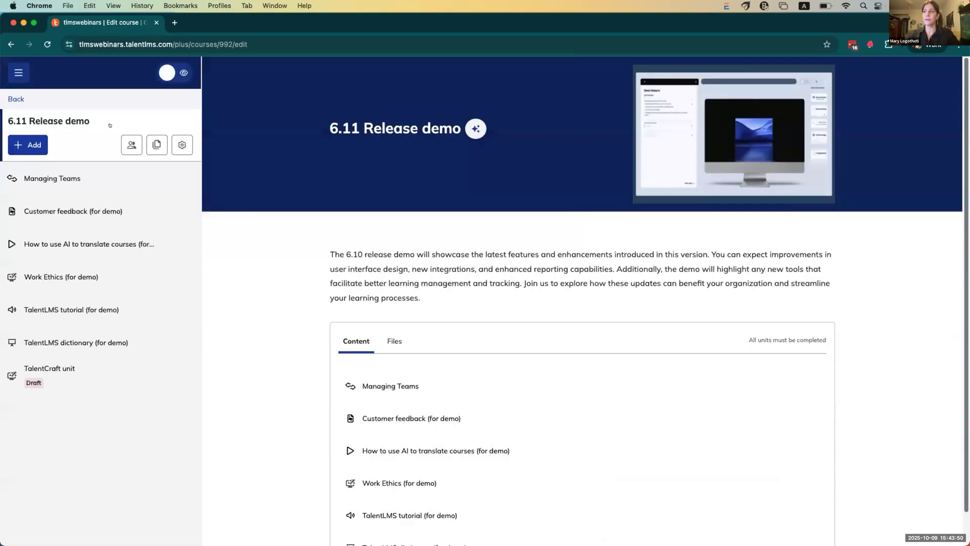
{"action": "left_click", "coordinate": [7, 97]}
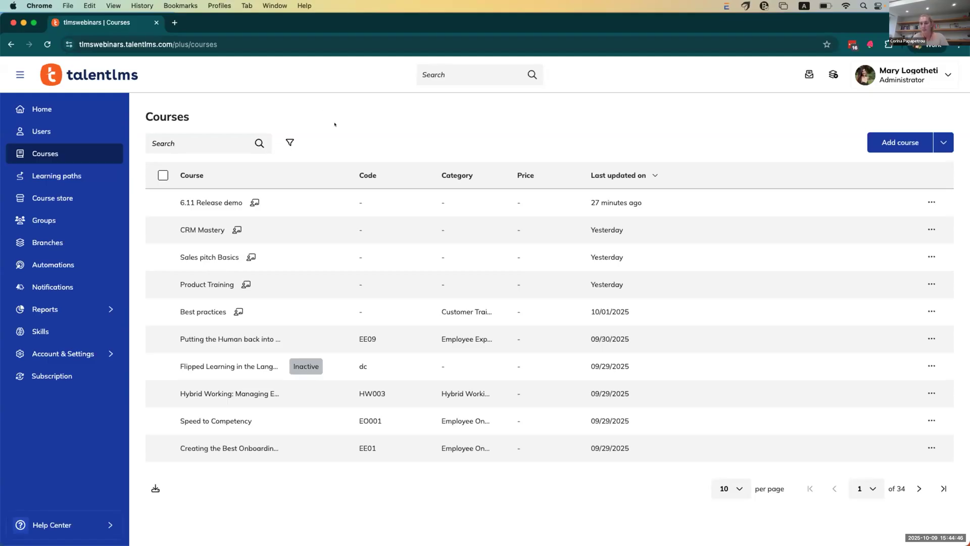
{"action": "left_click", "coordinate": [80, 169]}
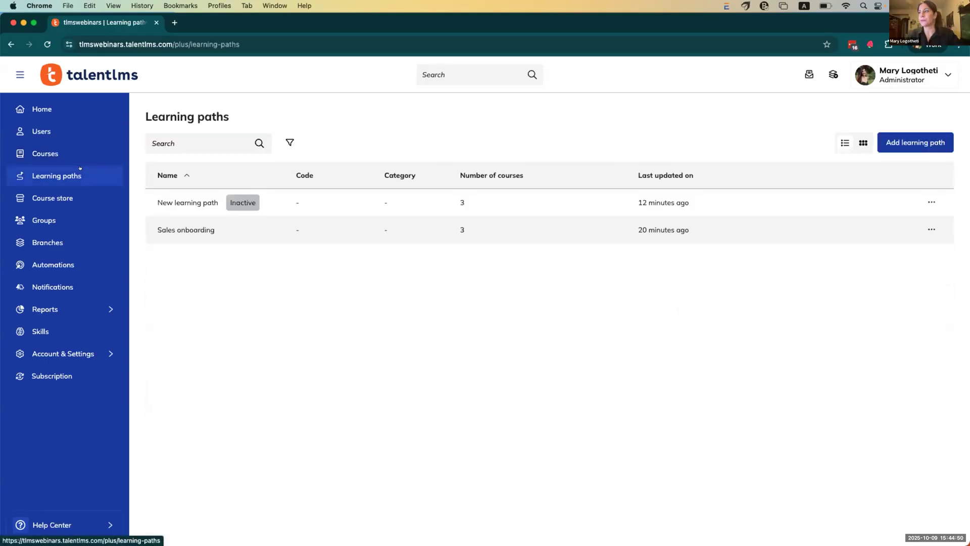
{"action": "left_click", "coordinate": [201, 224]}
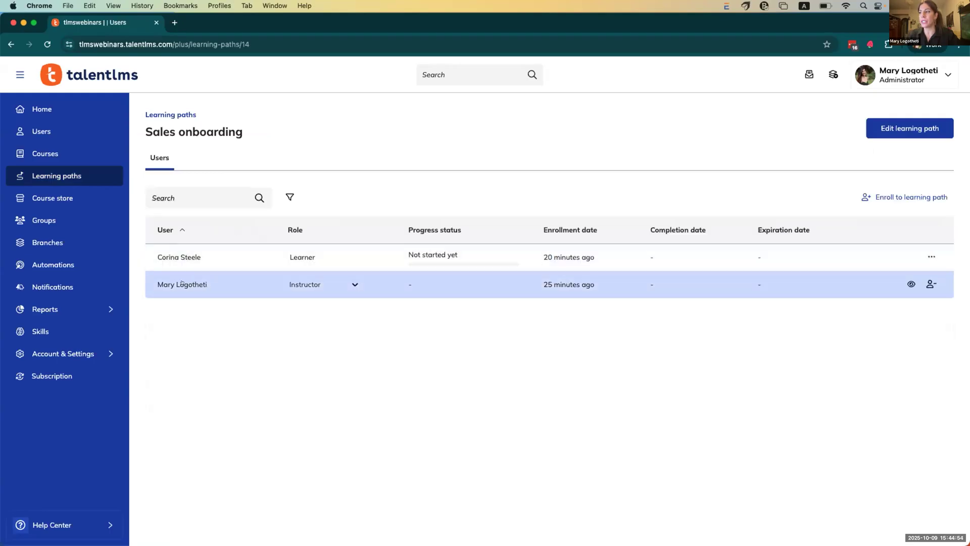
Step: Review the Sales onboarding description, certificate and three New Section courses, then exit the editor
{"action": "left_click", "coordinate": [910, 127]}
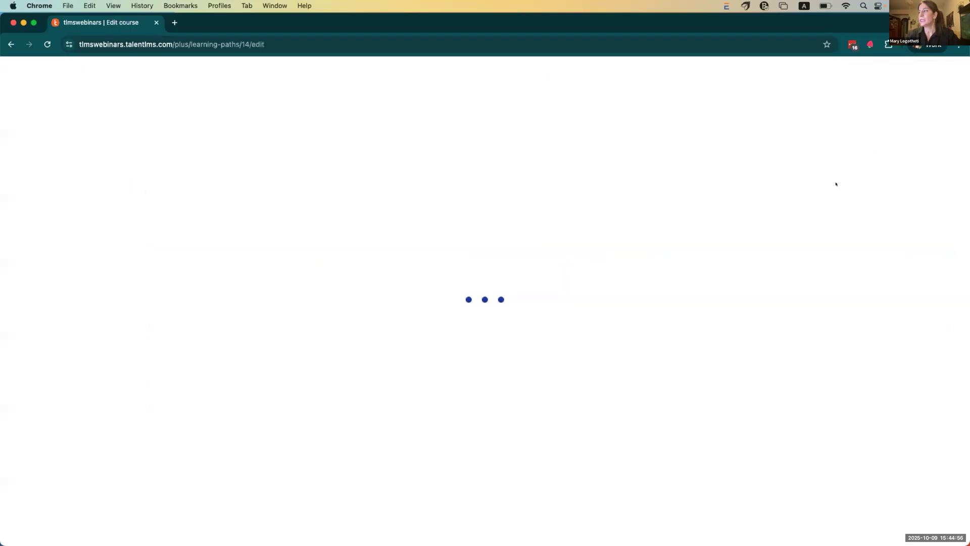
{"action": "scroll", "coordinate": [327, 150], "scroll_direction": "down", "scroll_amount": 3}
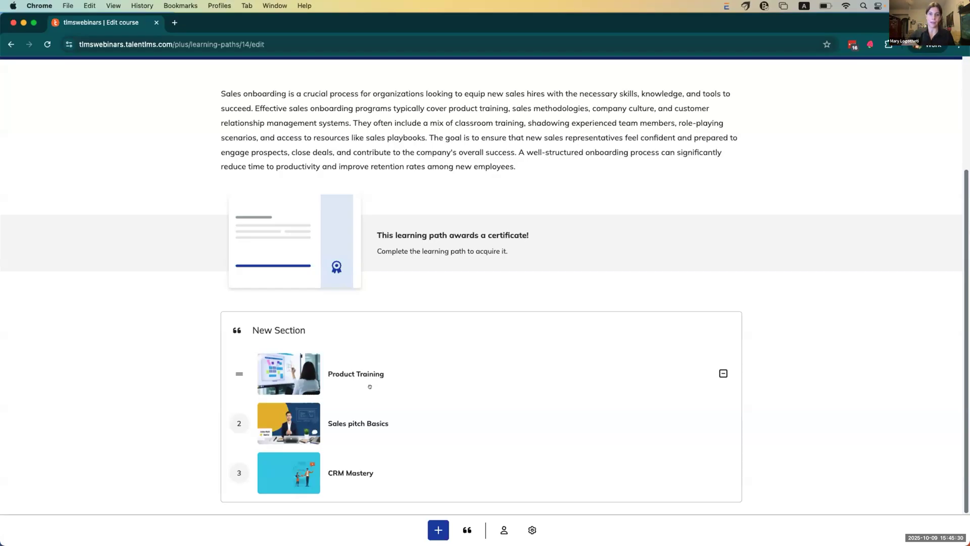
{"action": "scroll", "coordinate": [369, 354], "scroll_direction": "up", "scroll_amount": 3}
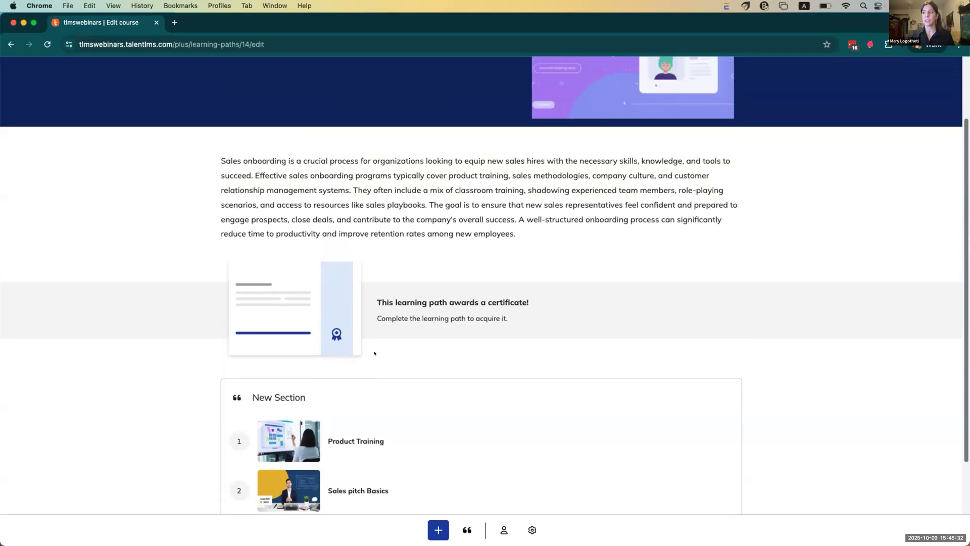
{"action": "scroll", "coordinate": [130, 255], "scroll_direction": "up", "scroll_amount": 2}
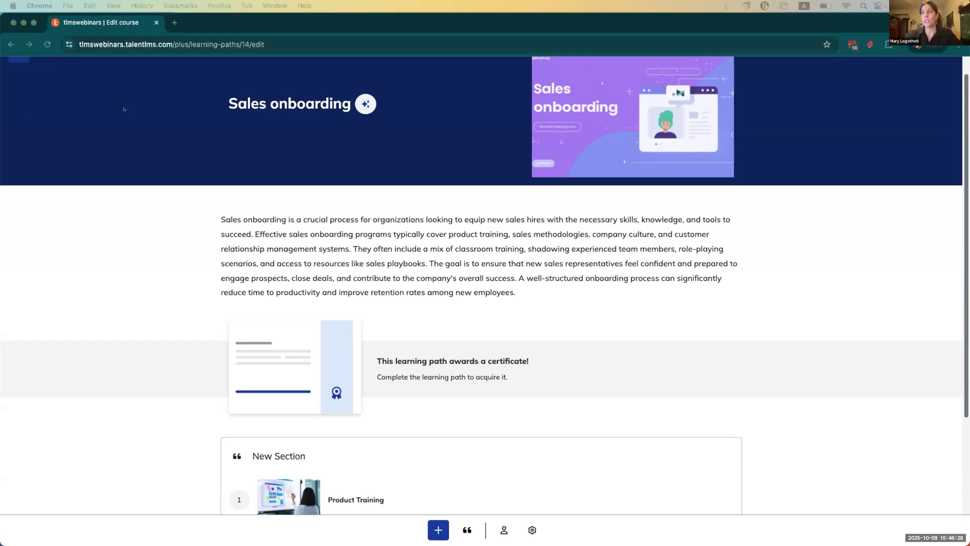
{"action": "scroll", "coordinate": [124, 109], "scroll_direction": "up", "scroll_amount": 1}
{"action": "left_click", "coordinate": [19, 74]}
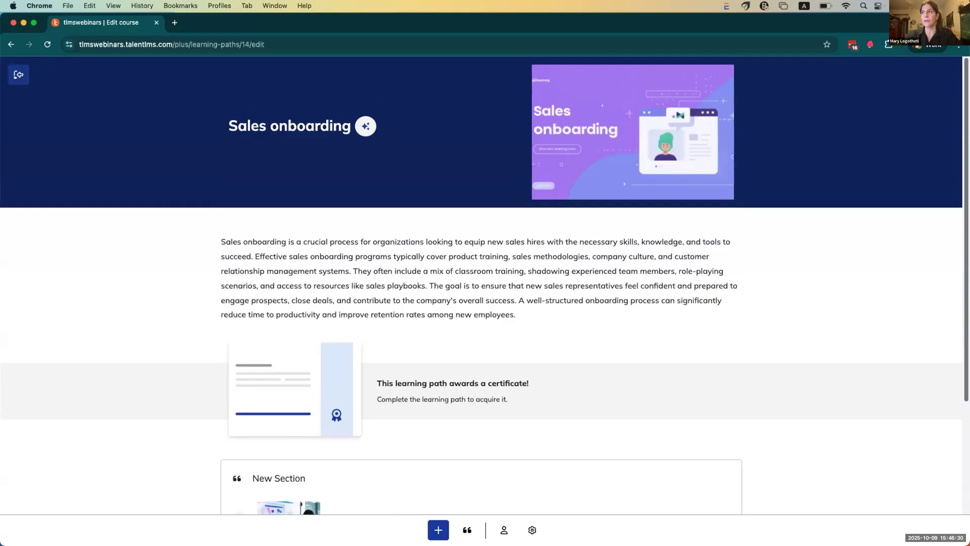
{"action": "left_click", "coordinate": [19, 74]}
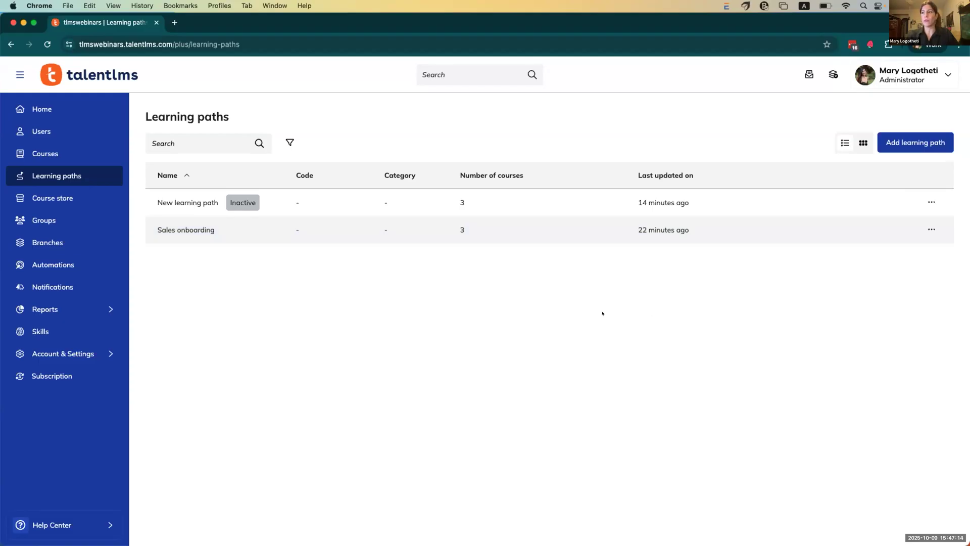
Step: Open the Courses report from the Reports menu
{"action": "mouse_move", "coordinate": [101, 309]}
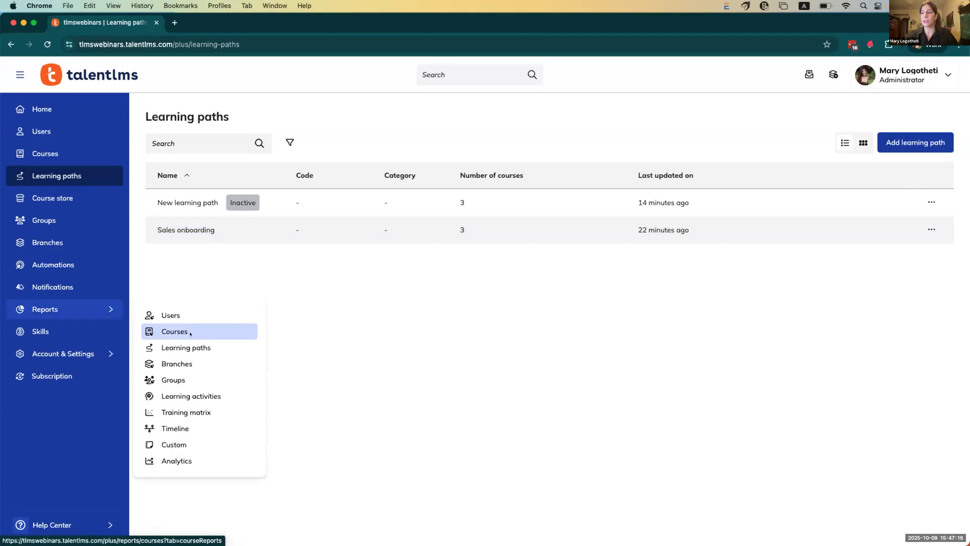
{"action": "left_click", "coordinate": [190, 331]}
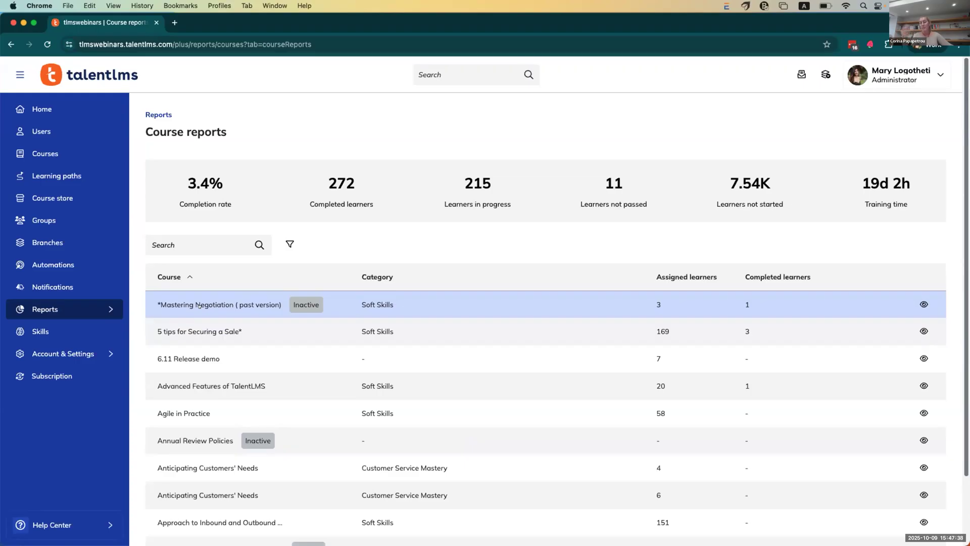
Step: View the 6.11 Release demo report's Unit matrix, then go back to the admin Home dashboard
{"action": "left_click", "coordinate": [192, 356]}
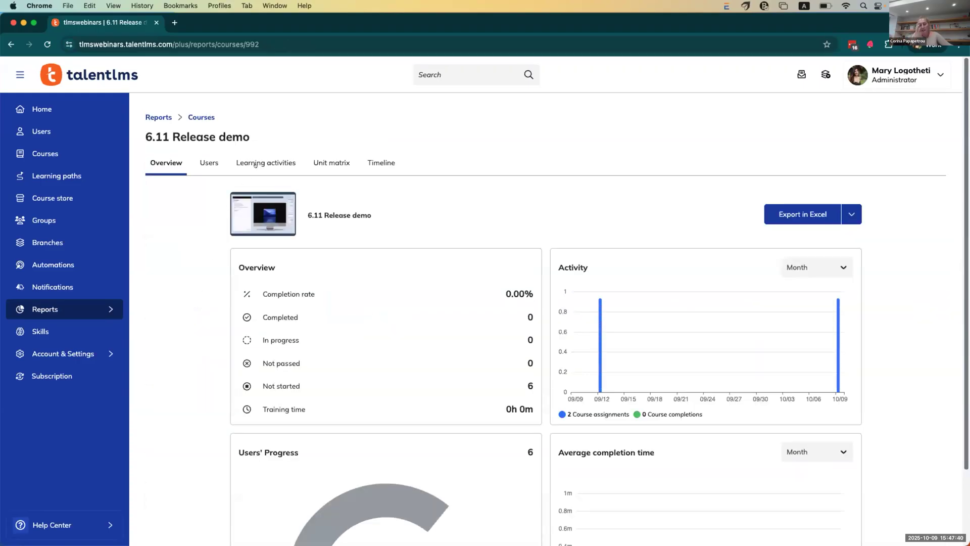
{"action": "left_click", "coordinate": [324, 160]}
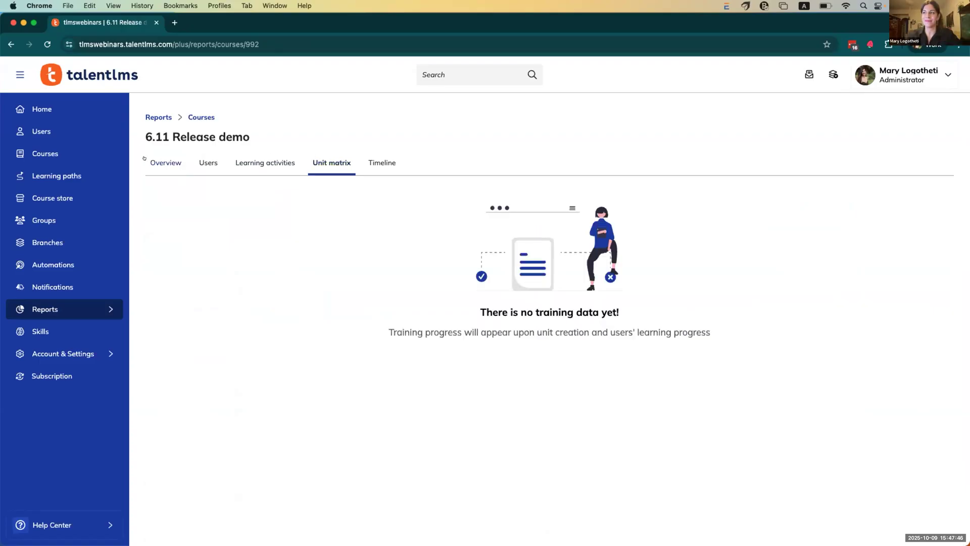
{"action": "left_click", "coordinate": [68, 110]}
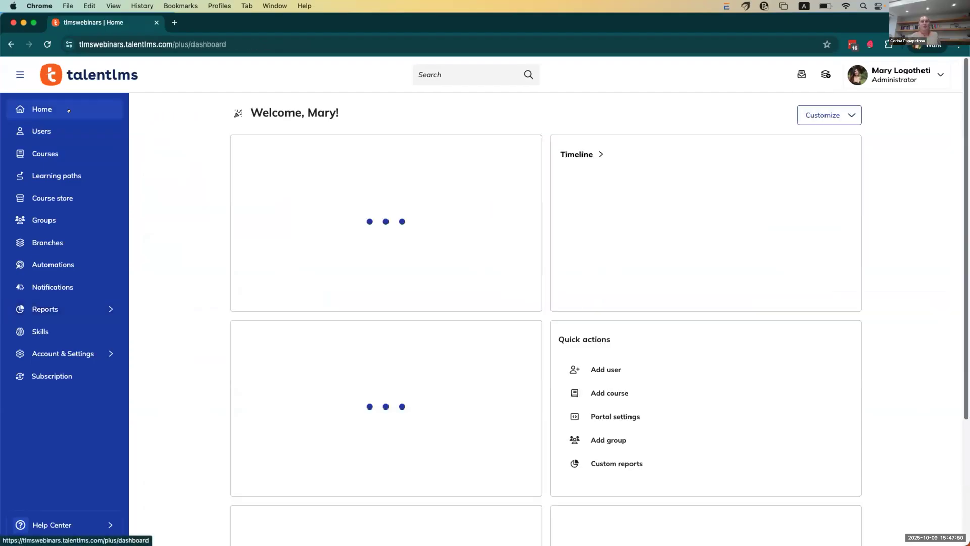